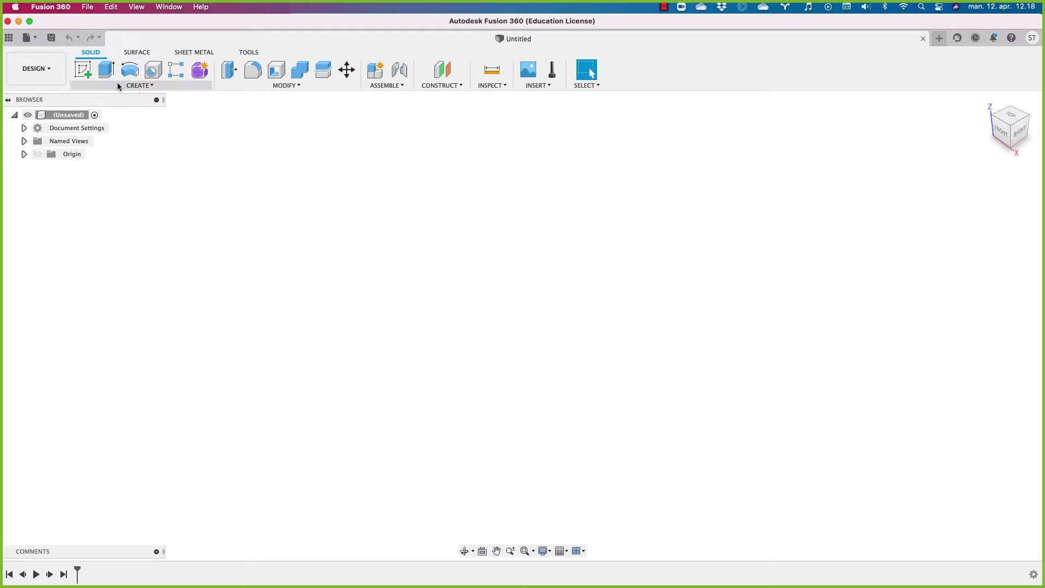
Start a sketch on the horizontal origin plane and draw a center rectangle at the origin with a height of 50 mm
left_click(81, 72)
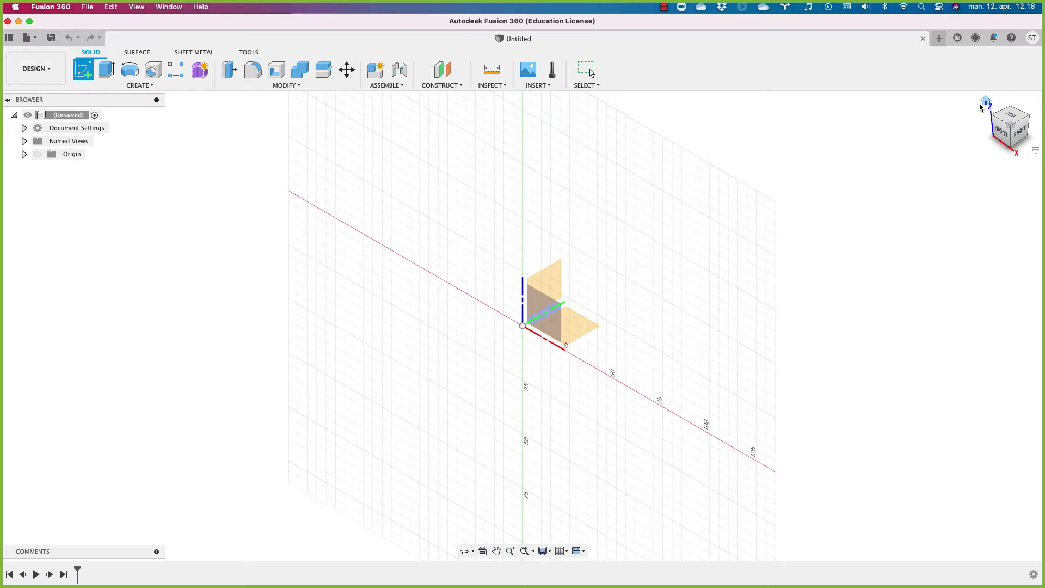
left_click(577, 325)
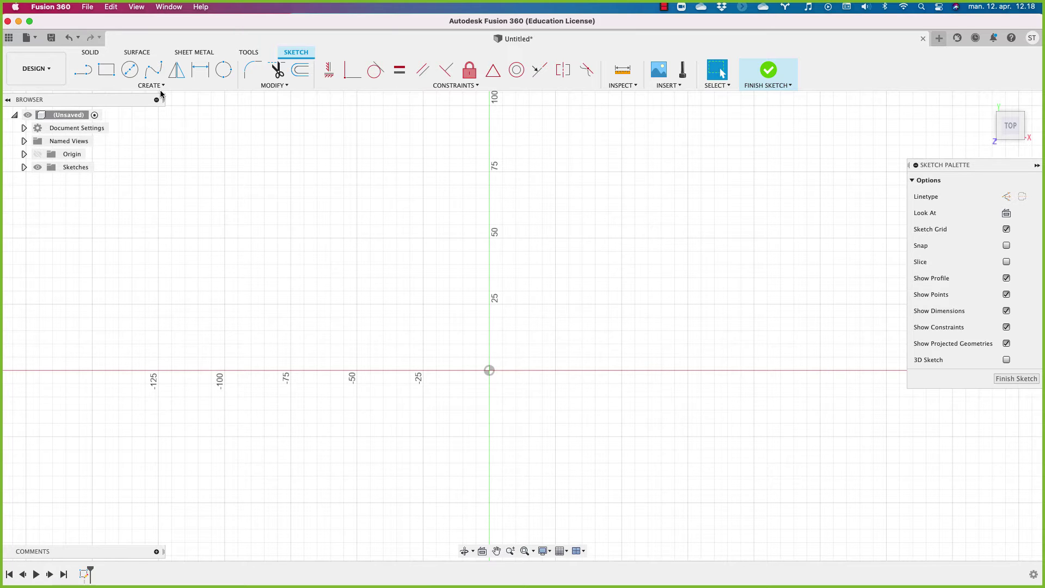
left_click(161, 89)
mouse_move(158, 109)
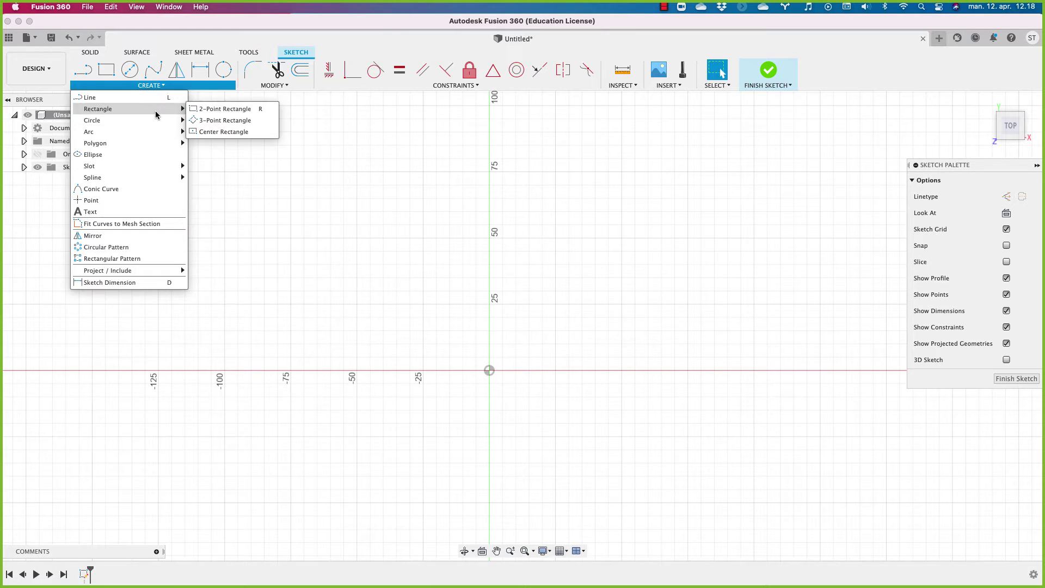
left_click(217, 132)
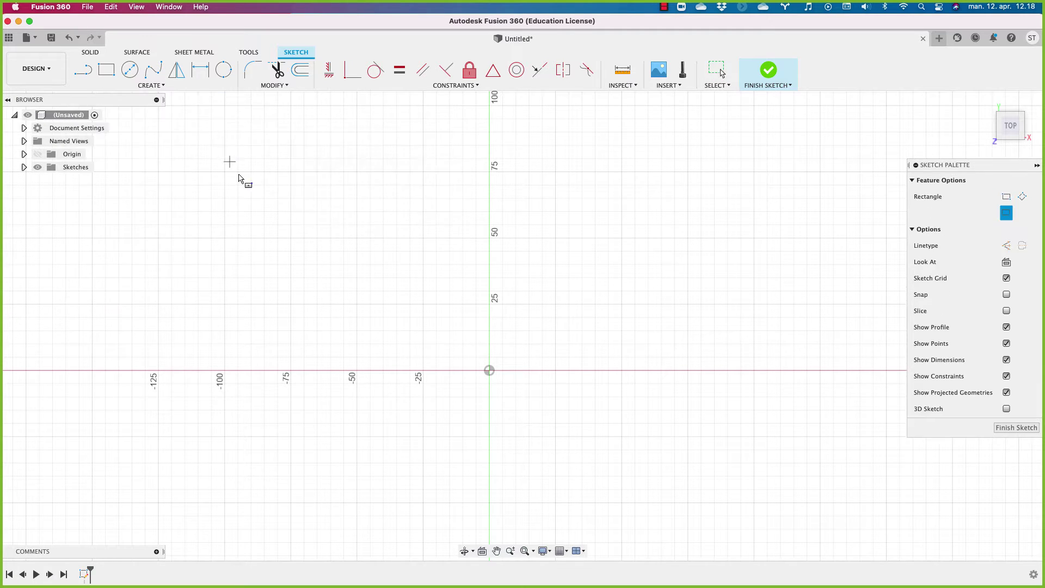
left_click(488, 371)
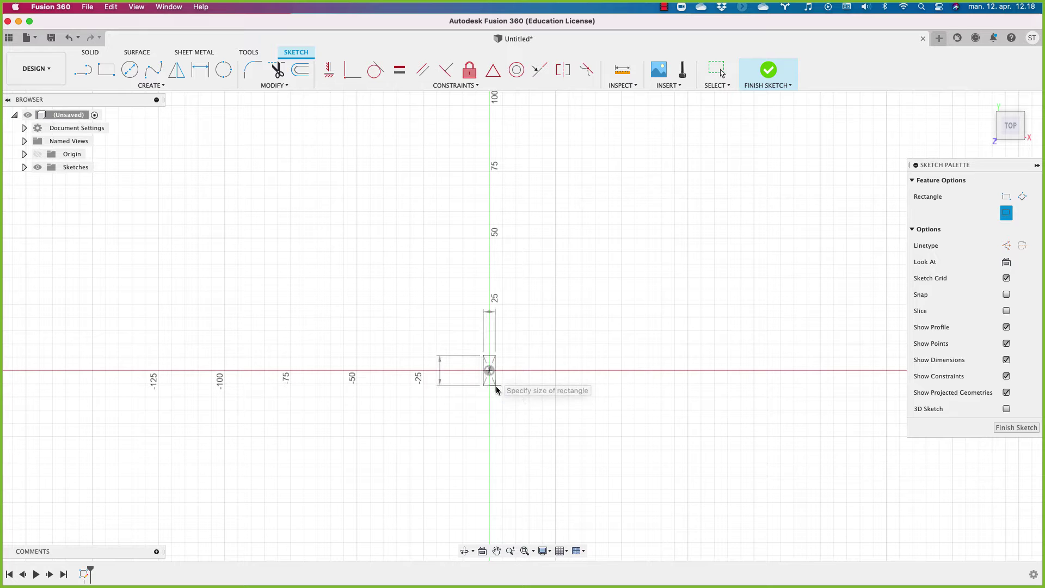
type("50")
key("Tab")
left_click(570, 409)
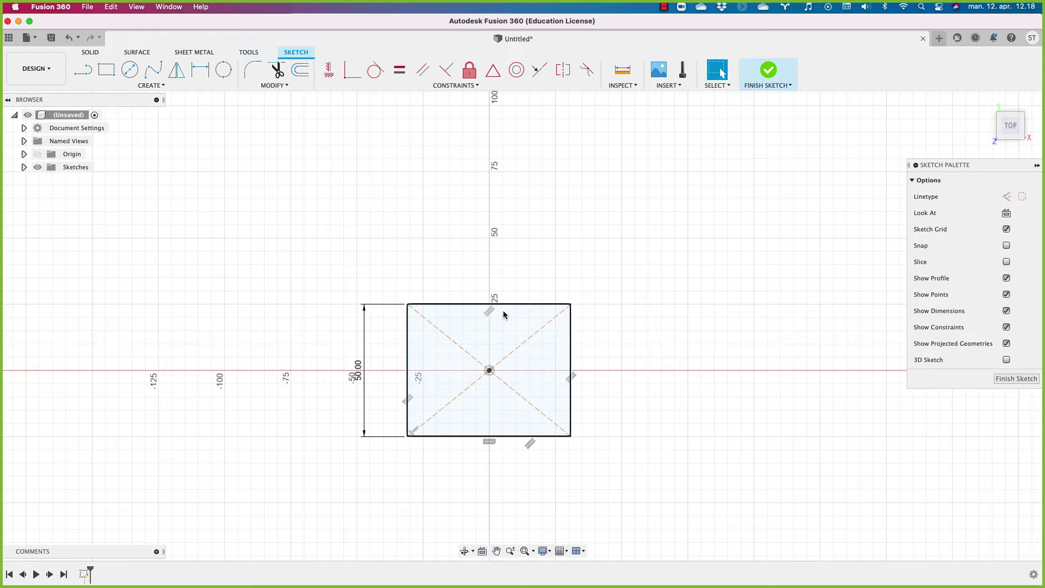
Apply an Equal constraint to the rectangle's top and left sides to make it square
left_click(403, 73)
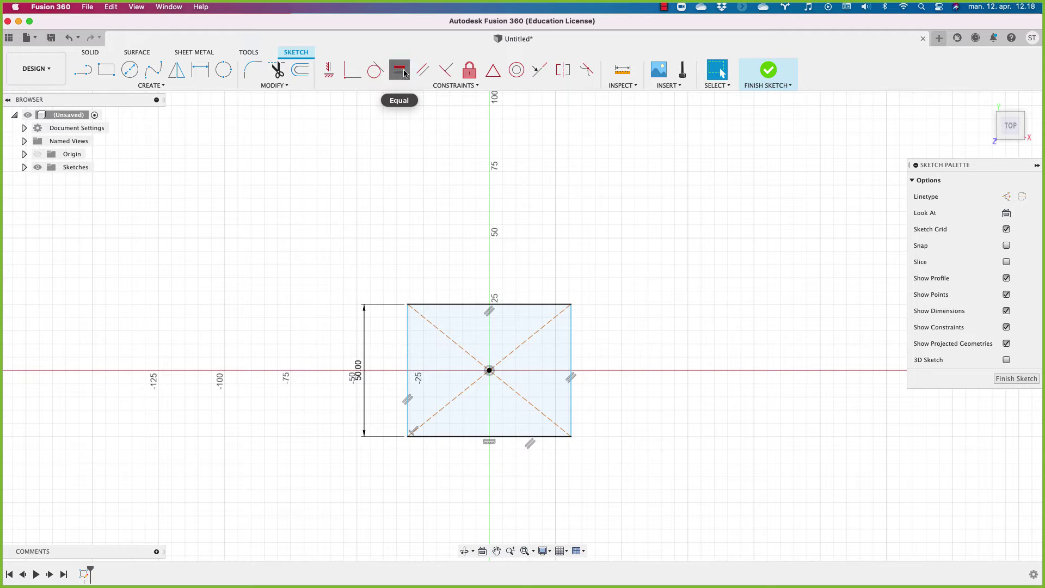
left_click(466, 310)
left_click(407, 356)
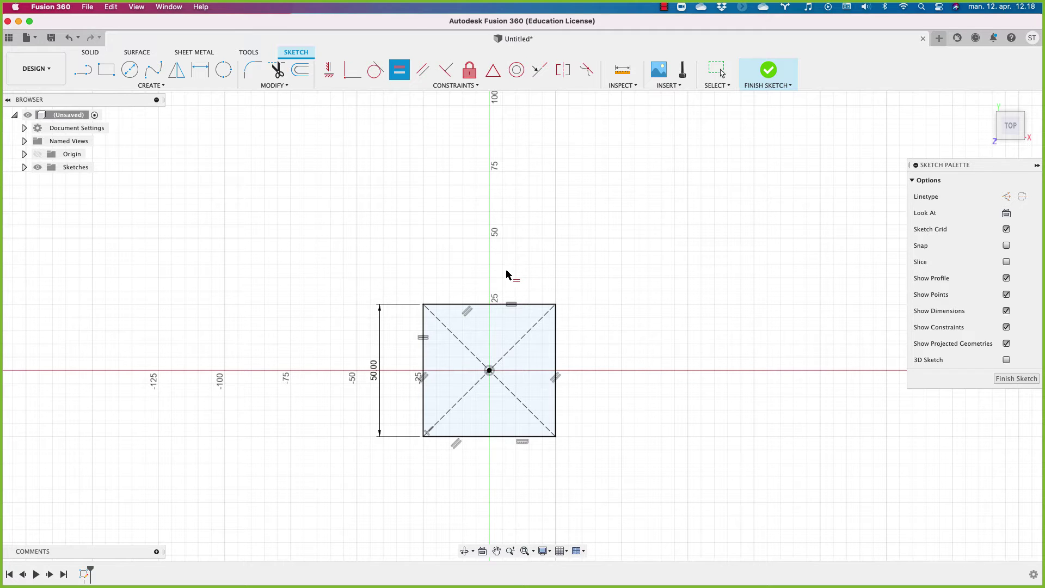
key("Escape")
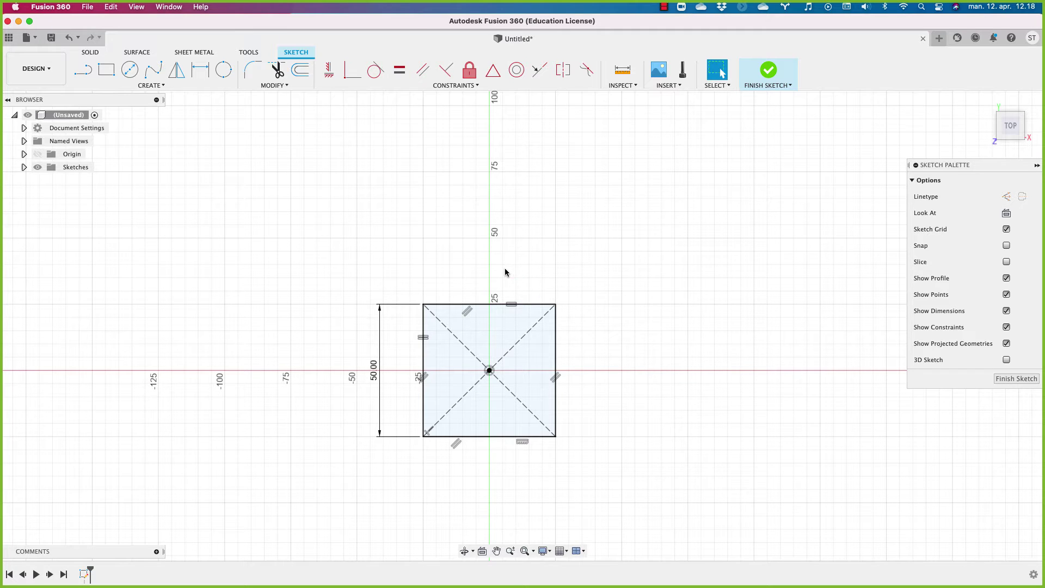
Convert all lines of the 50 mm square to construction lines
left_click_drag(370, 259, 619, 461)
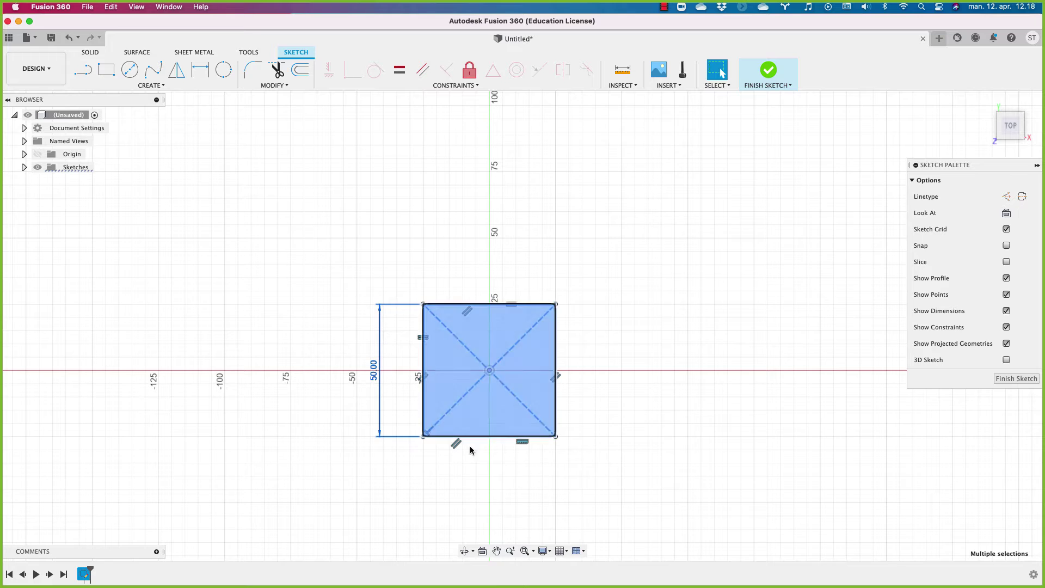
left_click(1006, 197)
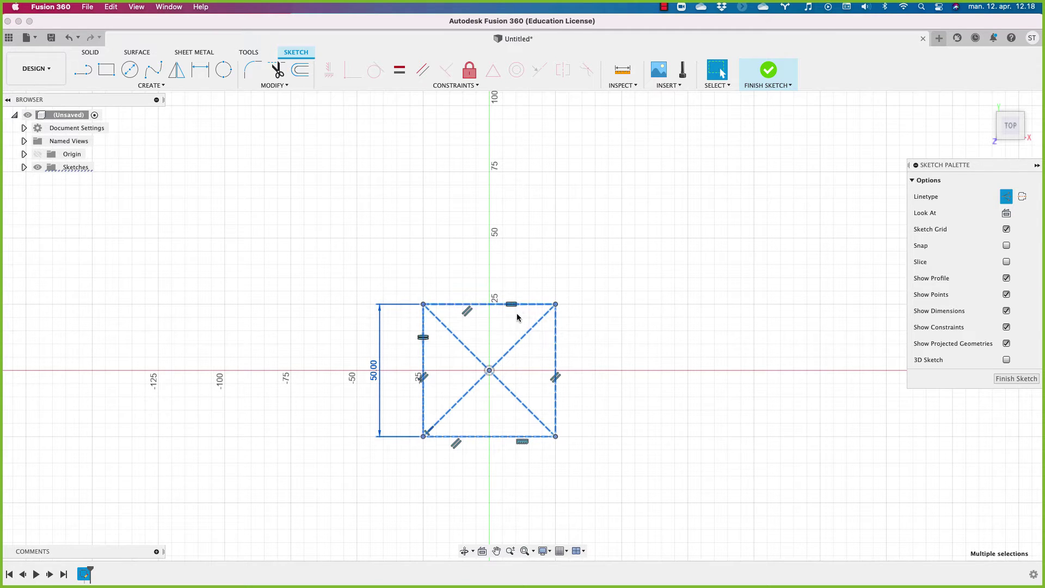
left_click(601, 327)
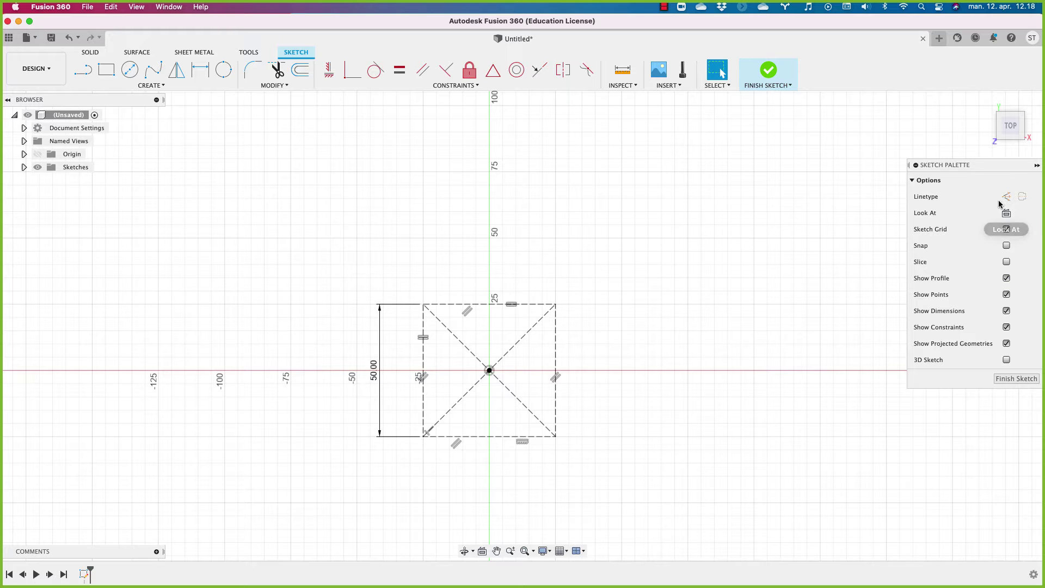
Draw a two-point rectangle about 7.6 mm wide from the construction square's upper-left corner to a point on its diagonal
left_click(106, 69)
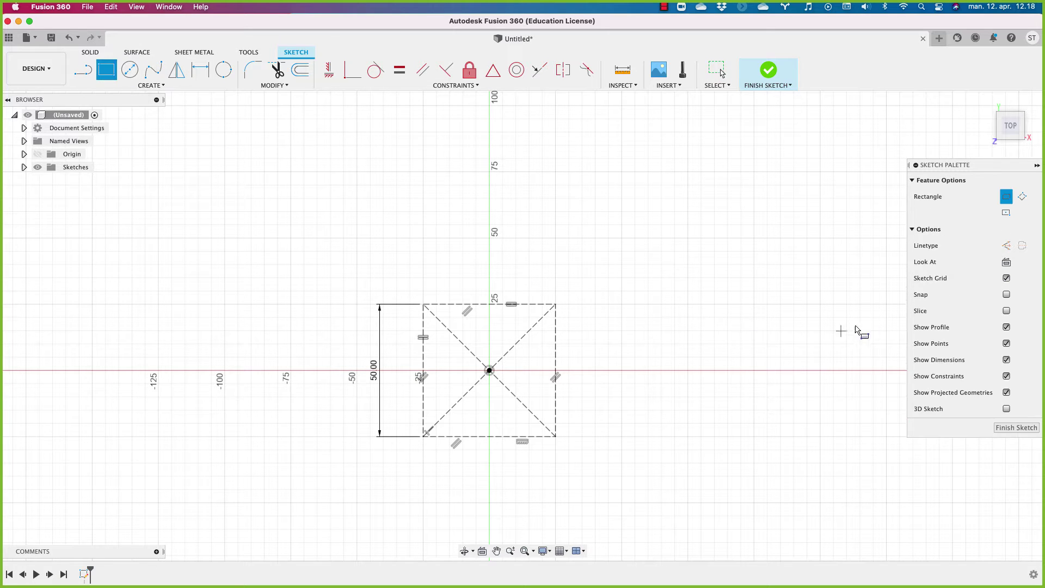
left_click(423, 304)
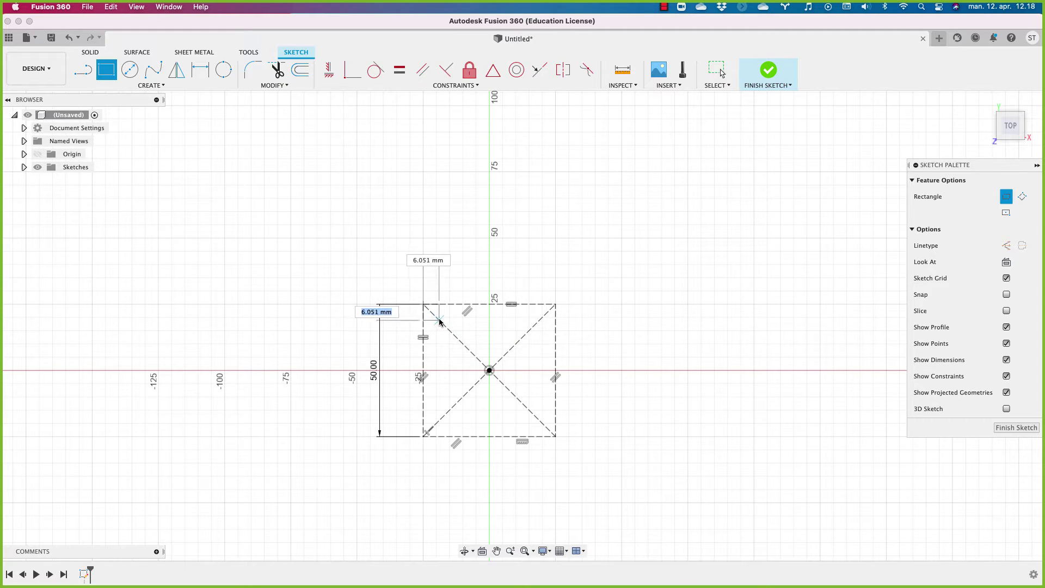
left_click(442, 325)
Dimension the top edge of the small corner square to 5 mm
key("d")
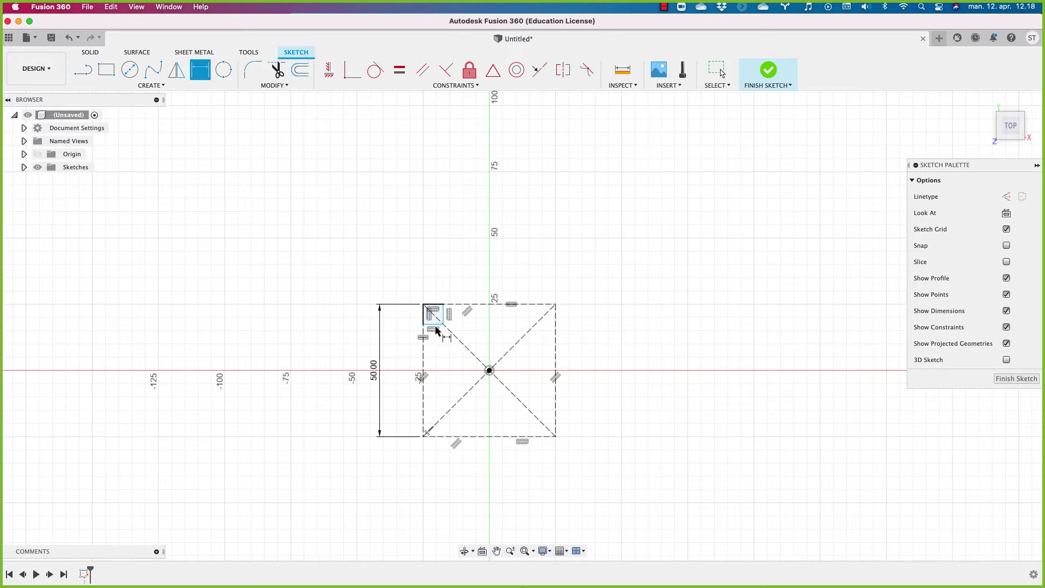
left_click(438, 305)
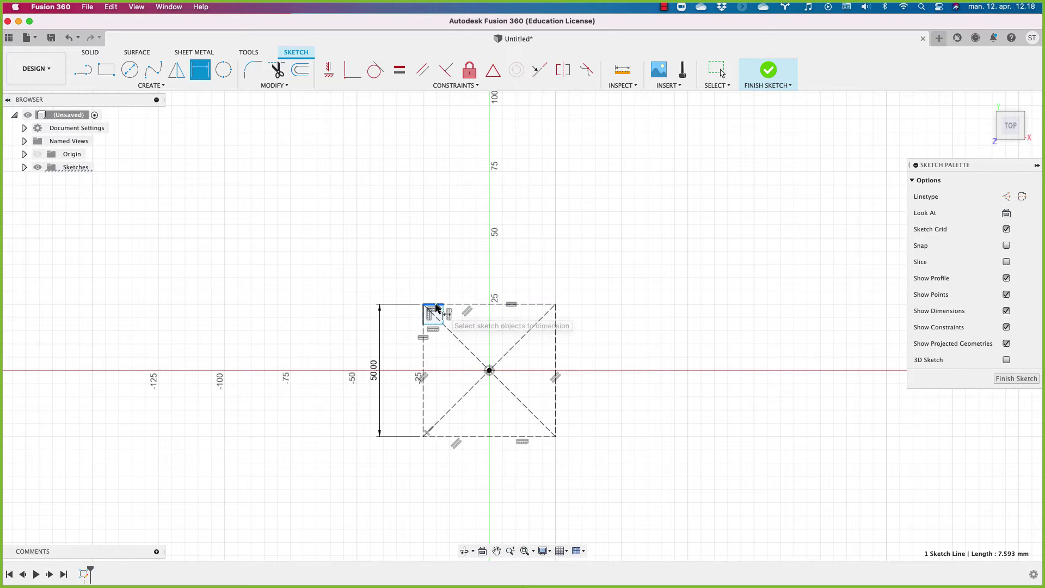
left_click(438, 285)
type("5")
key("Return")
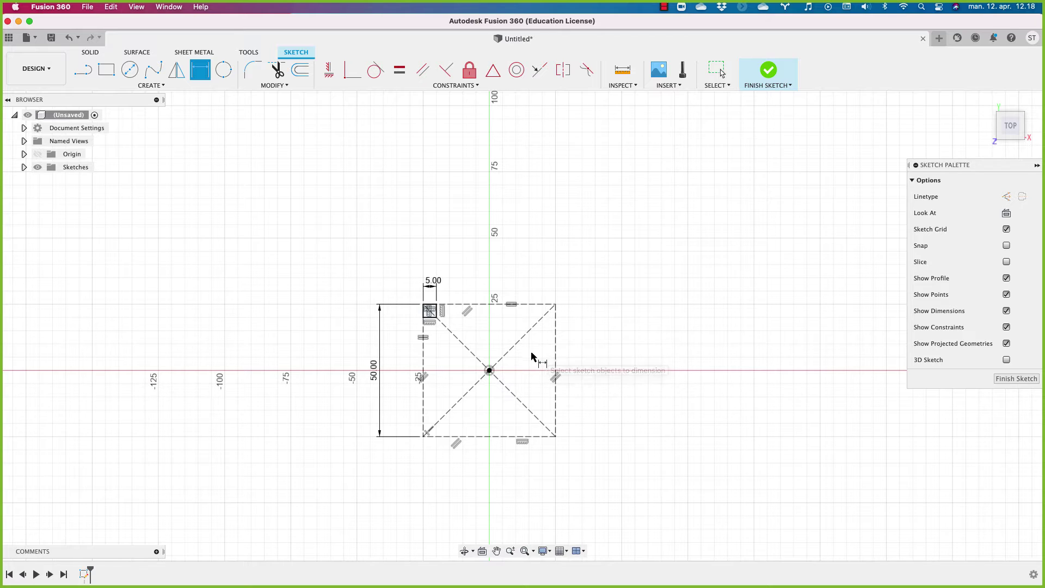
Start a sketch Rectangular Pattern and pick the four edges of the 5 mm corner square as its objects
left_click(106, 69)
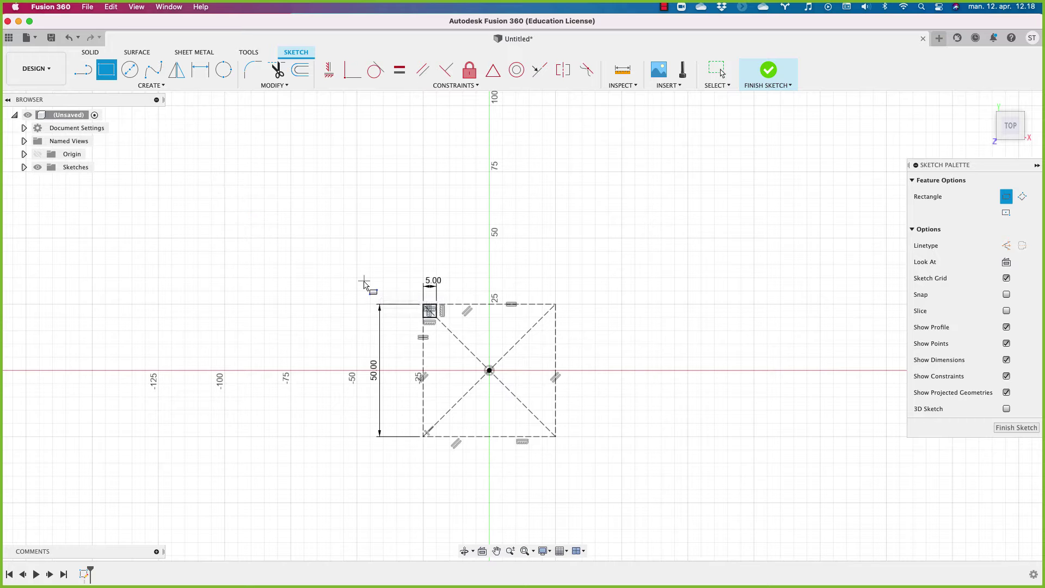
left_click(156, 85)
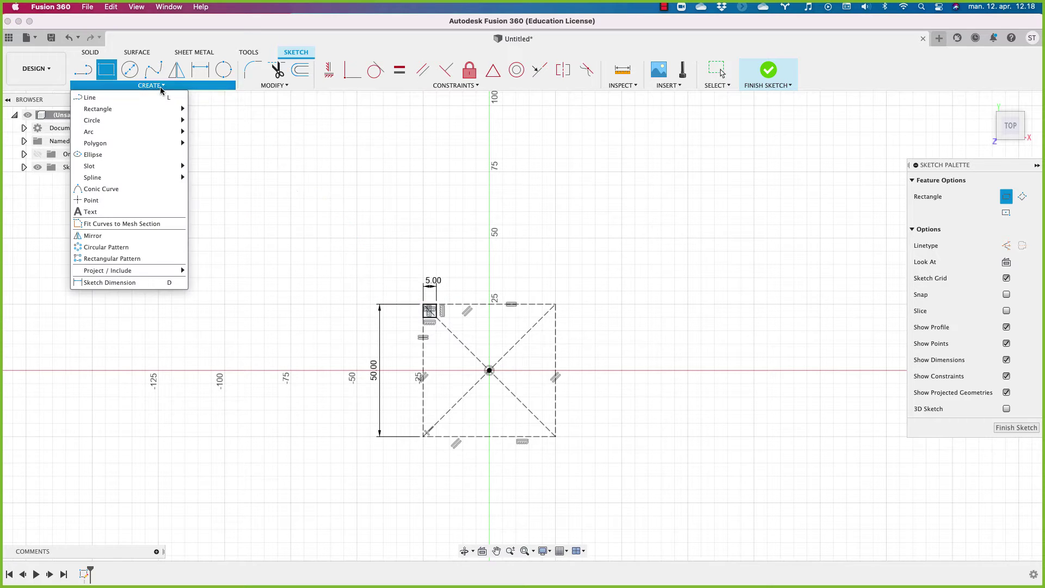
left_click(121, 257)
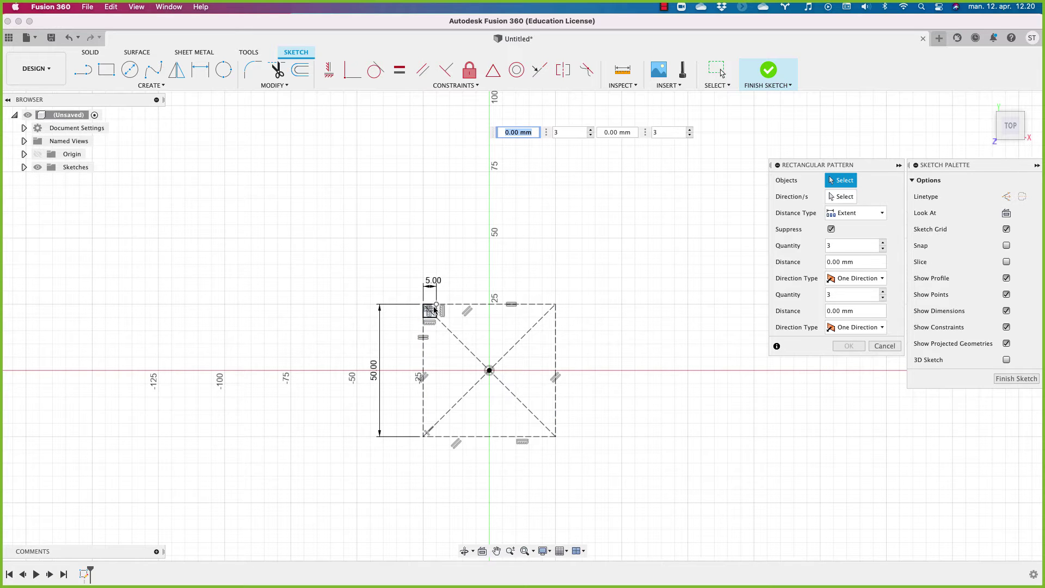
scroll(433, 309, "up", 5)
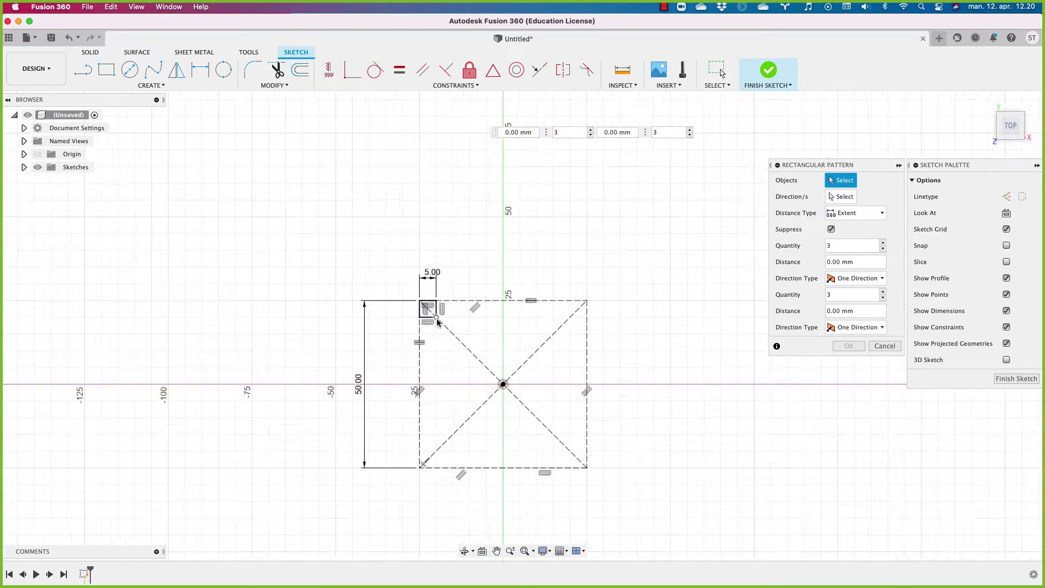
left_click(434, 294)
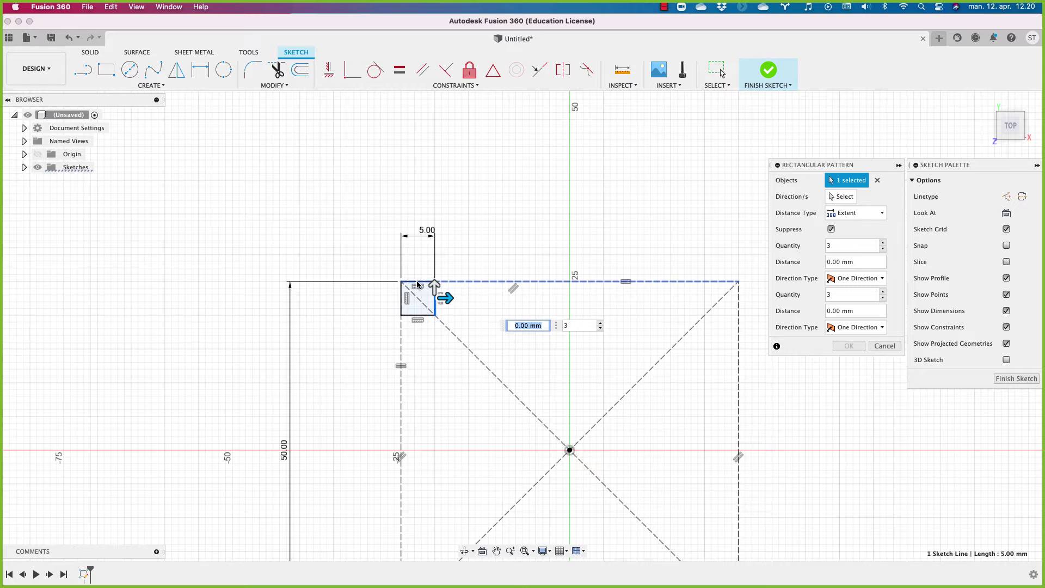
left_click(416, 285)
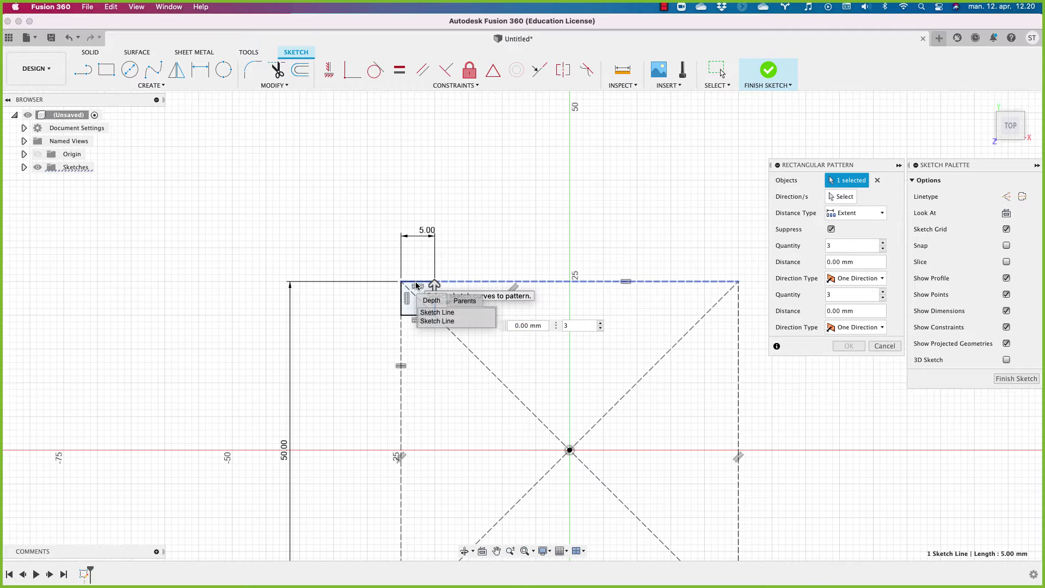
left_click(434, 322)
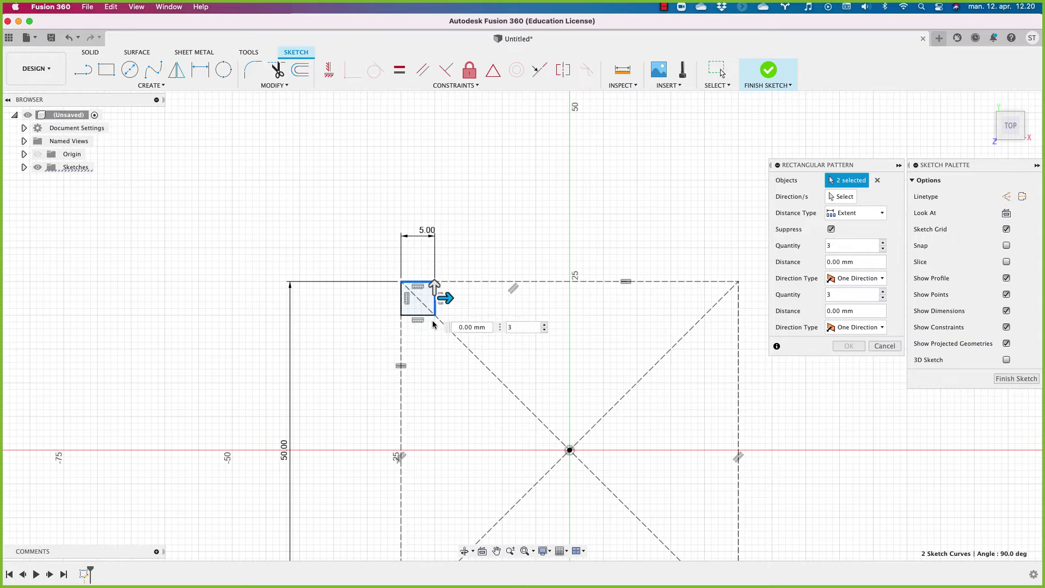
left_click(408, 315)
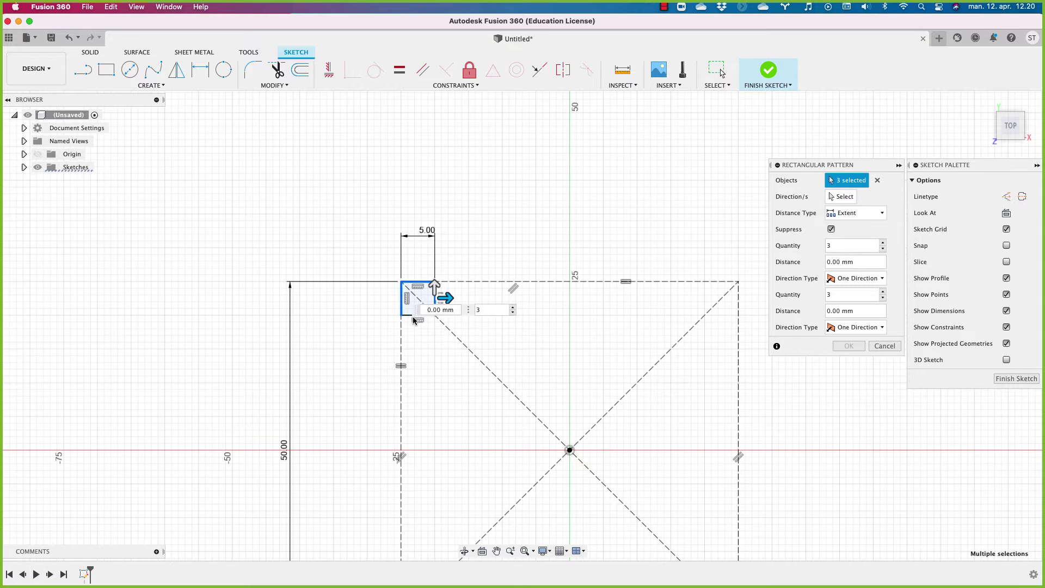
left_click(415, 282)
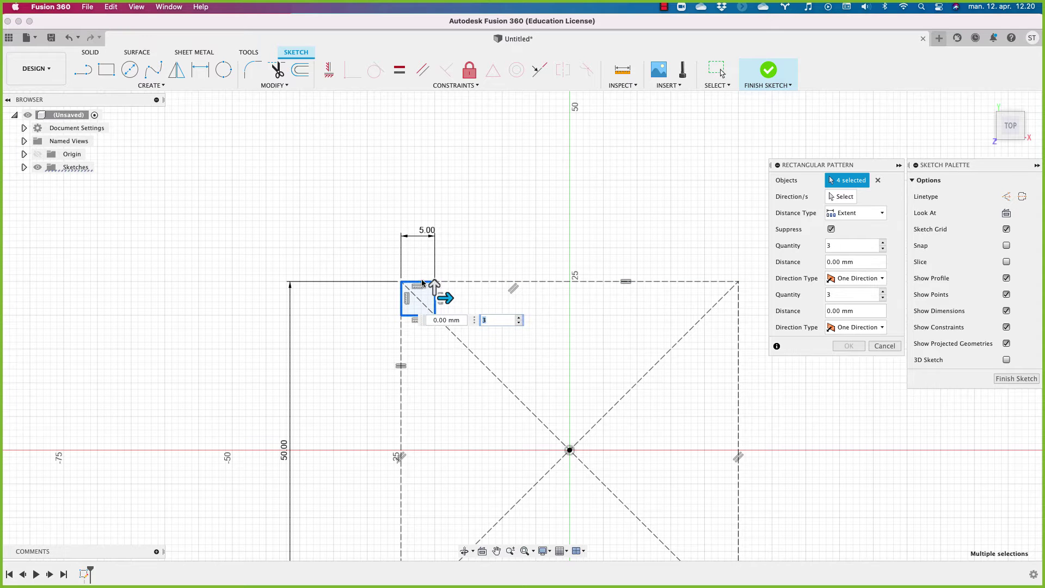
Set the pattern to quantity 2 over 45 mm horizontally and quantity 2 over -30 mm vertically
middle_click_drag(446, 353, 354, 220)
left_click_drag(357, 170, 547, 185)
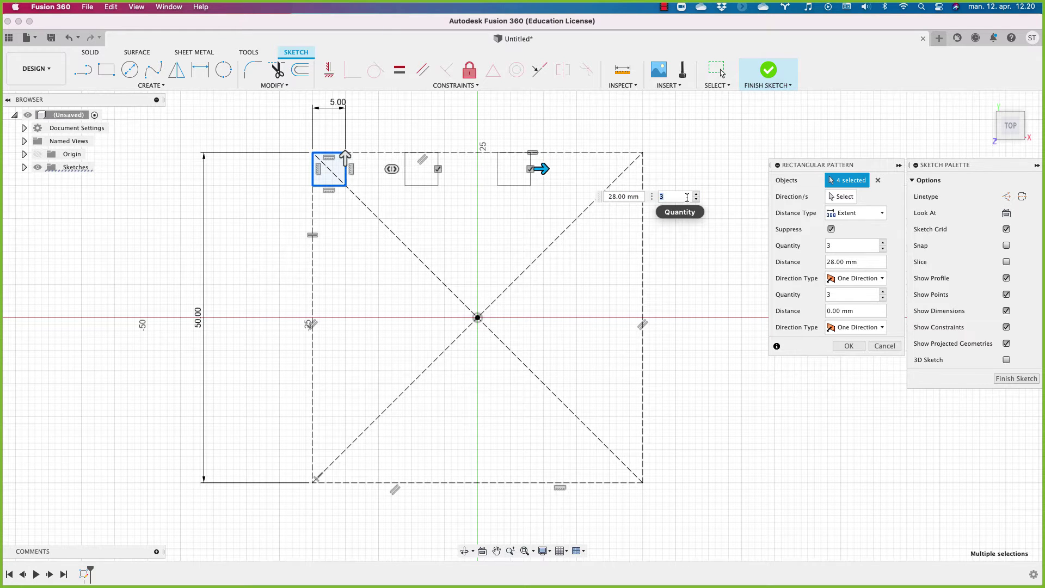
type("3")
left_click(696, 199)
left_click_drag(353, 161, 347, 375)
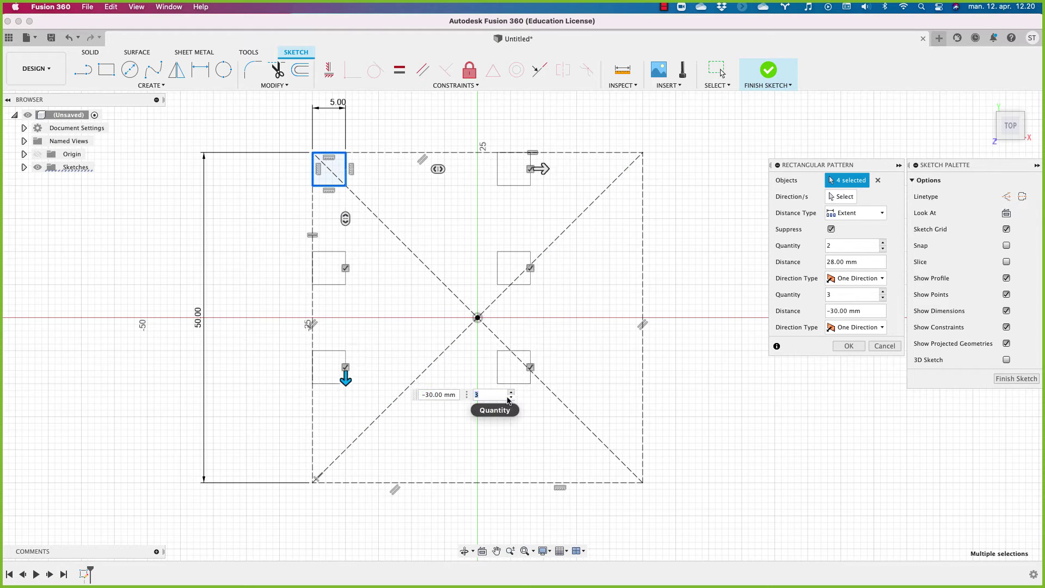
left_click_drag(540, 169, 660, 180)
key("Tab")
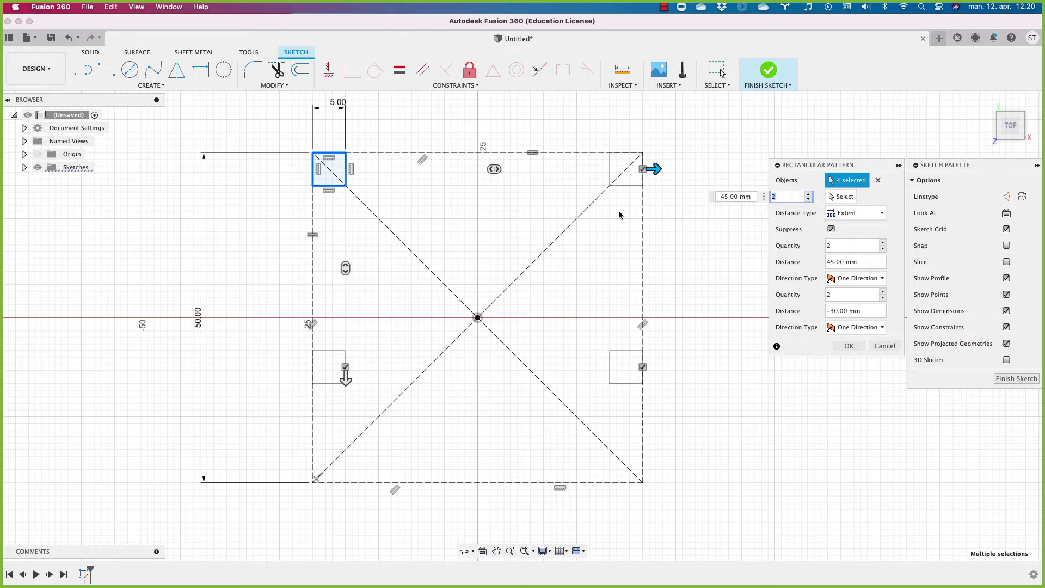
Set the pattern's vertical distance to -45 mm and create the pattern with a square in each corner
left_click_drag(347, 379, 343, 483)
key("Tab")
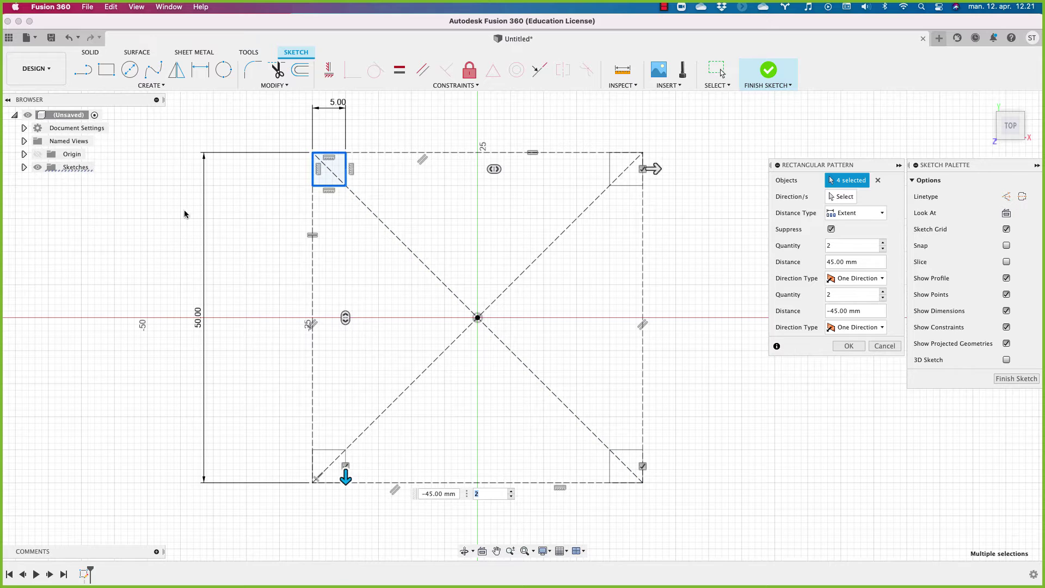
left_click(653, 169)
left_click(430, 493)
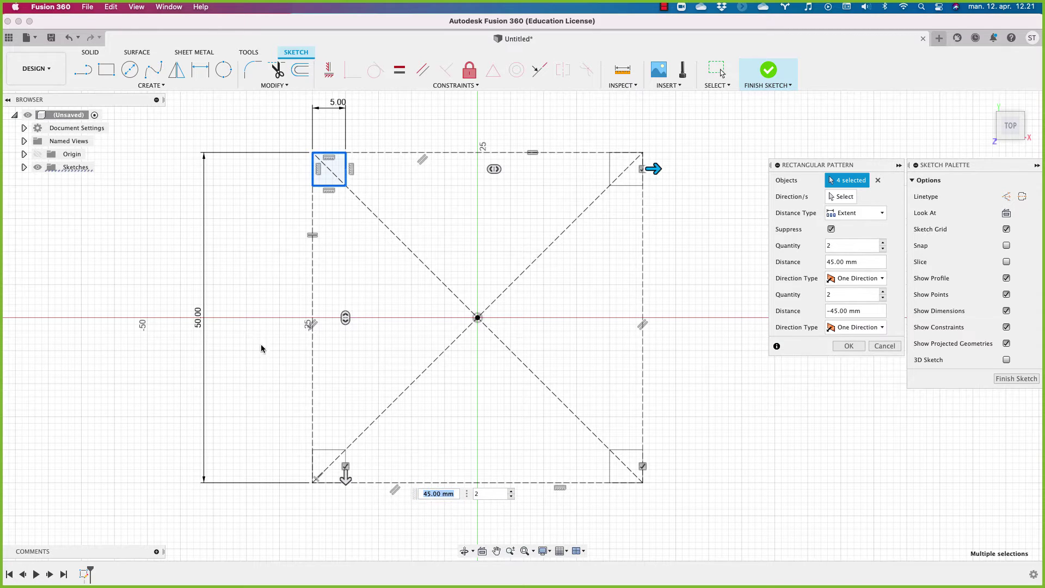
left_click(194, 325)
left_click(848, 346)
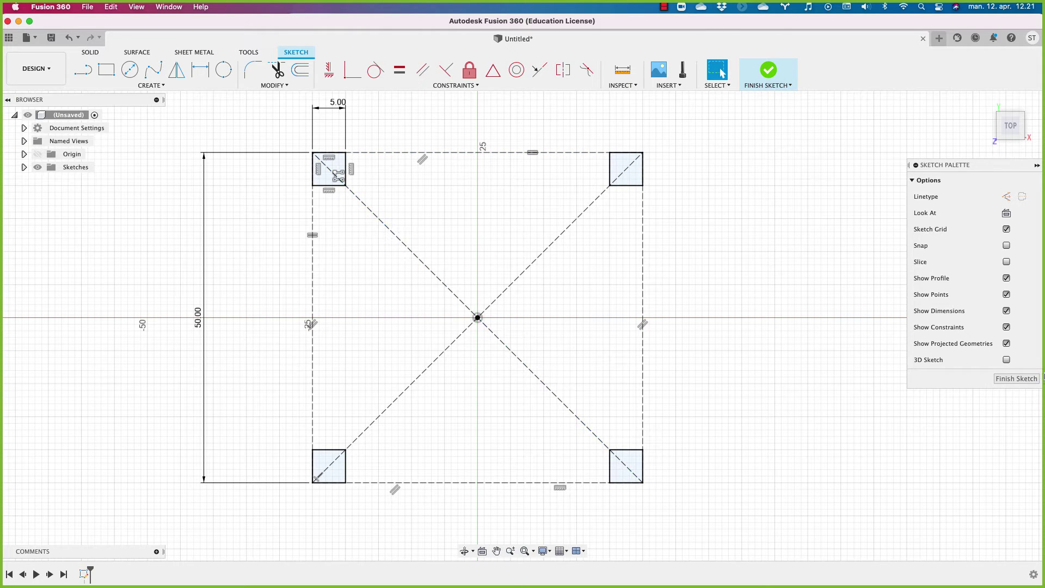
Finish the sketch and start an Extrude with the four 5 mm corner squares as its profiles
left_click(1015, 378)
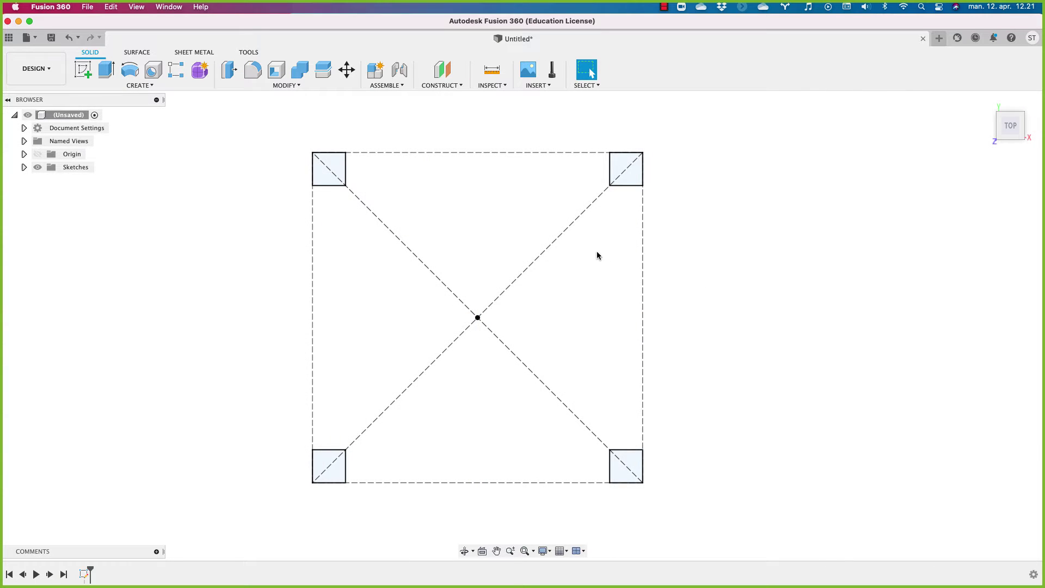
left_click(107, 69)
left_click(335, 164)
left_click(625, 169)
left_click(631, 458)
left_click(336, 467)
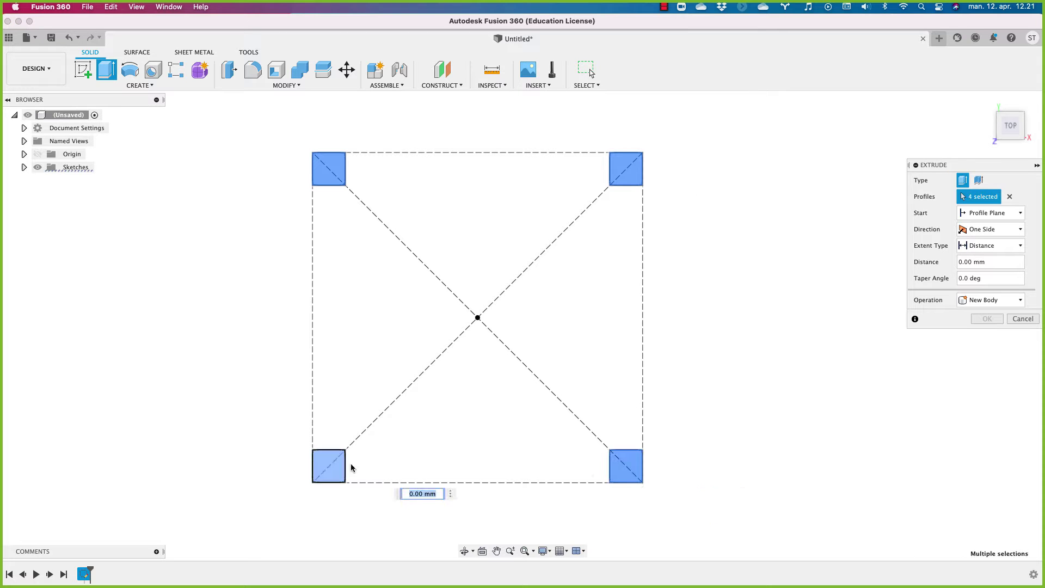
Extrude the four squares symmetrically, 25 mm to each side of the sketch plane, as new bodies
middle_click_drag(585, 263, 585, 203, "shift")
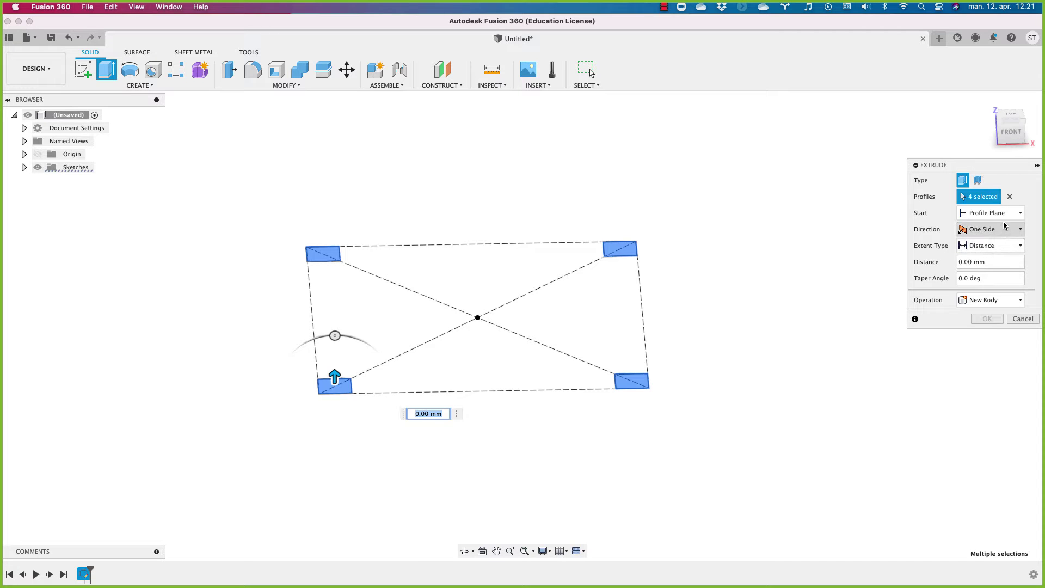
left_click(977, 232)
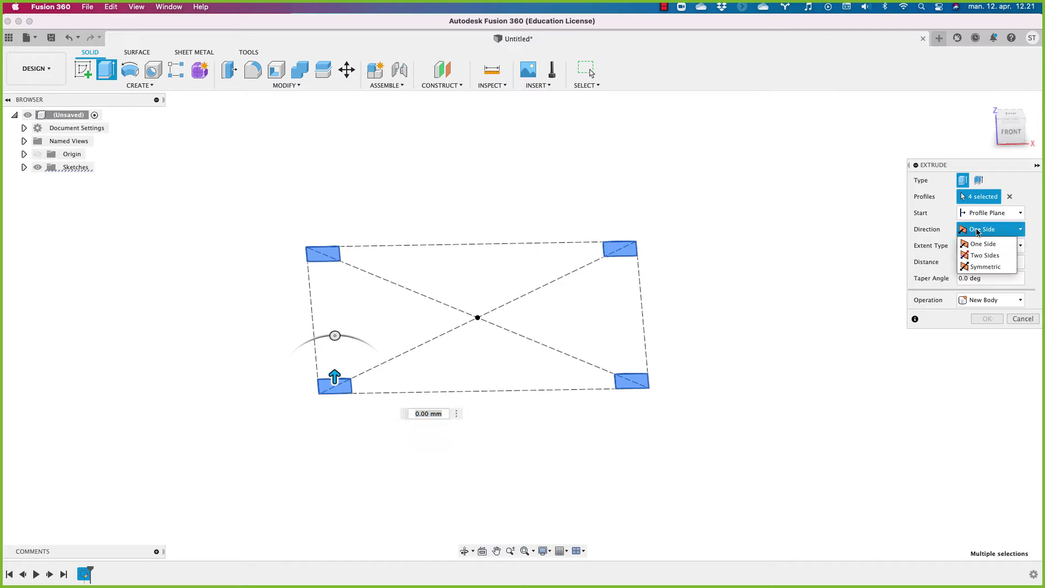
left_click(981, 267)
left_click_drag(335, 375, 368, 236)
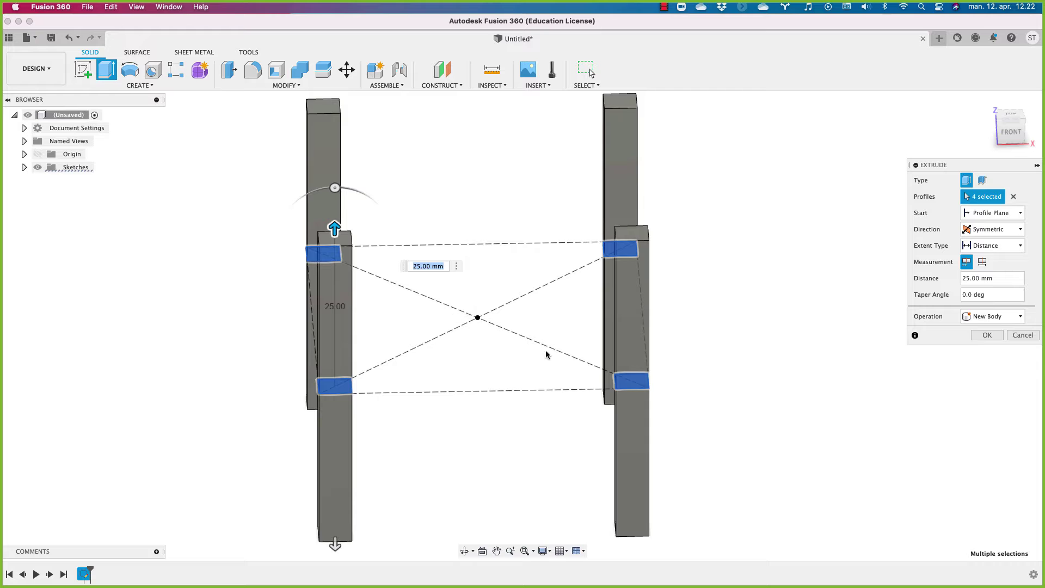
left_click(986, 335)
Start a Circular Pattern of type Bodies and pick the four vertical posts as its objects
mouse_move(527, 409)
middle_mouse_down("shift")
mouse_move(550, 387)
mouse_move(587, 383)
mouse_move(532, 390)
mouse_move(520, 403)
mouse_move(536, 400)
middle_mouse_up("shift")
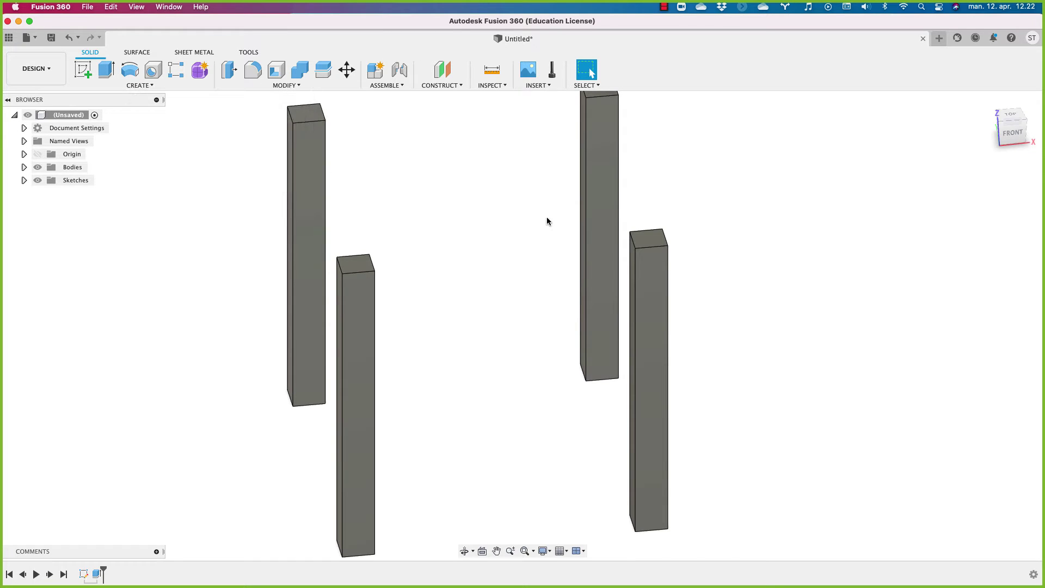
left_click(147, 85)
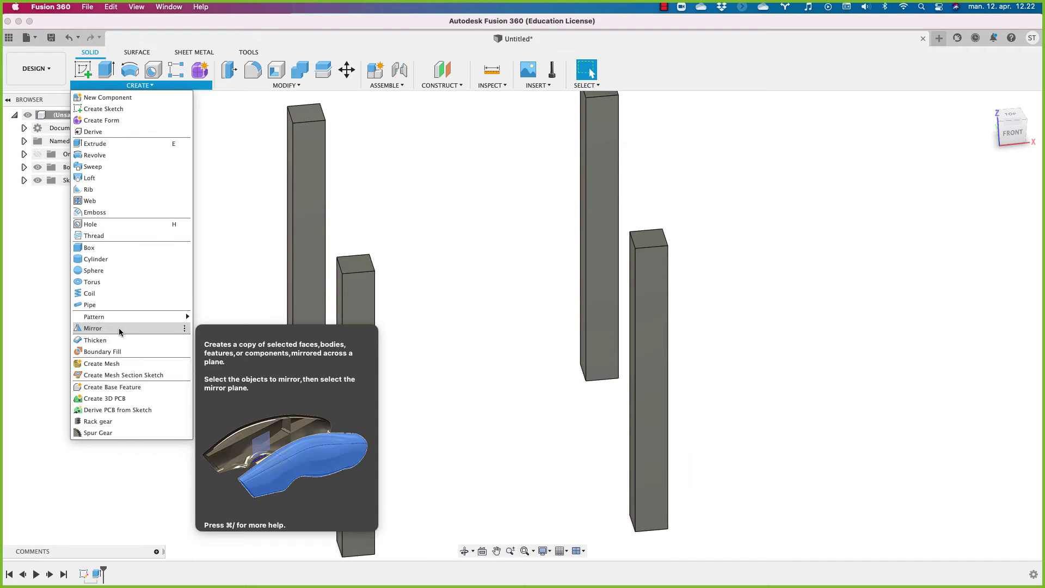
mouse_move(128, 319)
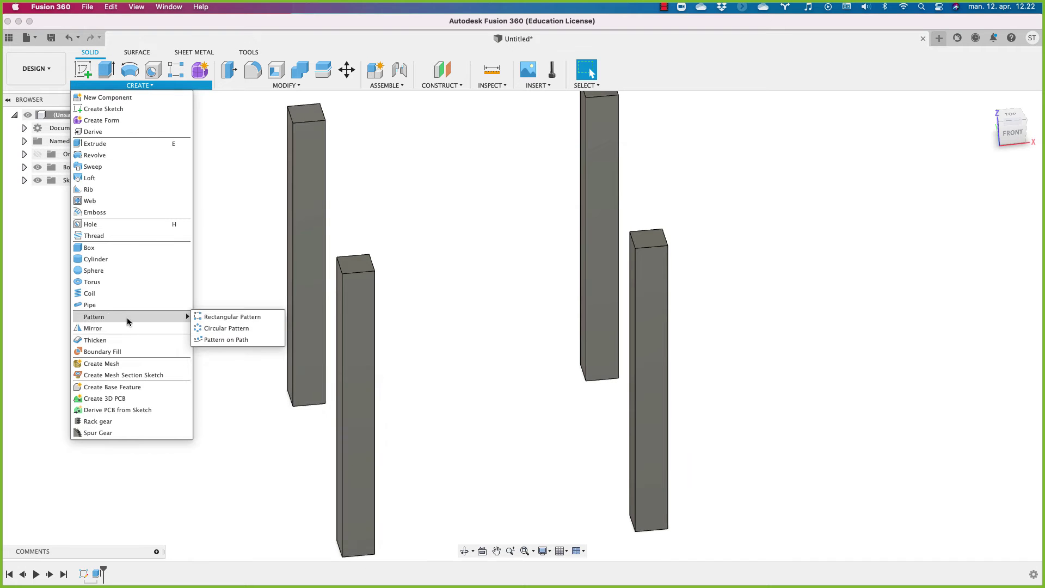
left_click(225, 329)
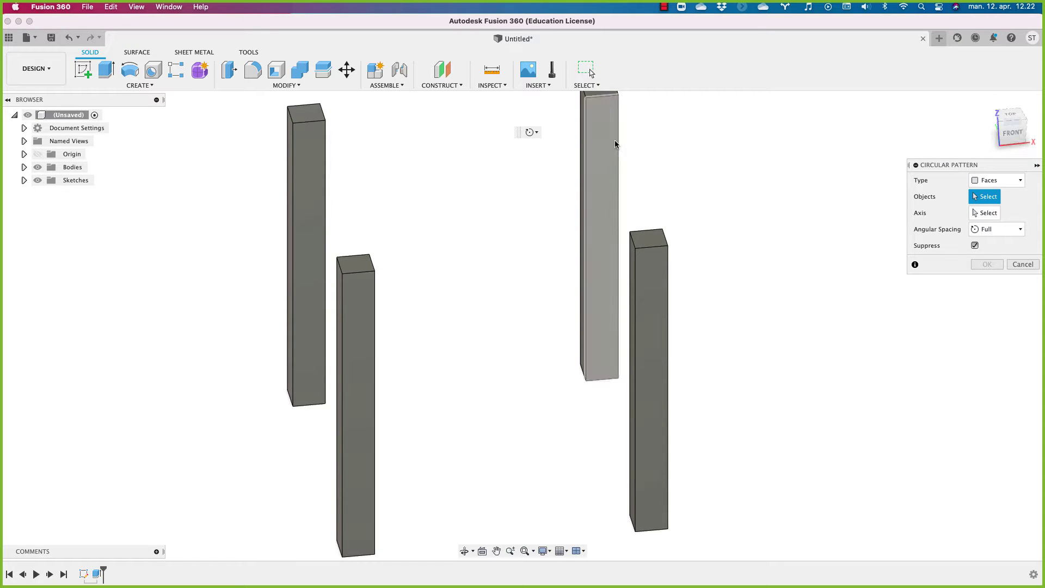
left_click(996, 180)
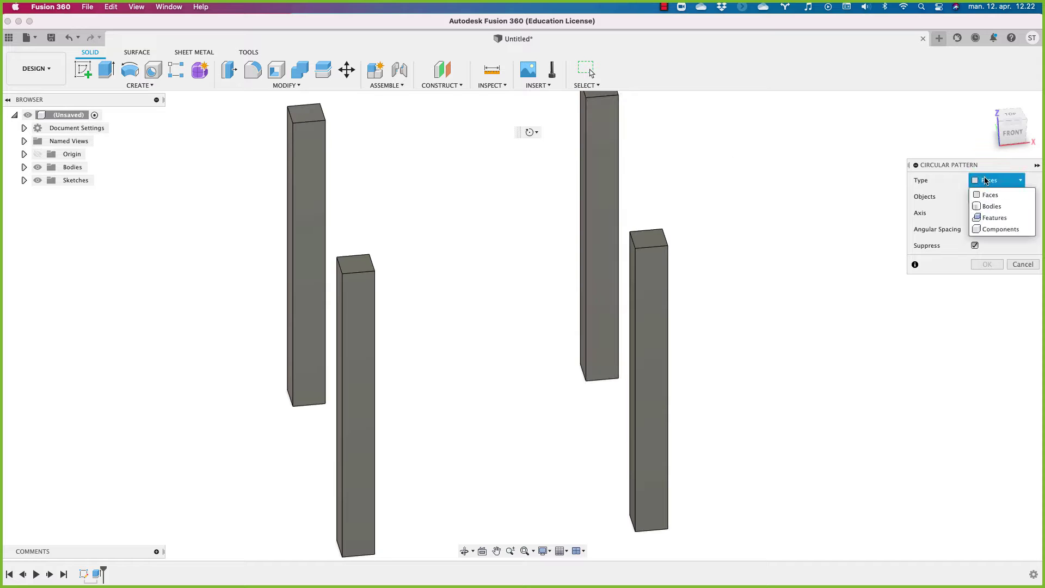
left_click(998, 210)
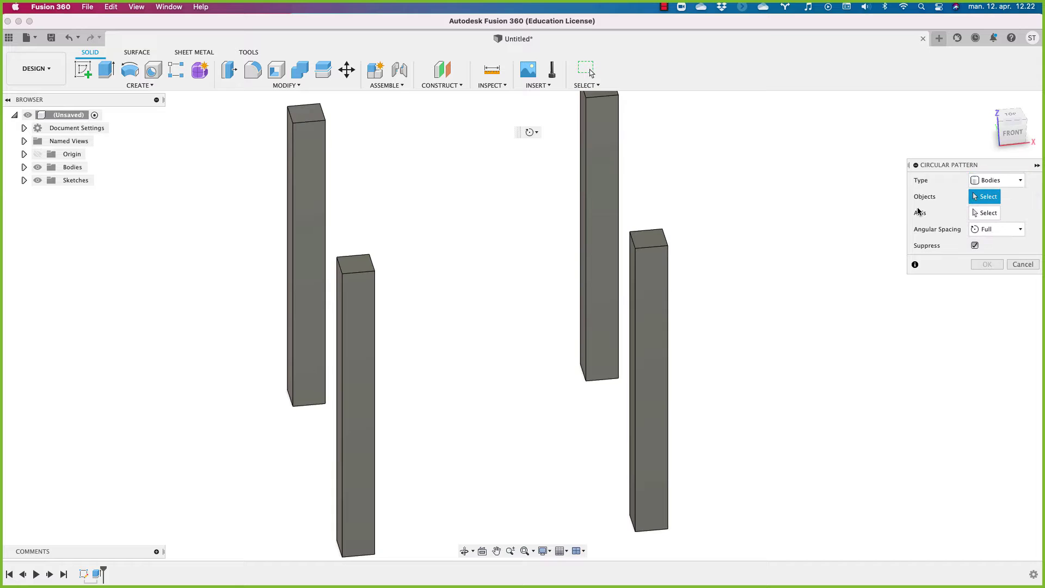
left_click(605, 218)
left_click(652, 313)
left_click(304, 205)
left_click(350, 310)
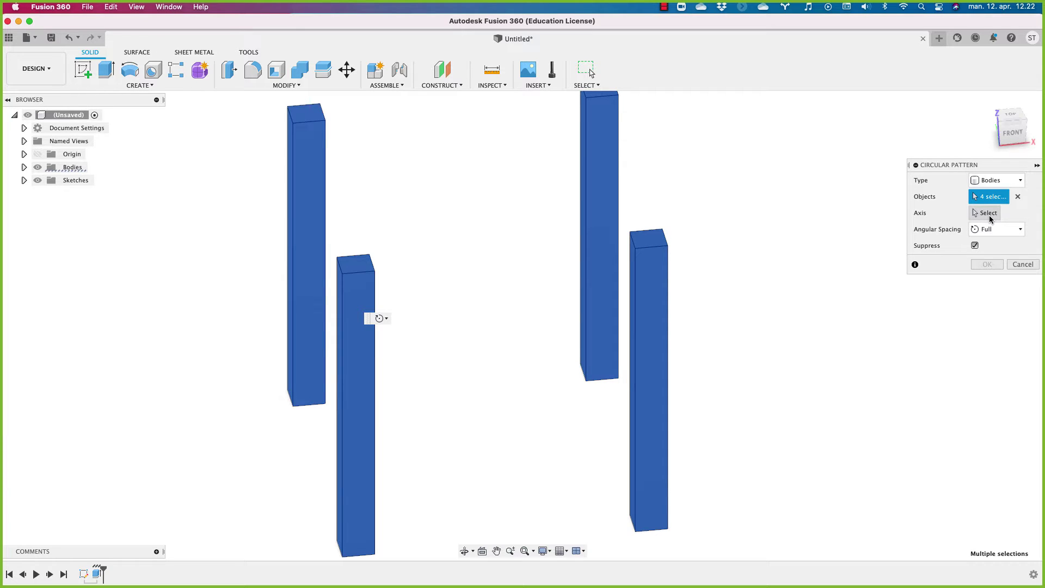
Pattern the posts around the Y axis with quantity 2 and a total angle of 90 degrees to create the horizontal bars along X
left_click(985, 213)
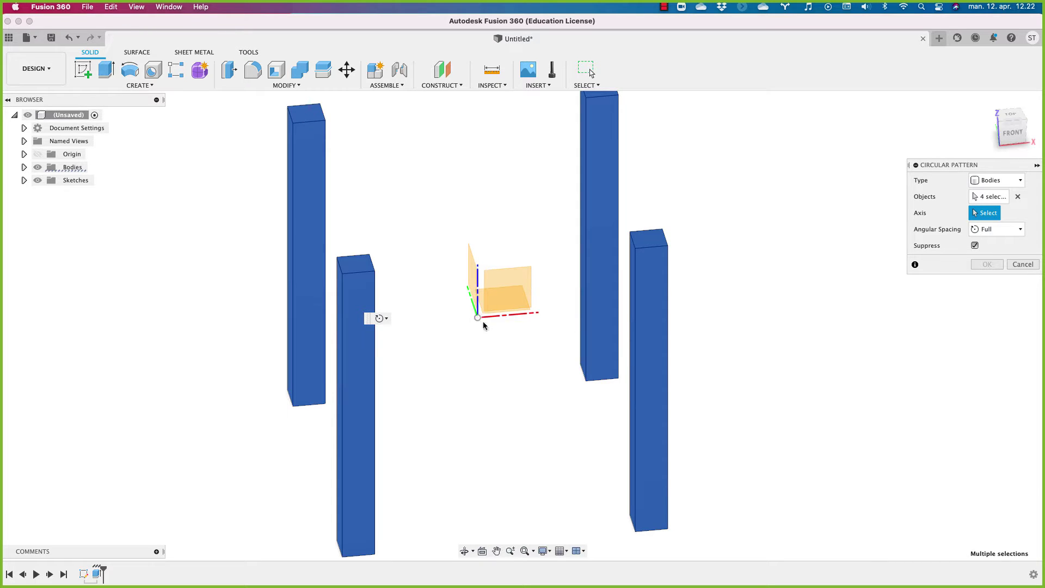
left_click(473, 305)
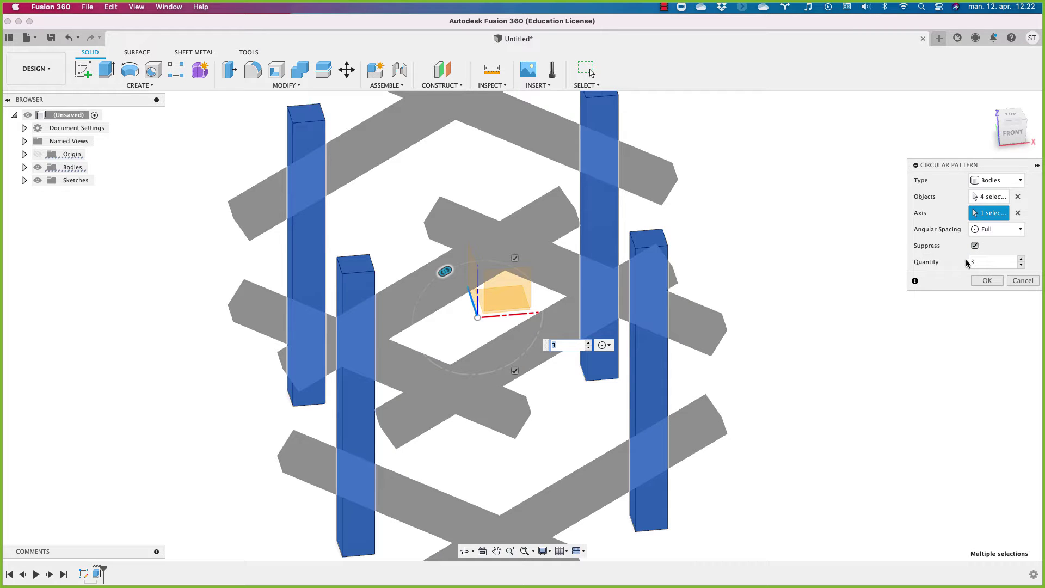
left_click(1020, 265)
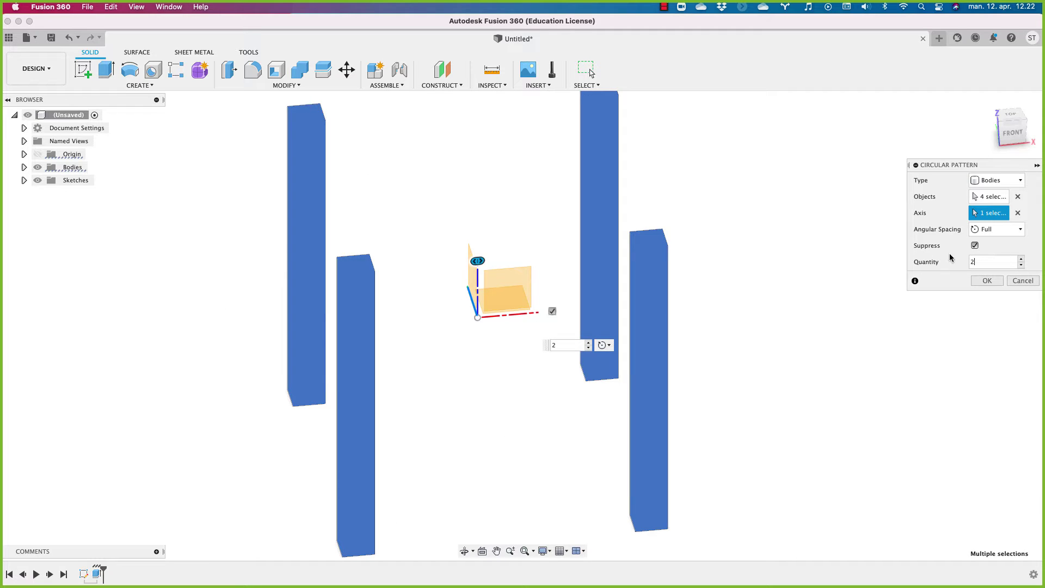
left_click(993, 230)
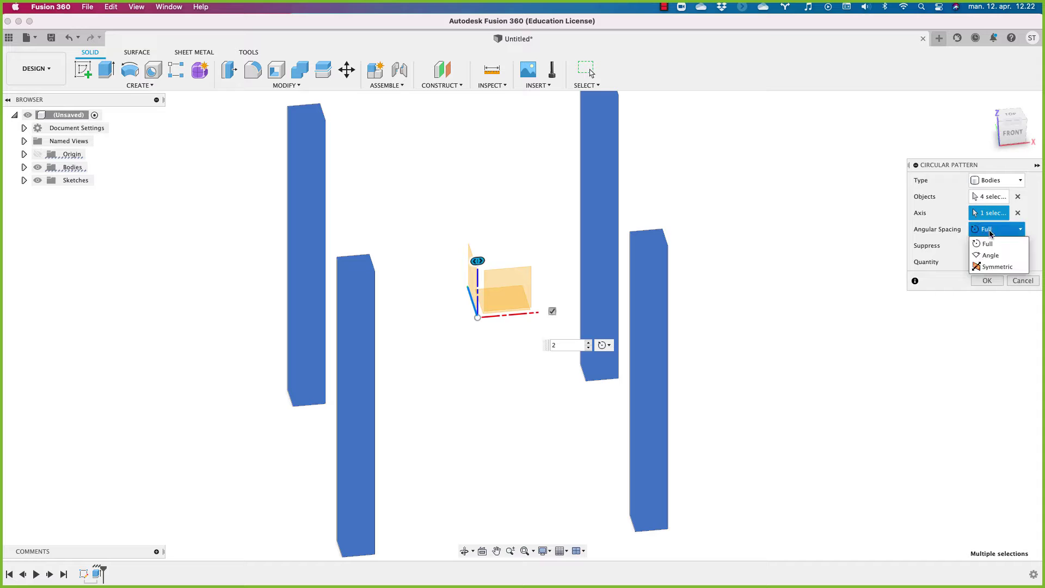
left_click(1003, 256)
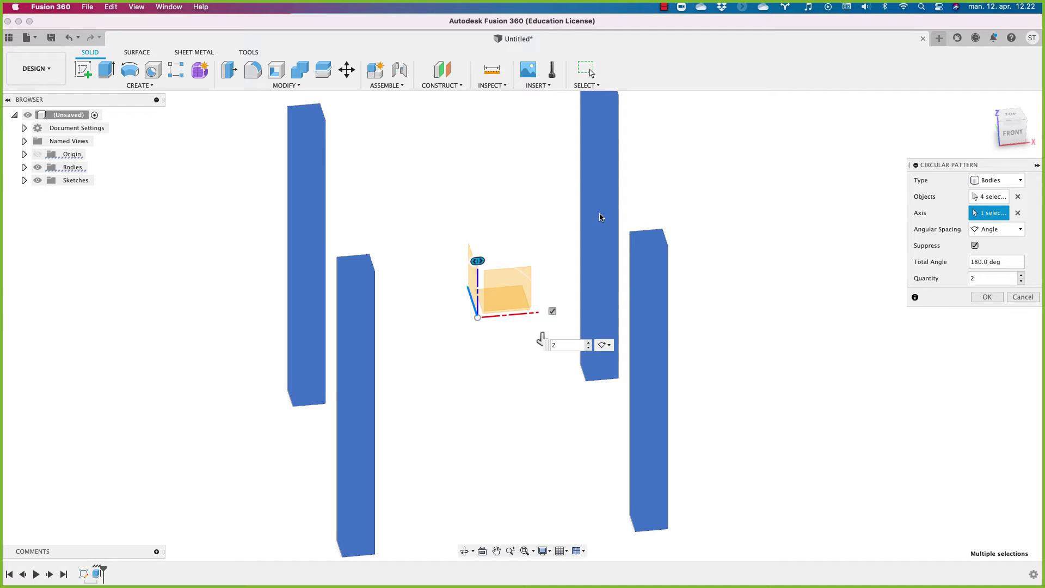
double_click(979, 261)
type("90")
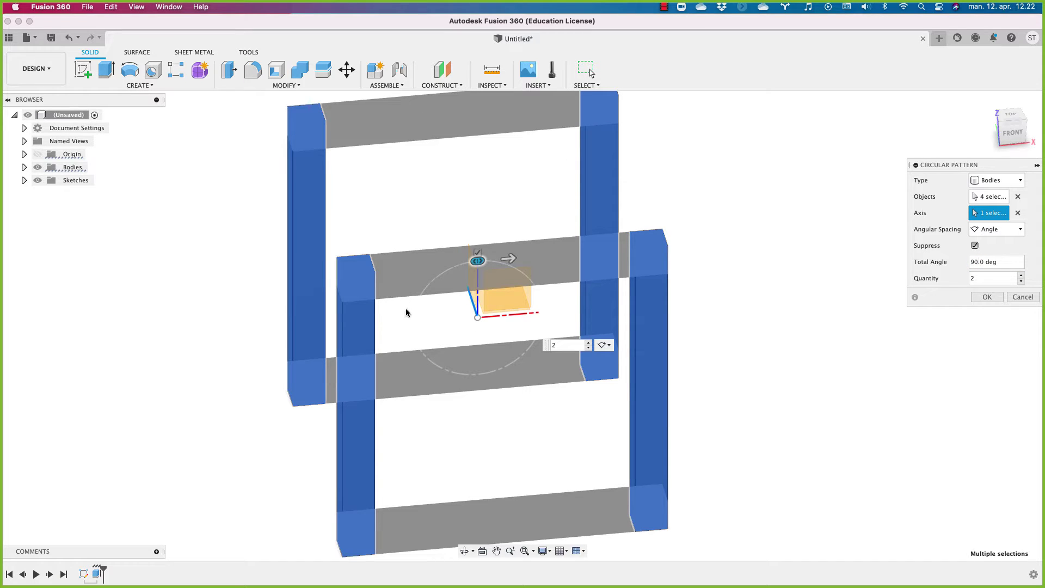
left_click(986, 298)
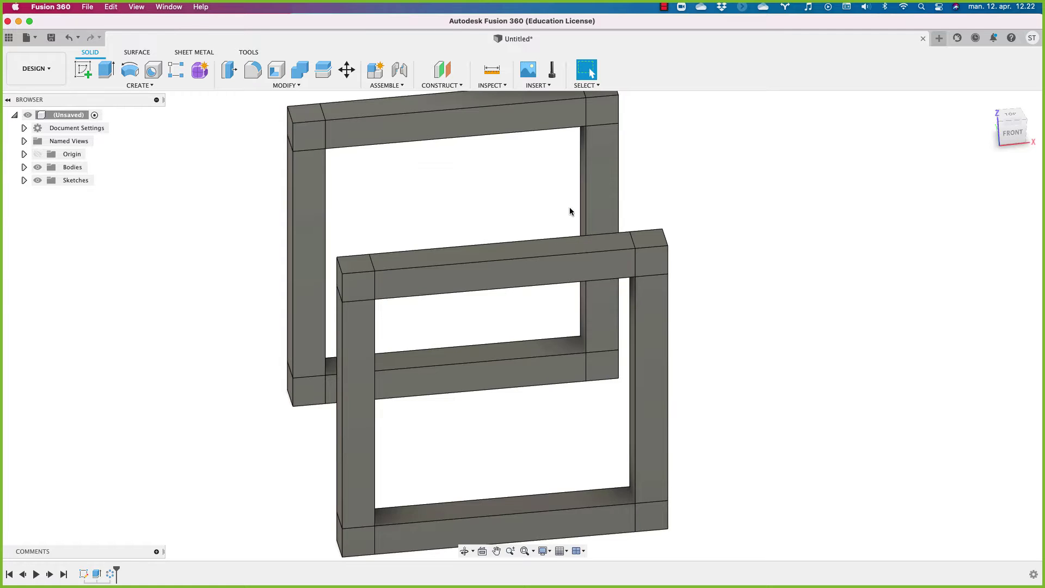
Start a second Circular Pattern of bodies with the same four vertical posts as its objects
left_click(140, 85)
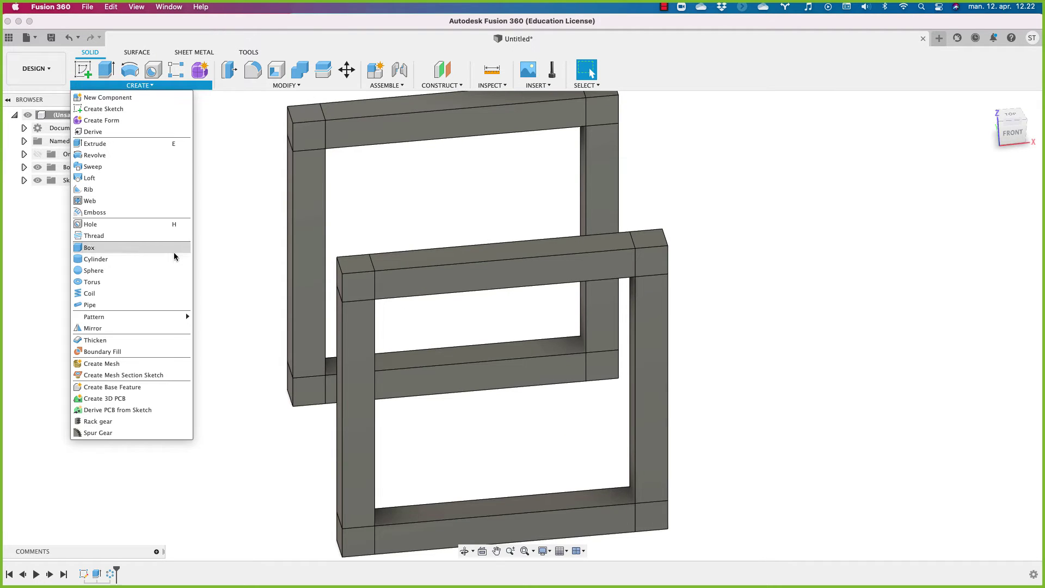
mouse_move(170, 318)
left_click(223, 326)
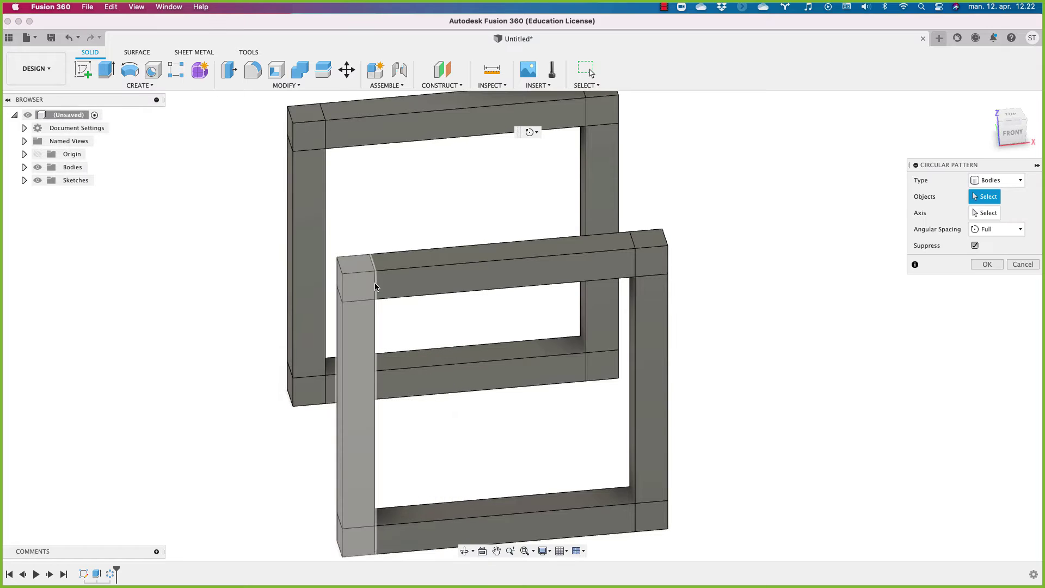
left_click(315, 229)
left_click(602, 198)
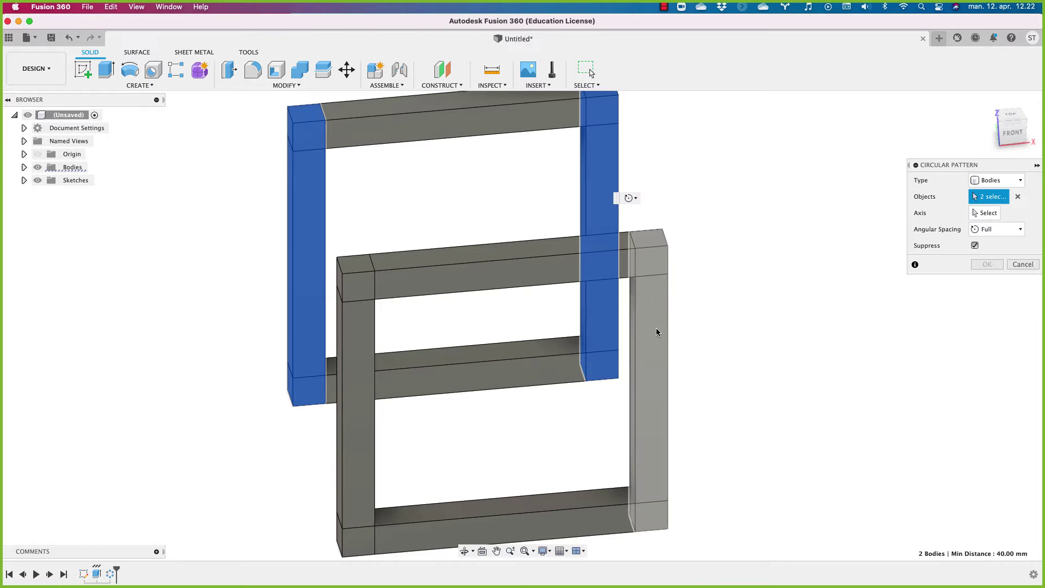
left_click(660, 326)
left_click(356, 367)
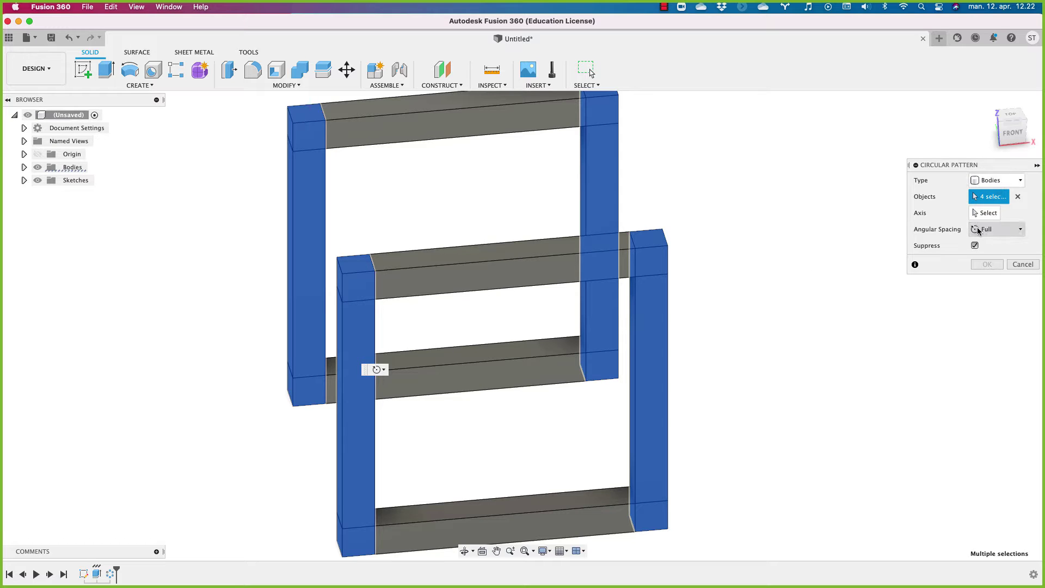
Pattern the posts around the X axis with quantity 2 and a total angle of 90 degrees to create the bars along Y
left_click(987, 214)
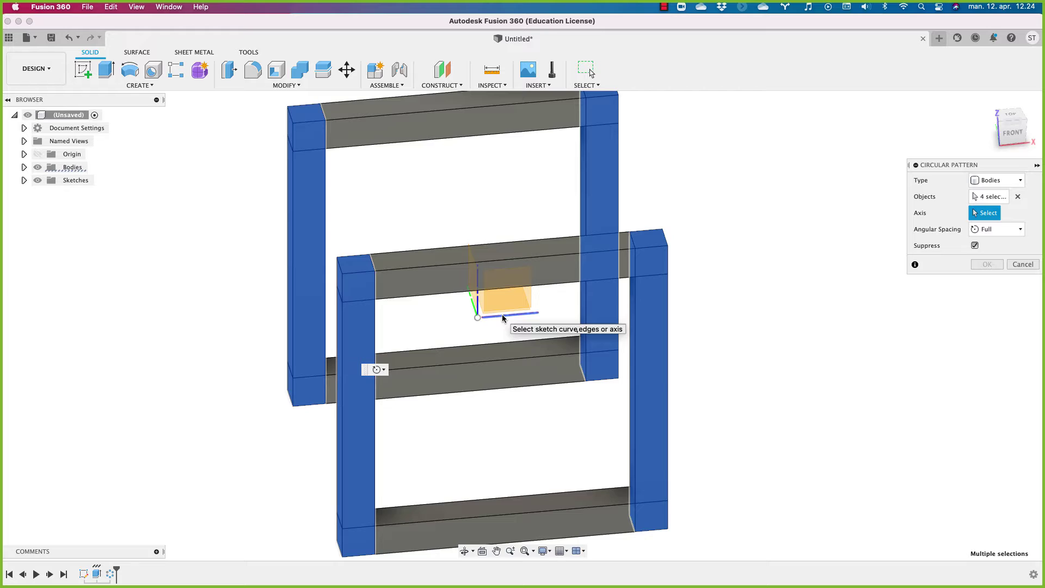
left_click(502, 315)
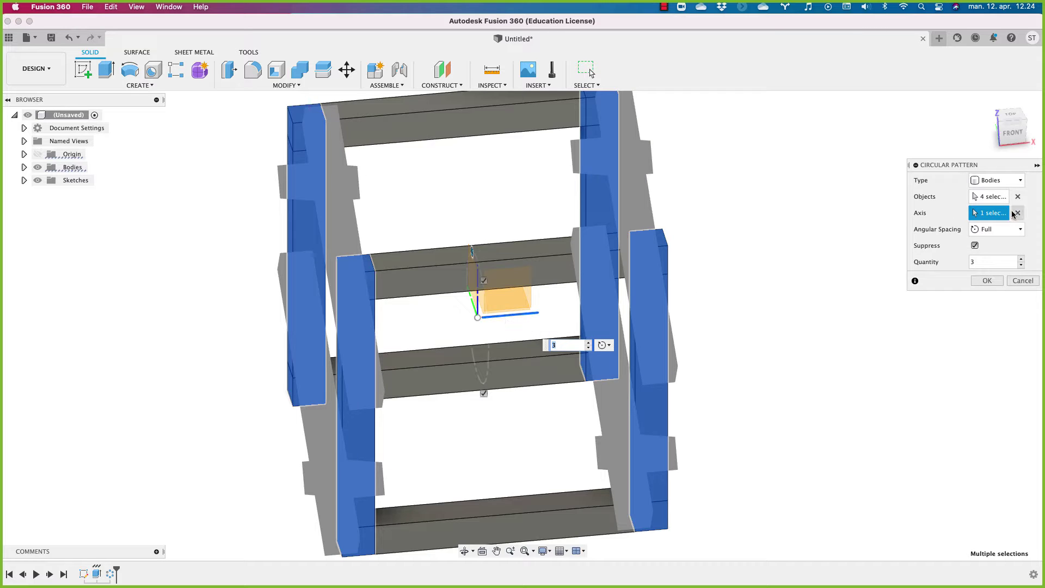
left_click(996, 229)
left_click(987, 254)
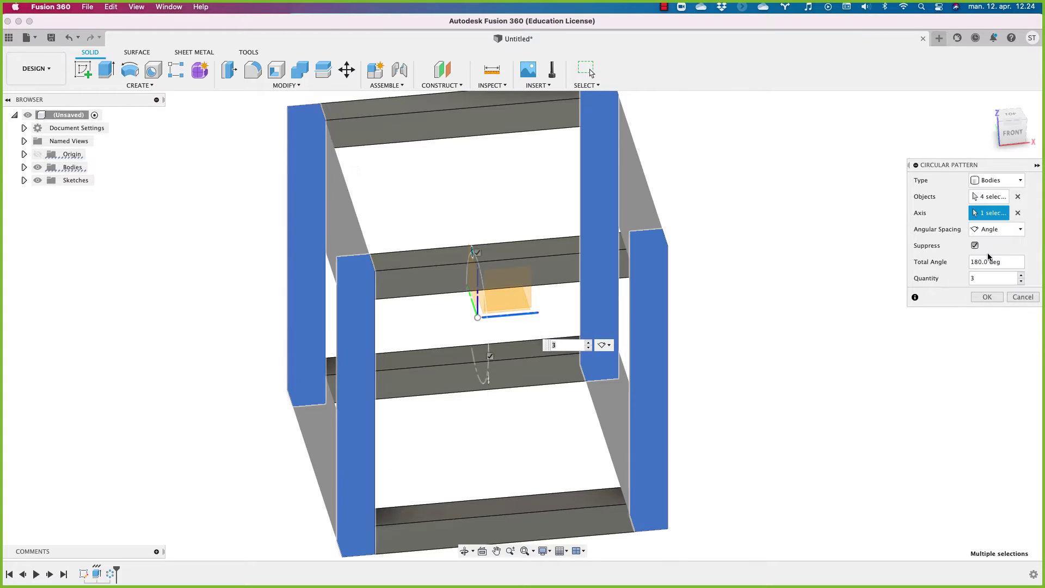
left_click(1019, 281)
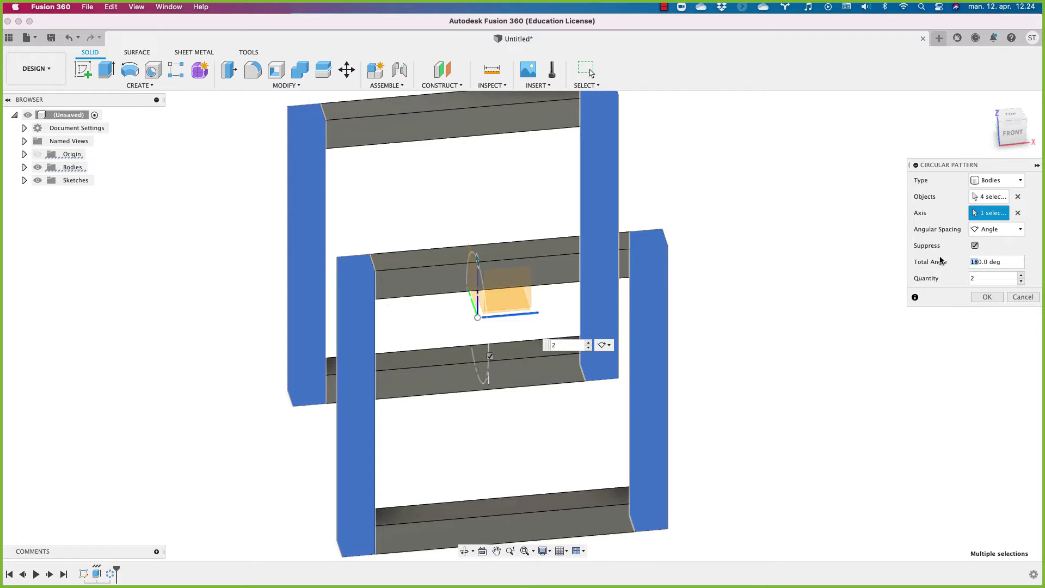
key("Tab")
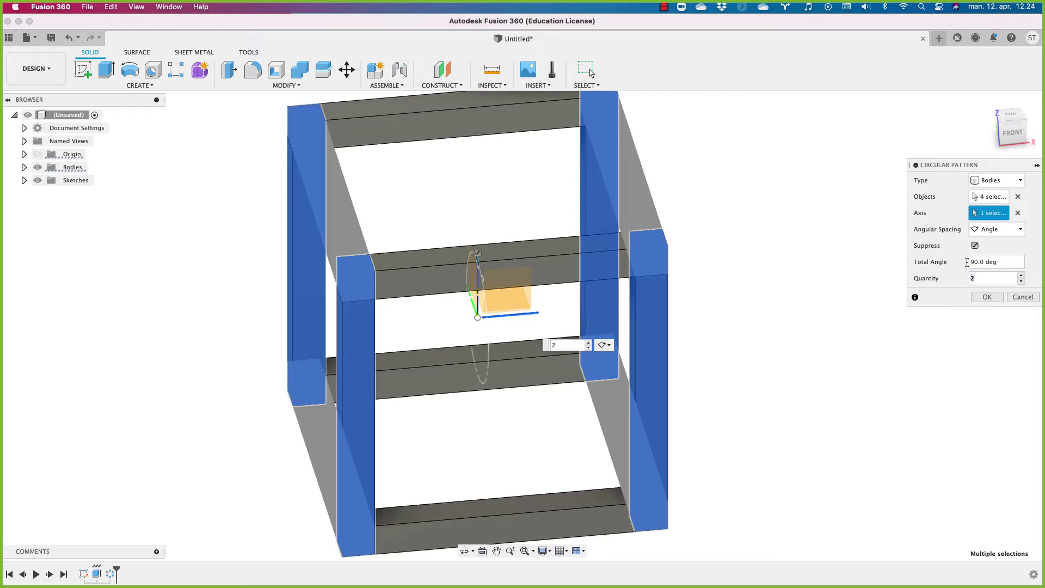
left_click(998, 297)
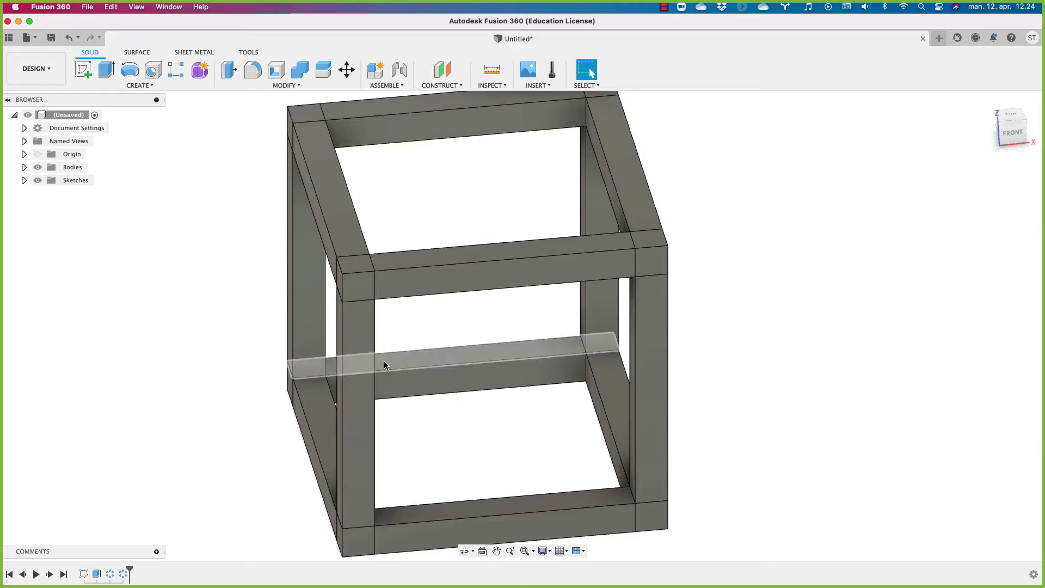
Combine all the frame bars with the Join operation, using Body1 as target and Body2 to Body12 as tool bodies
left_click(24, 167)
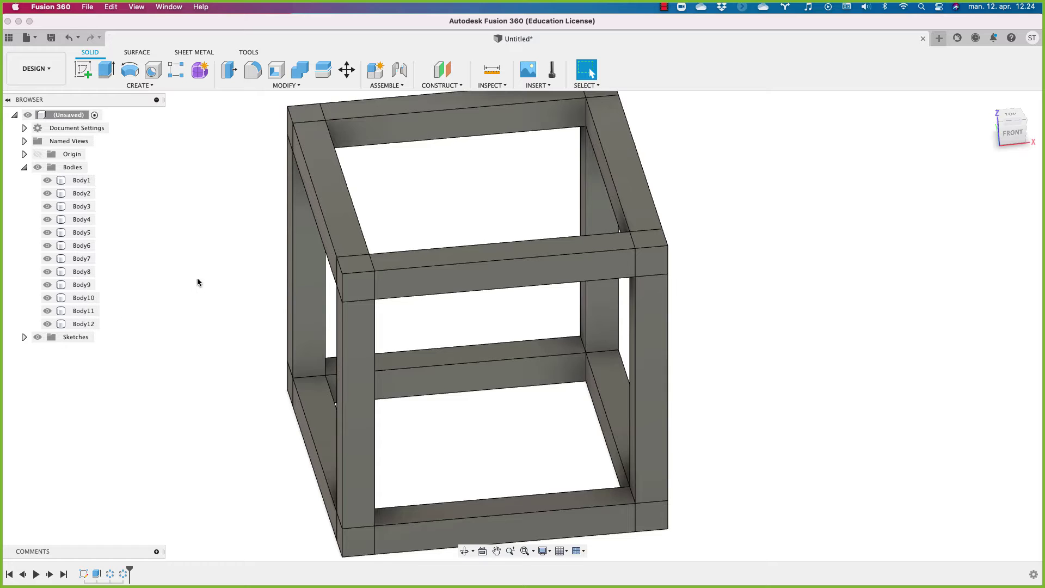
left_click(300, 69)
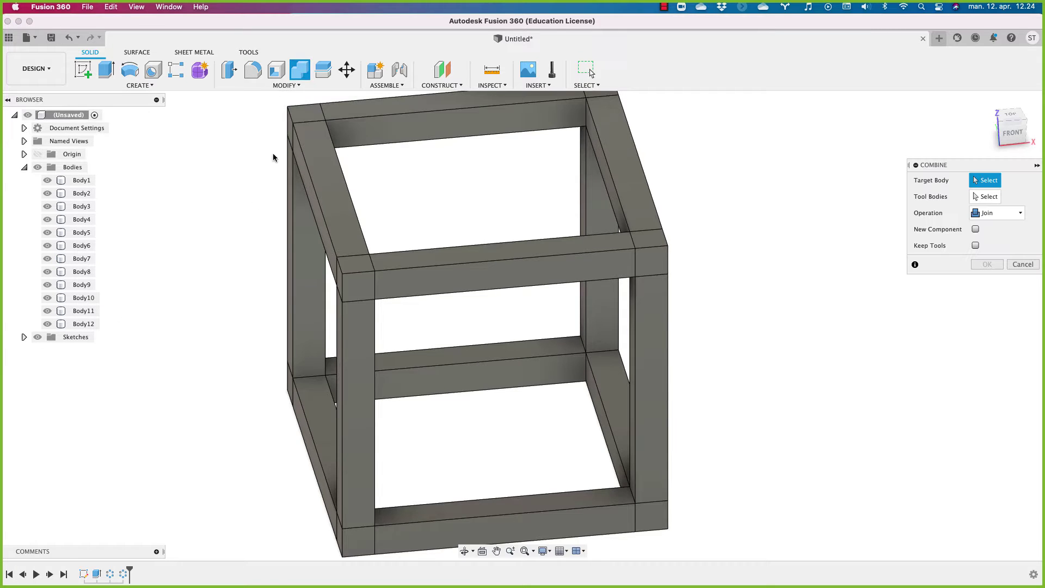
left_click(81, 180)
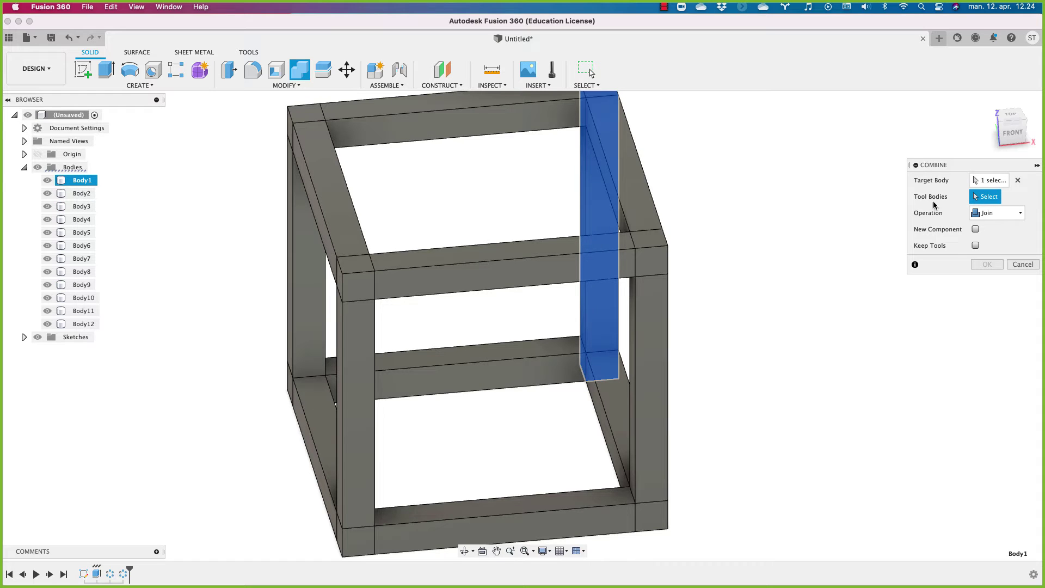
left_click(82, 193)
left_click(83, 323, "shift")
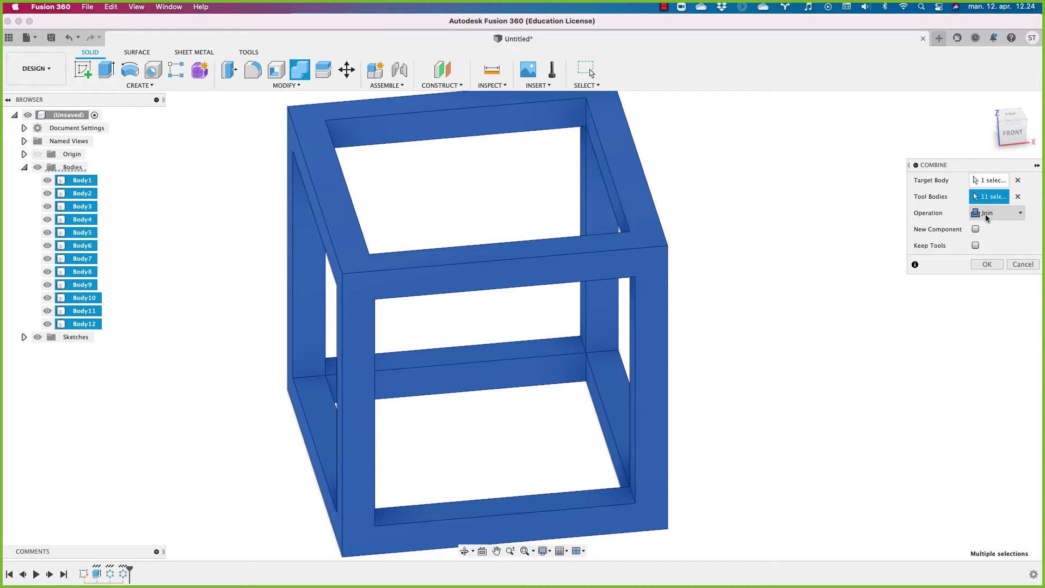
left_click(986, 263)
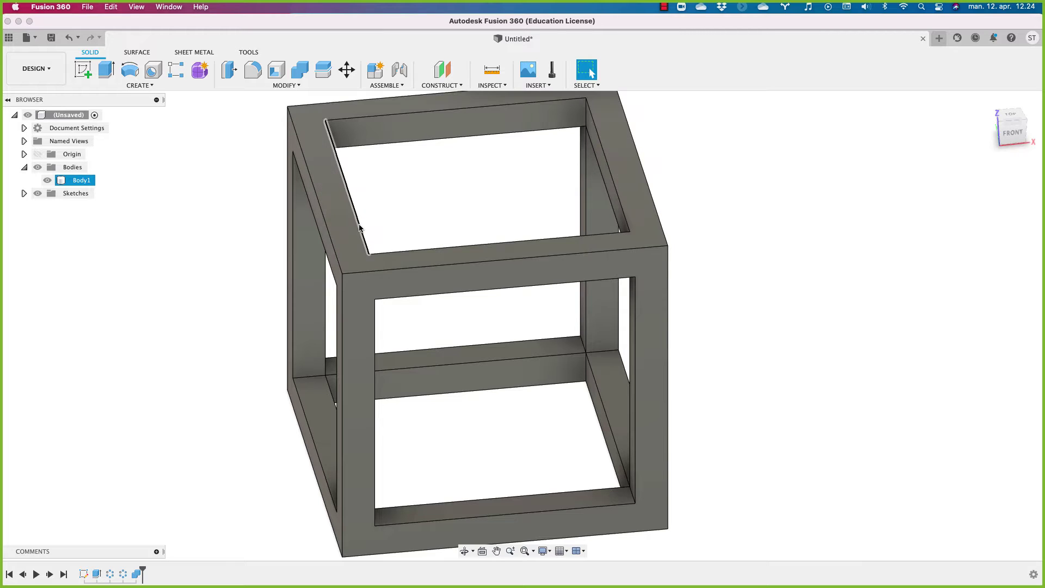
scroll(424, 351, "down", 1)
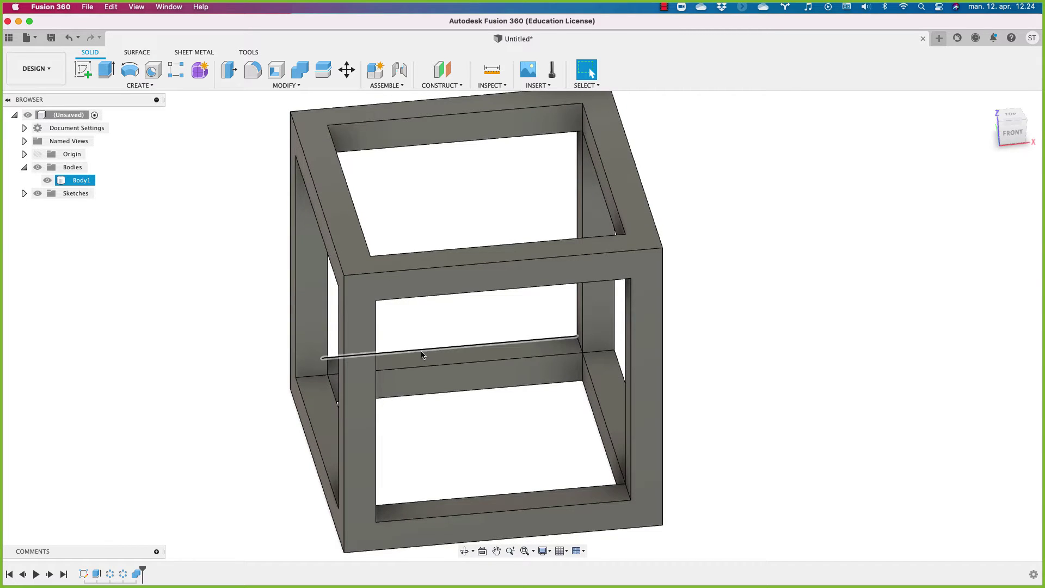
Reopen the first sketch with the four post squares to review its geometry, and close it
right_click(82, 570)
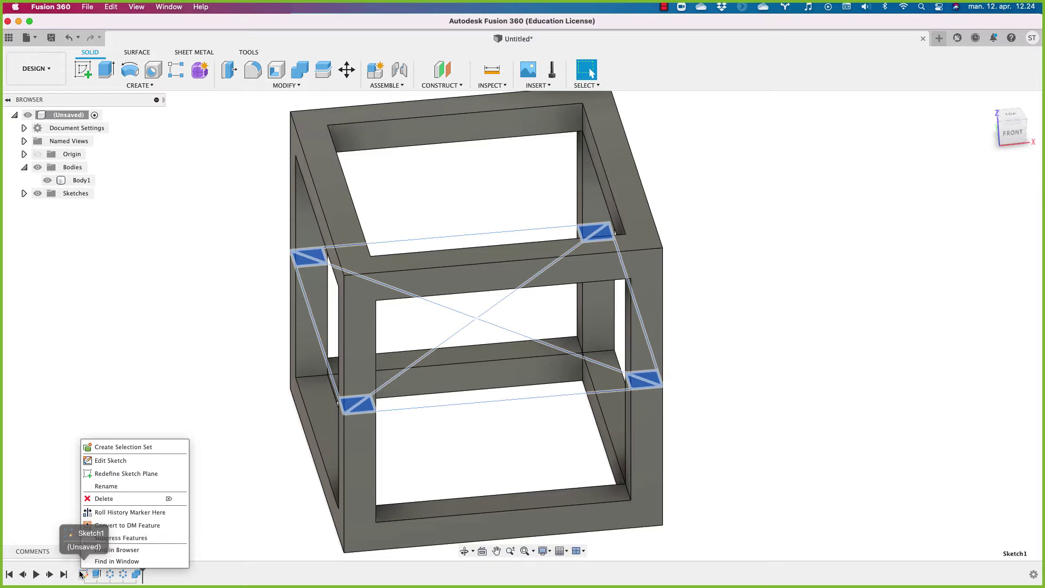
left_click(109, 461)
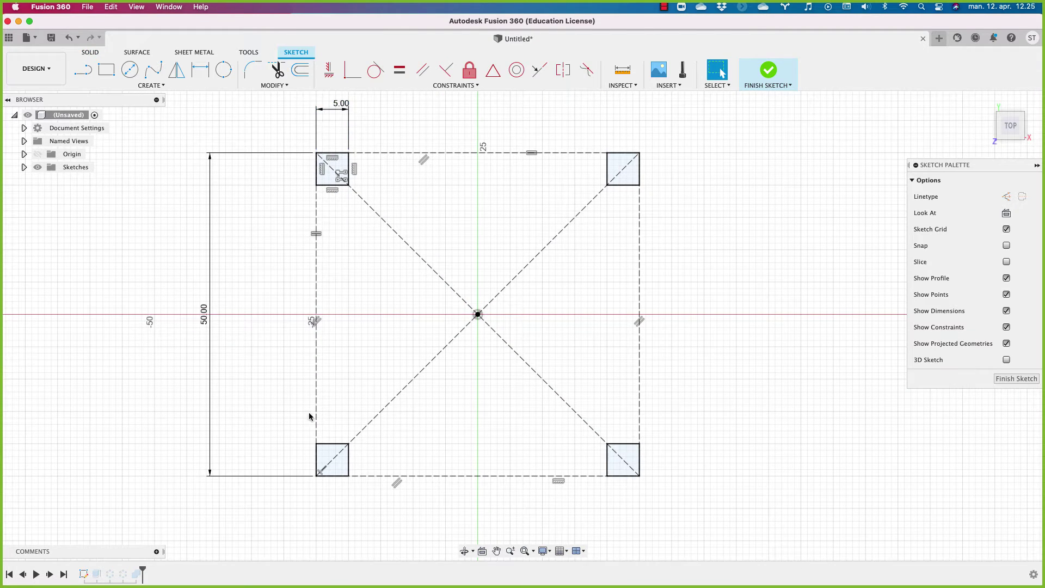
left_click(768, 71)
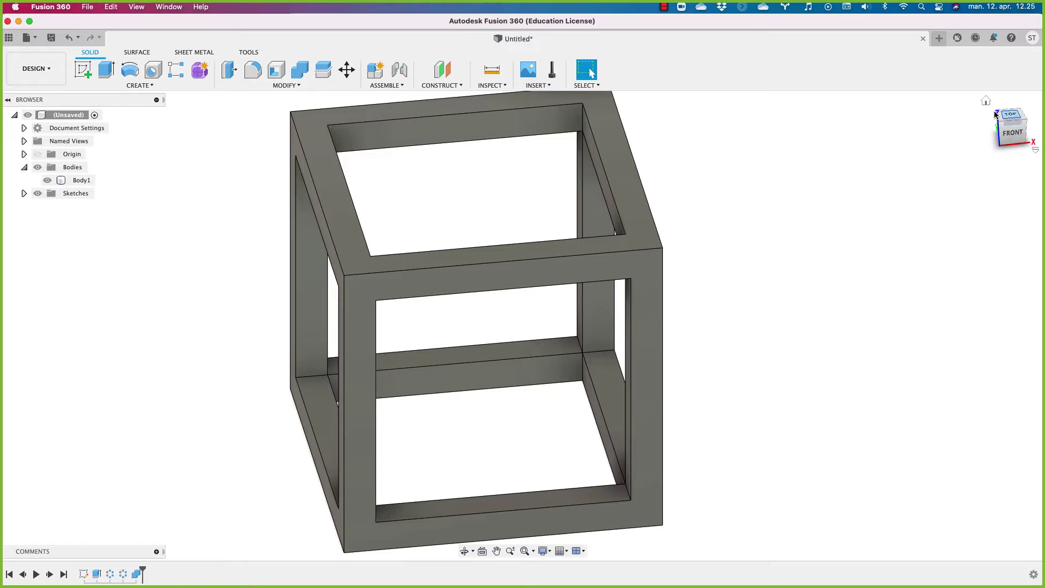
Create a sketch on the XZ origin plane and draw a circle about 47 mm in diameter centred on the origin
left_click(83, 70)
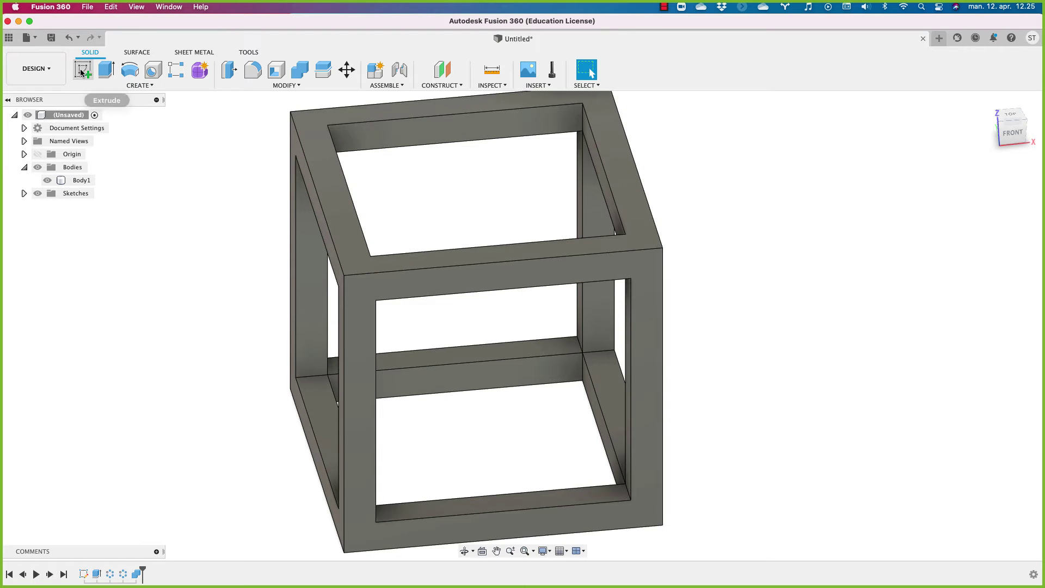
left_click(512, 296)
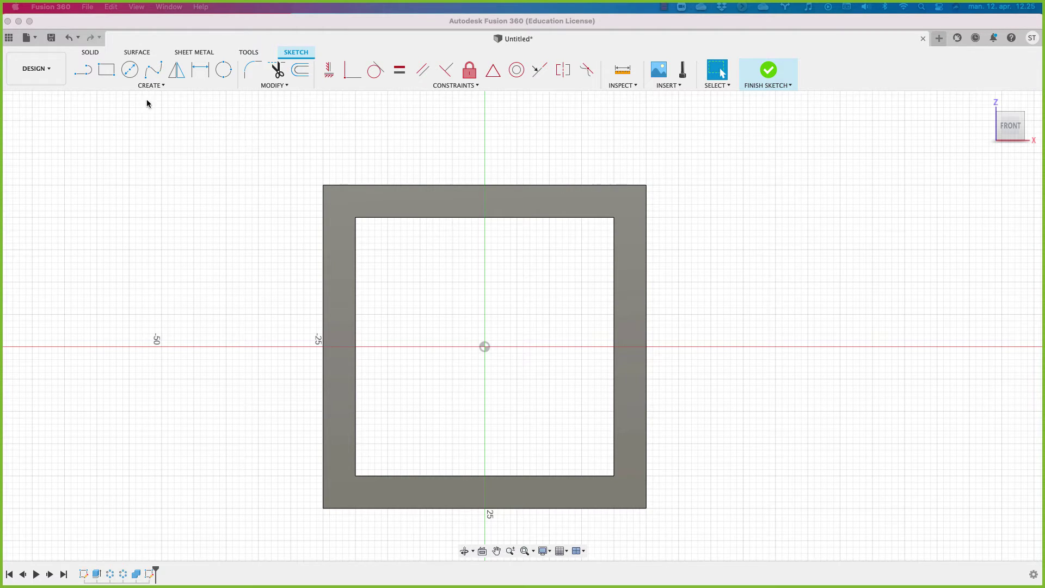
left_click(124, 72)
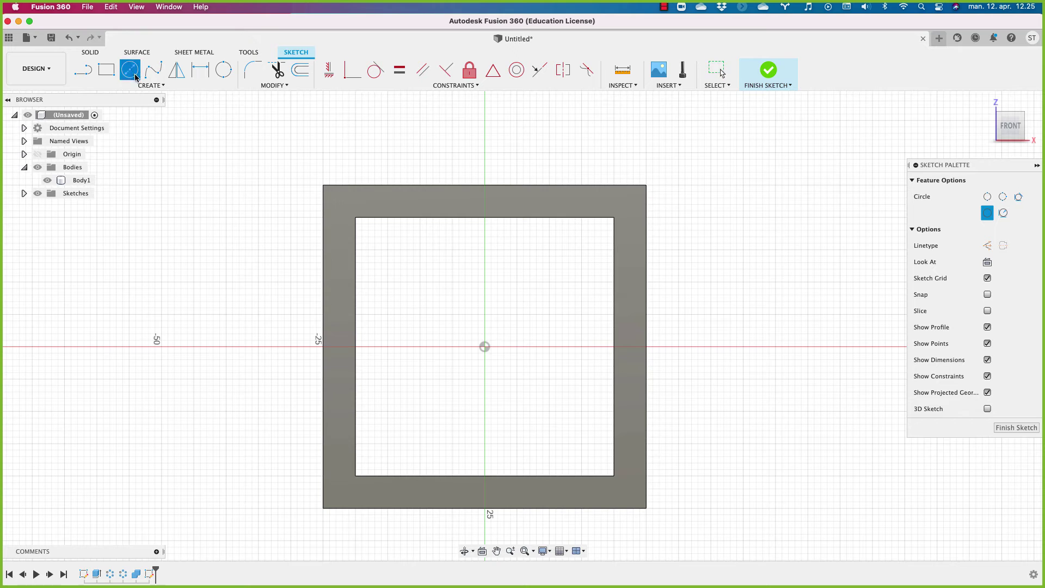
left_click(484, 347)
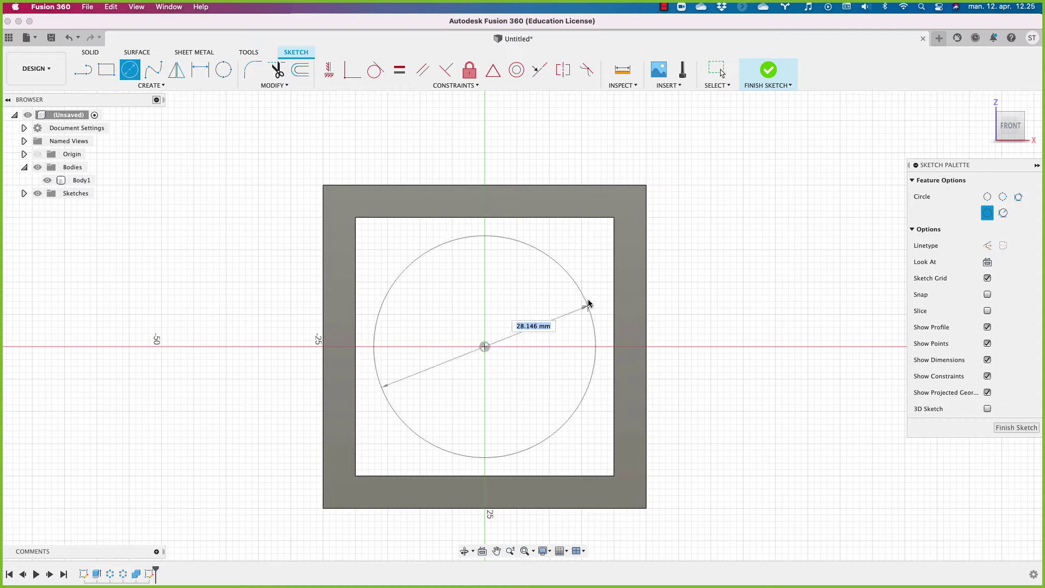
left_click(486, 195)
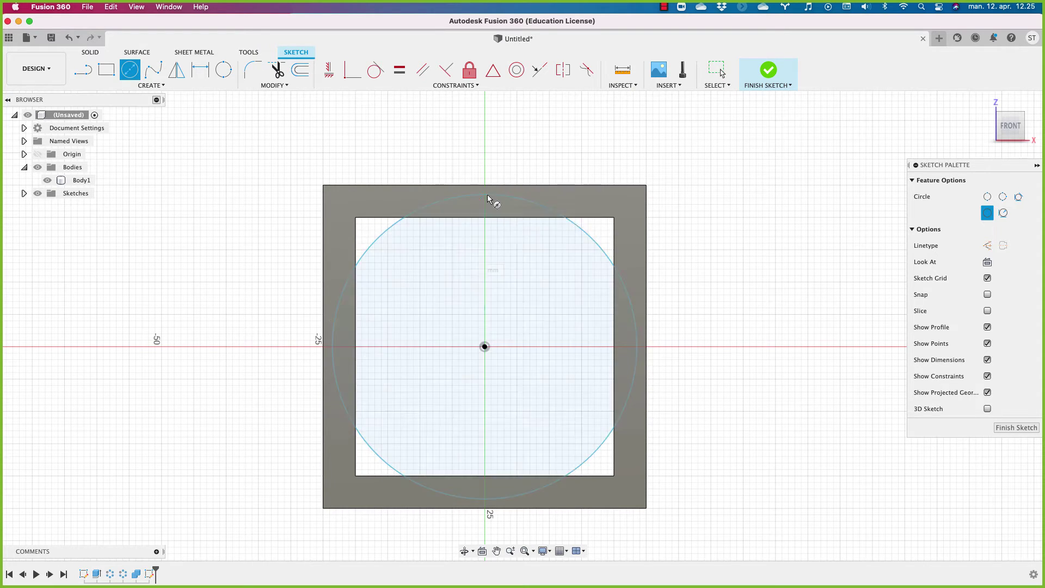
key("Escape")
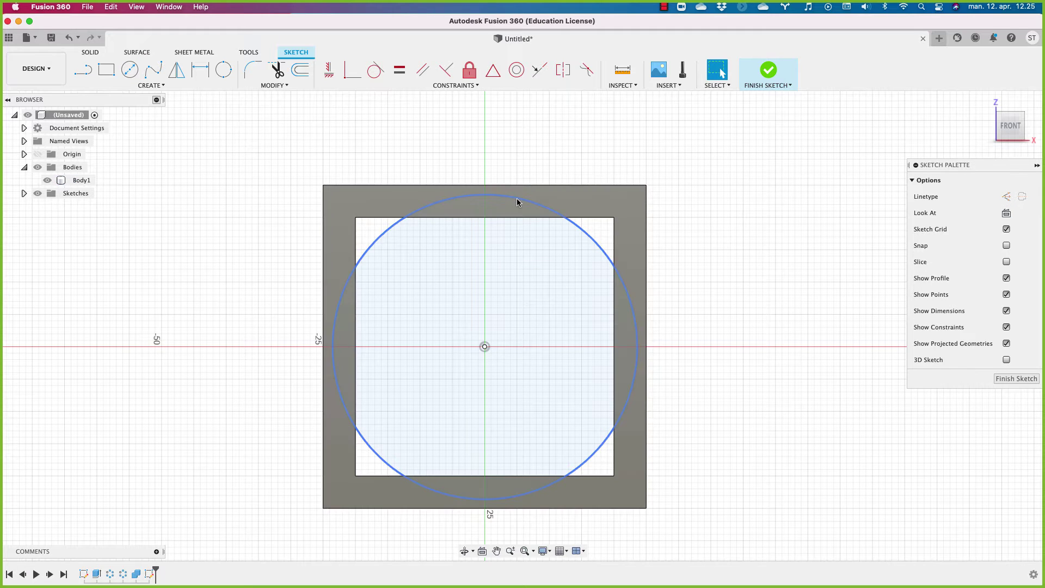
Constrain the circle tangent to the frame's upper outer edge
left_click(518, 205)
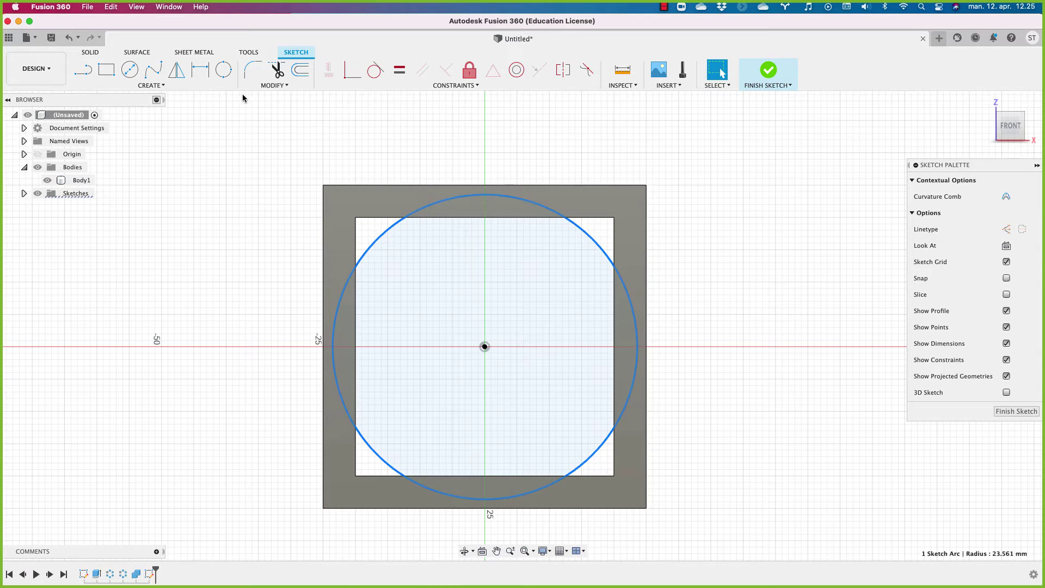
left_click(375, 70)
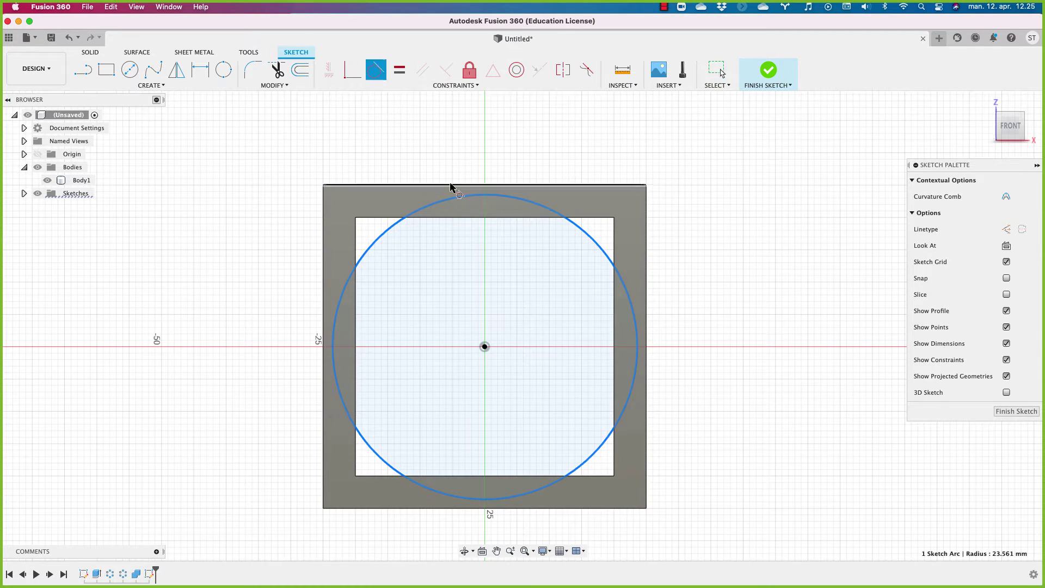
left_click(506, 186)
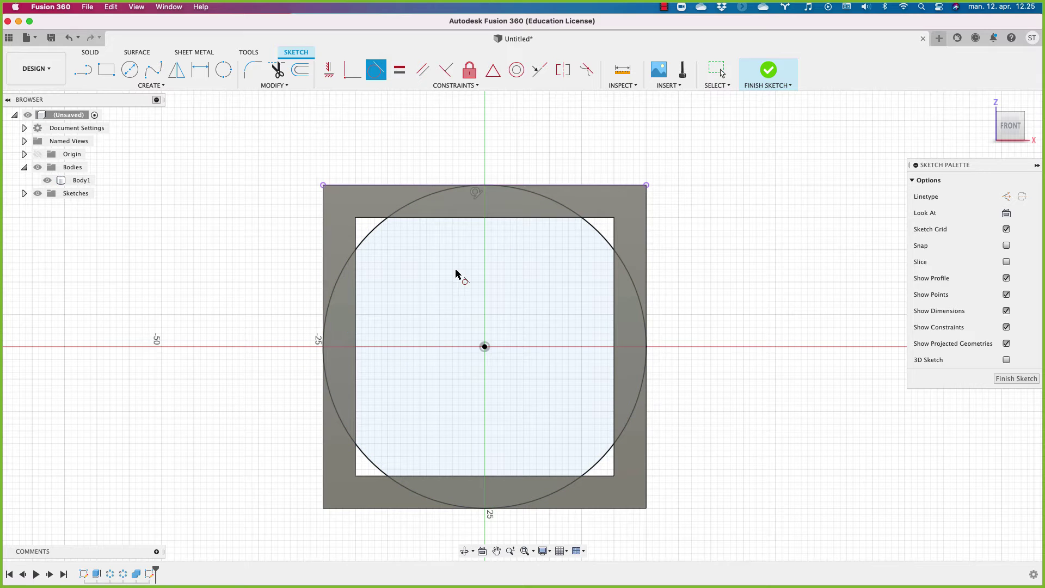
Draw a vertical line across the circle from its highest to its lowest point through the centre, and finish the sketch
left_click(83, 70)
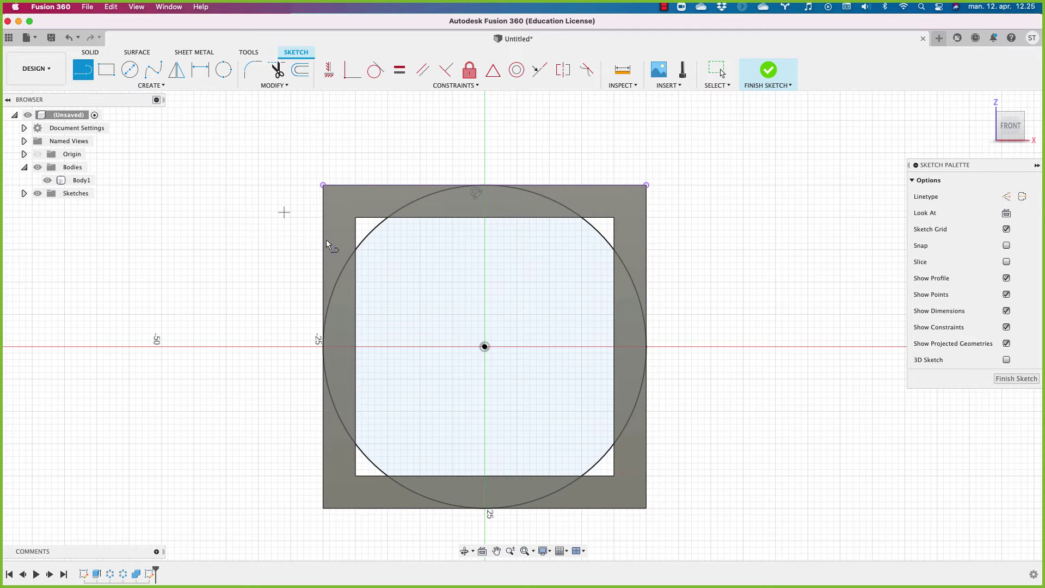
left_click(485, 186)
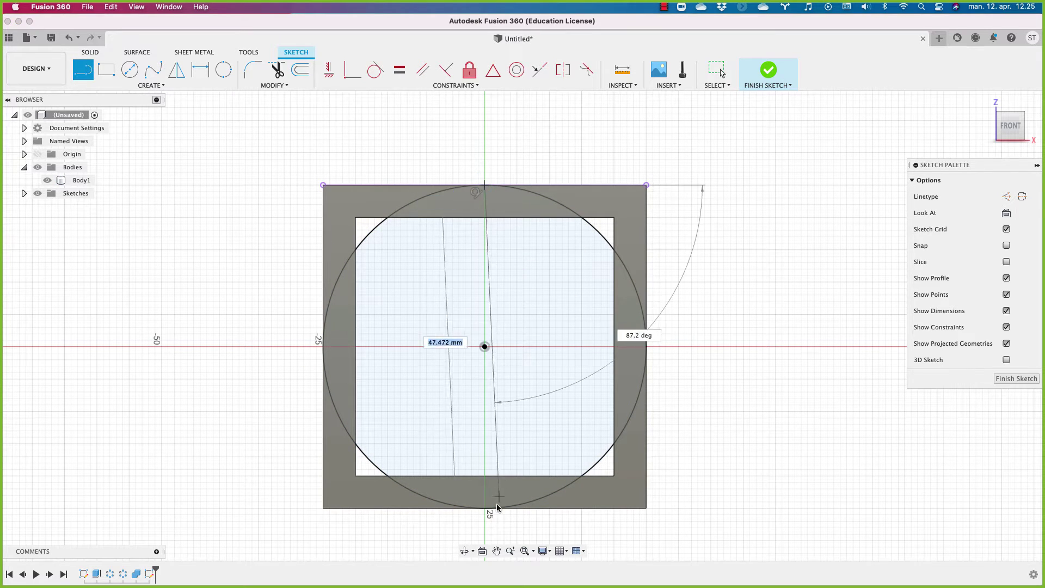
double_click(485, 507)
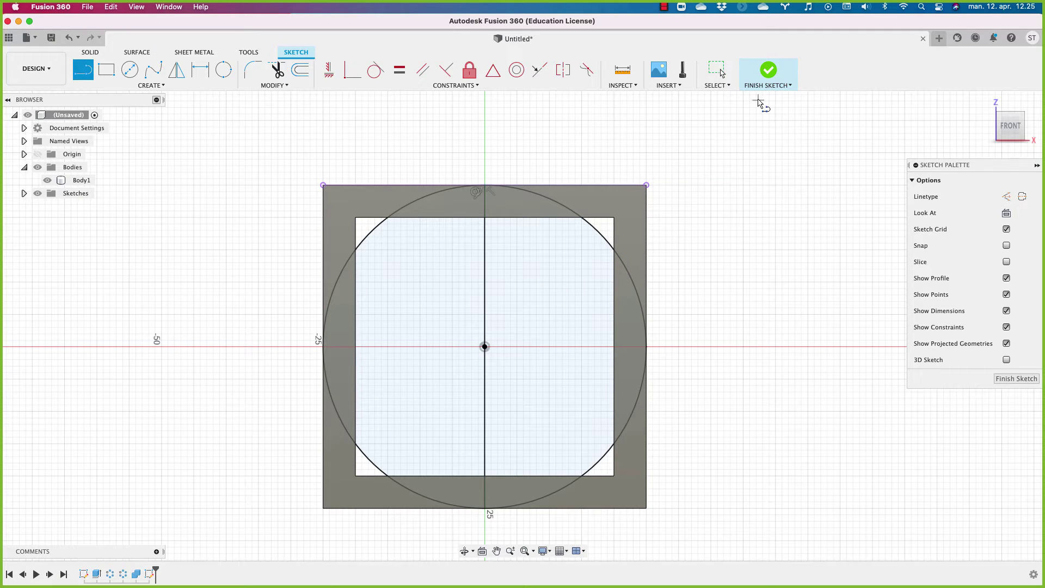
left_click(768, 70)
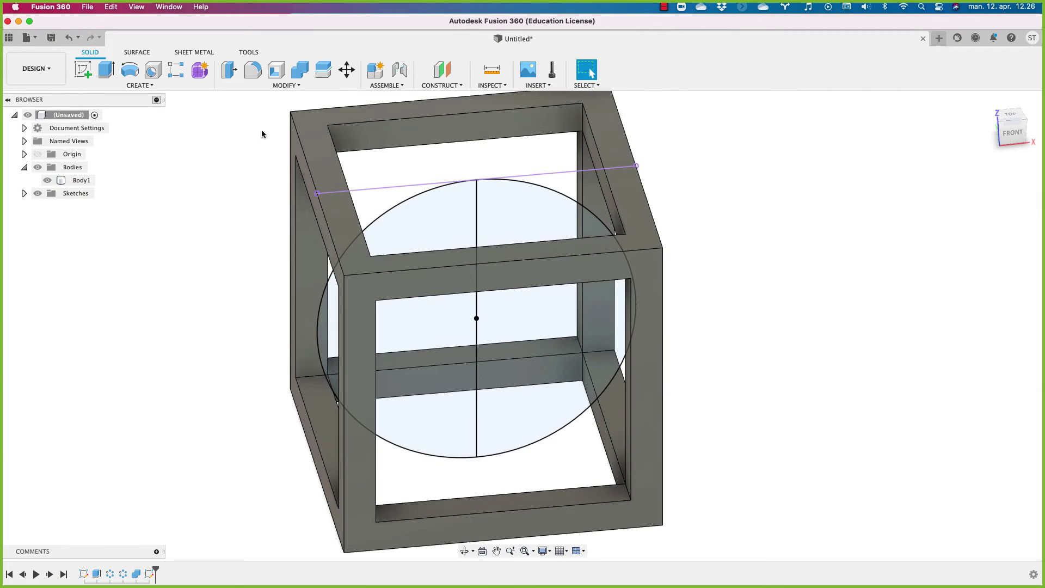
Revolve the left half-circle profile 360 degrees around the vertical centre line as a new body
left_click(125, 73)
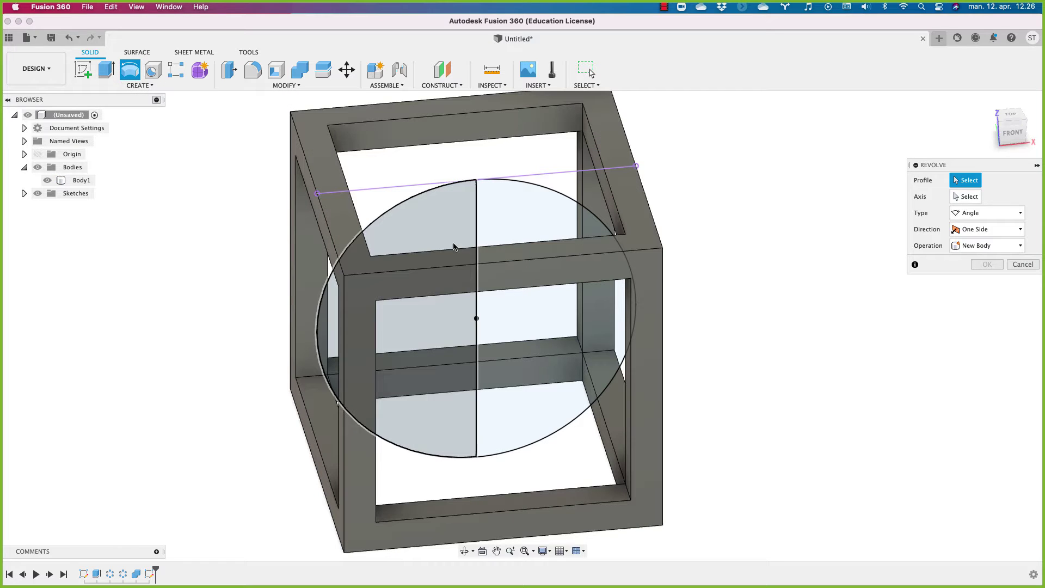
left_click(428, 220)
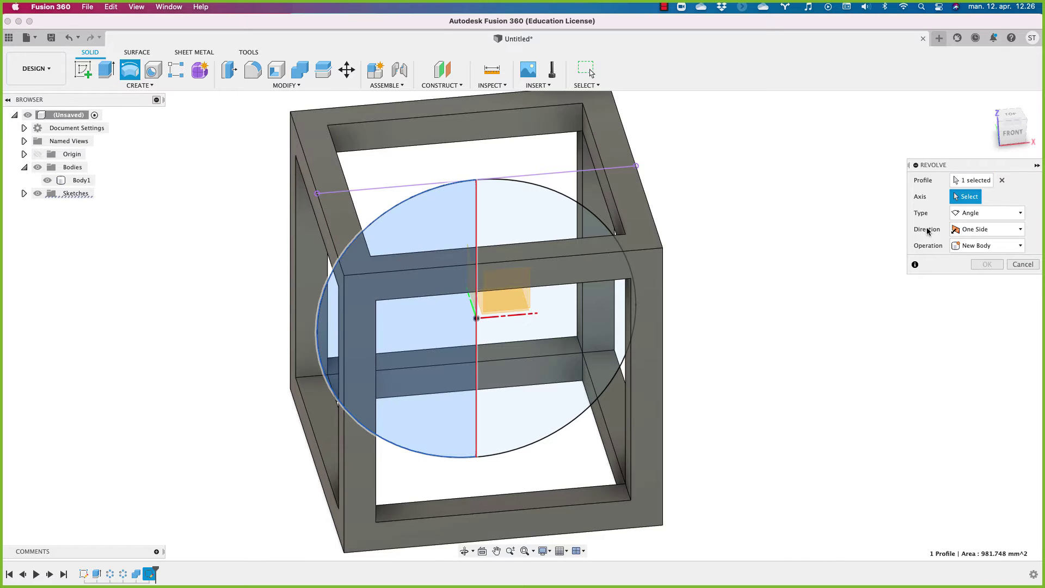
left_click(477, 217)
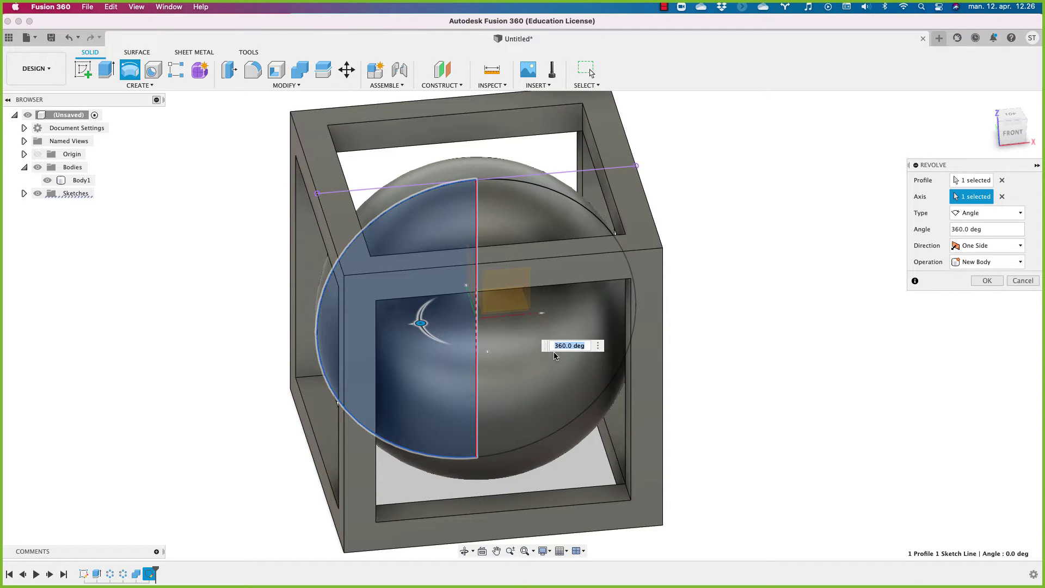
type("180")
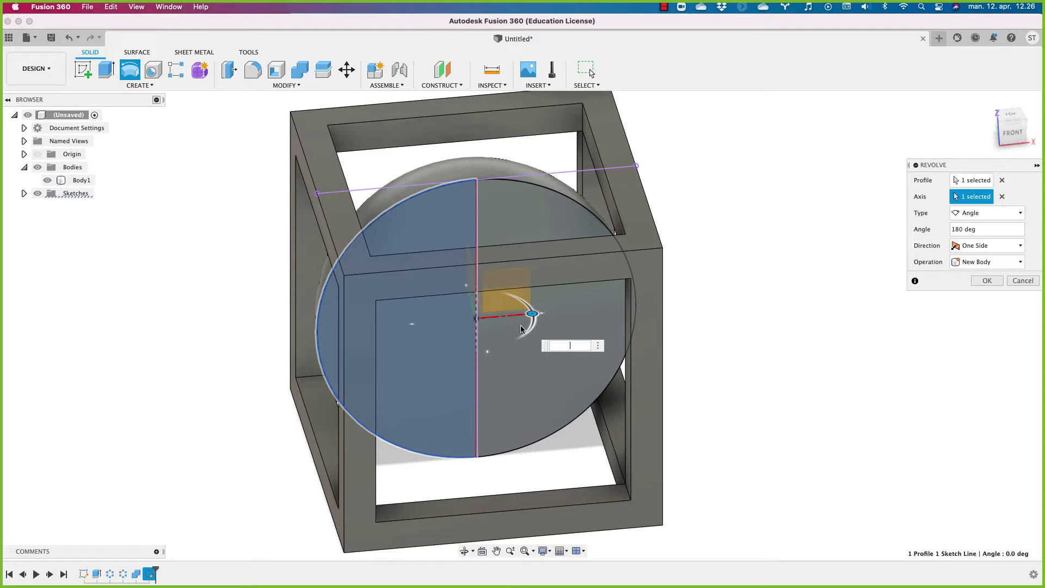
type("360")
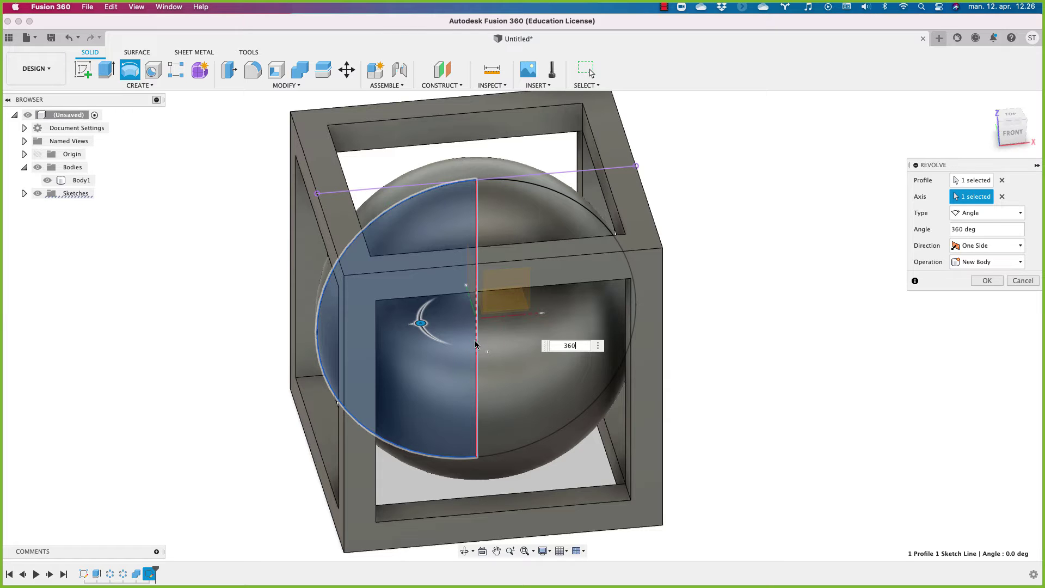
left_click(987, 280)
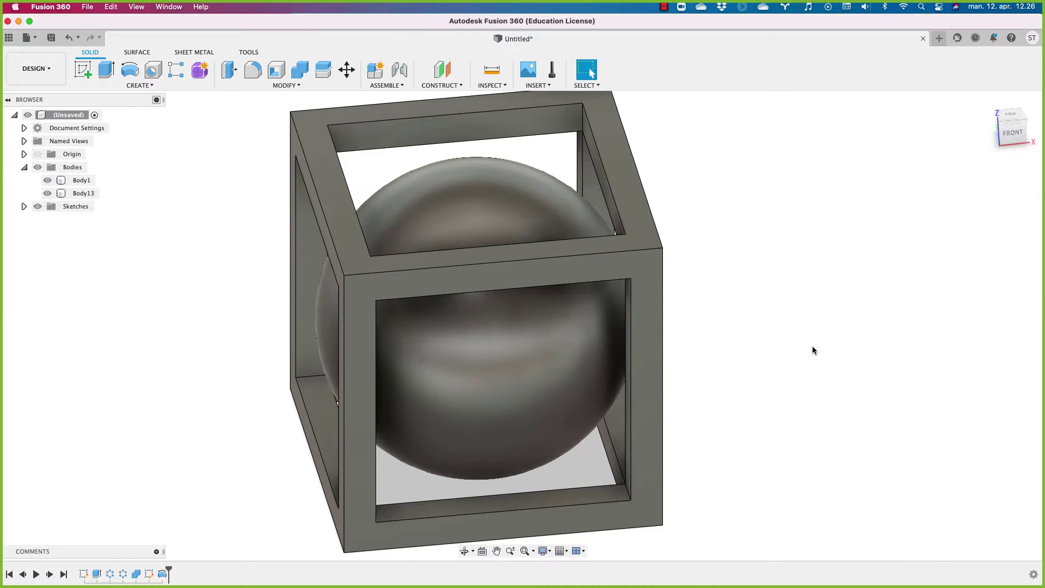
Sketch a rectangle about 13 by 5 mm on the frame's top face, spanning the rear bar's width near its middle
middle_click_drag(703, 406, 684, 417, "shift")
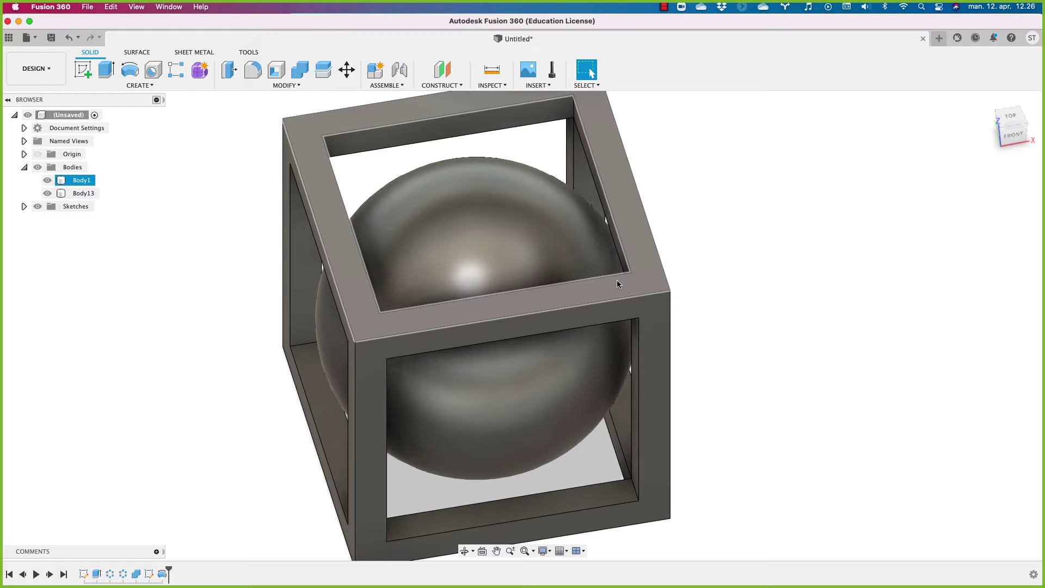
left_click(656, 277)
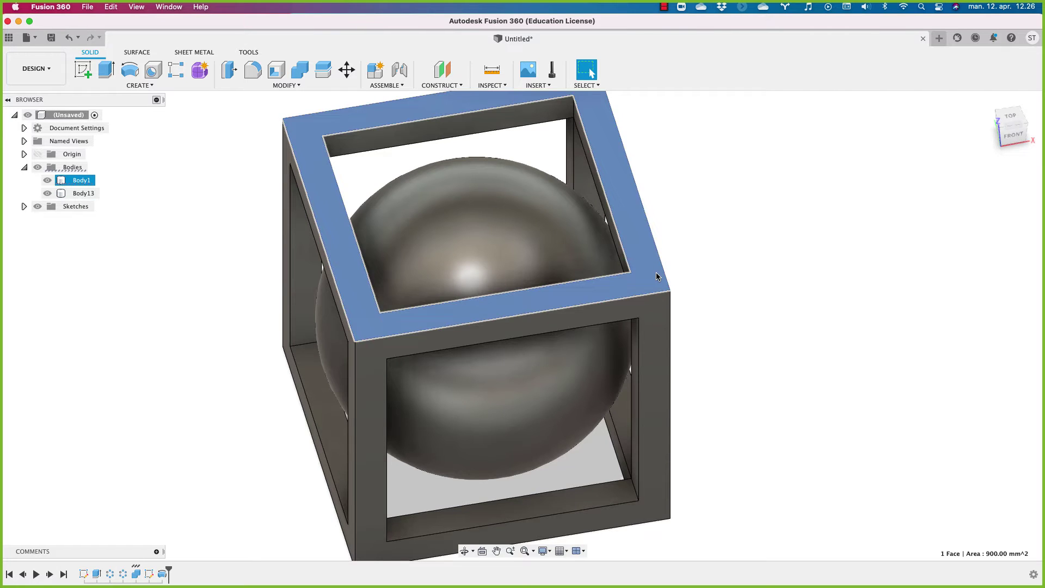
left_click(81, 71)
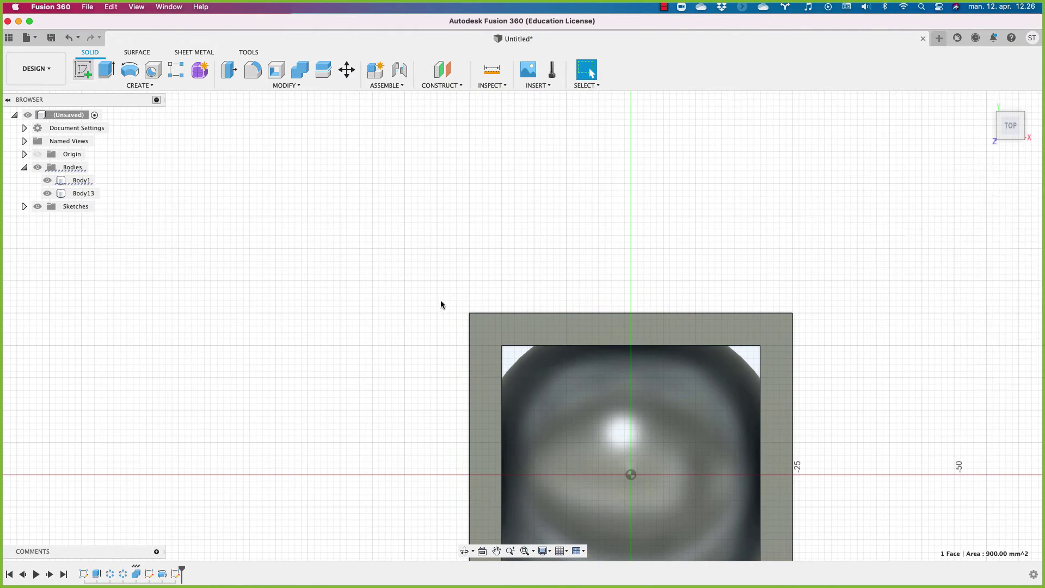
left_click(106, 70)
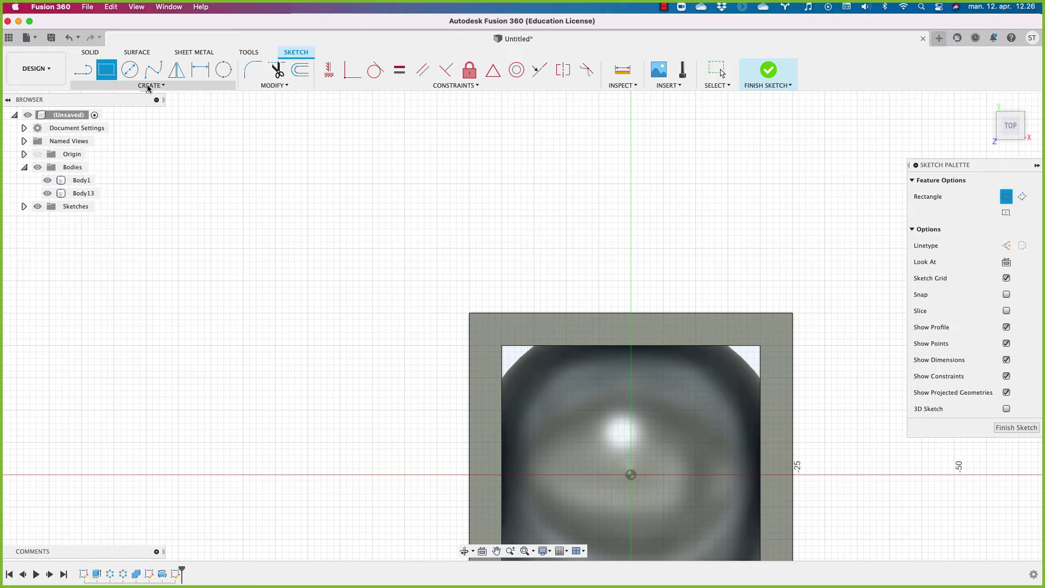
left_click(608, 313)
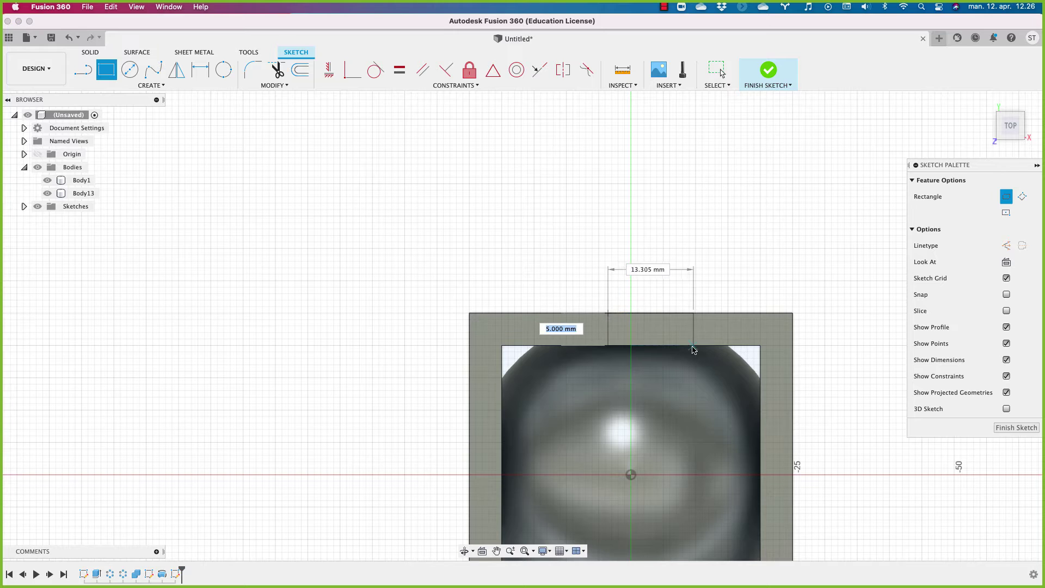
left_click(690, 345)
left_click(1014, 427)
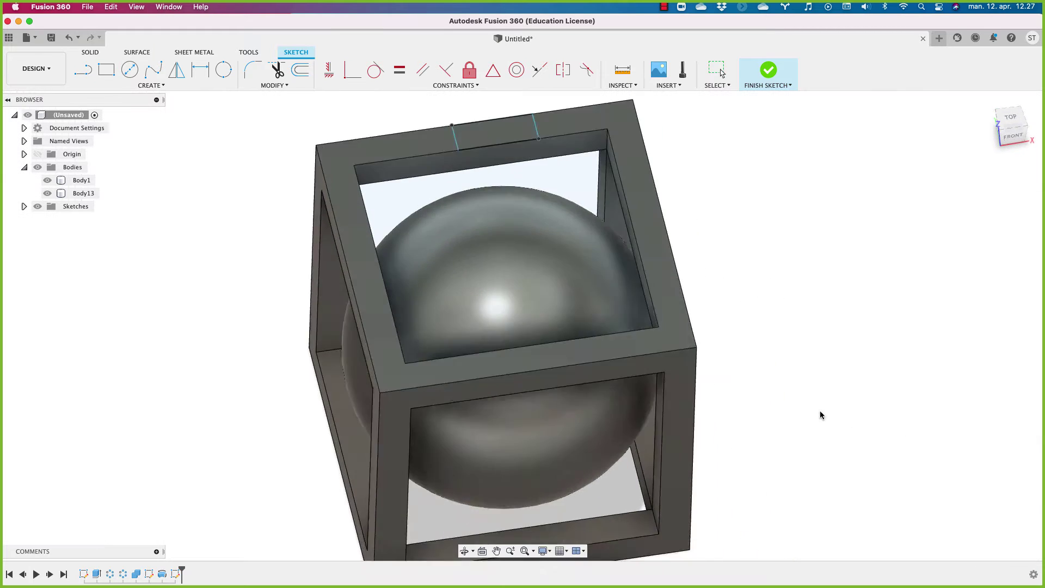
Extrude the rectangle -2 mm as a cut to notch the rear top bar
key("e")
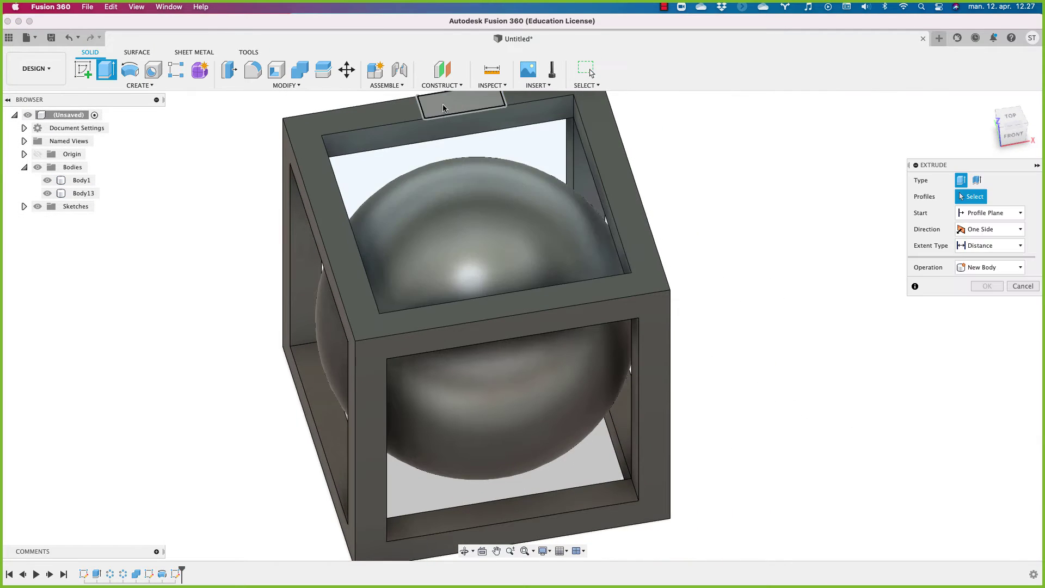
left_click(461, 103)
left_click_drag(461, 97, 461, 117)
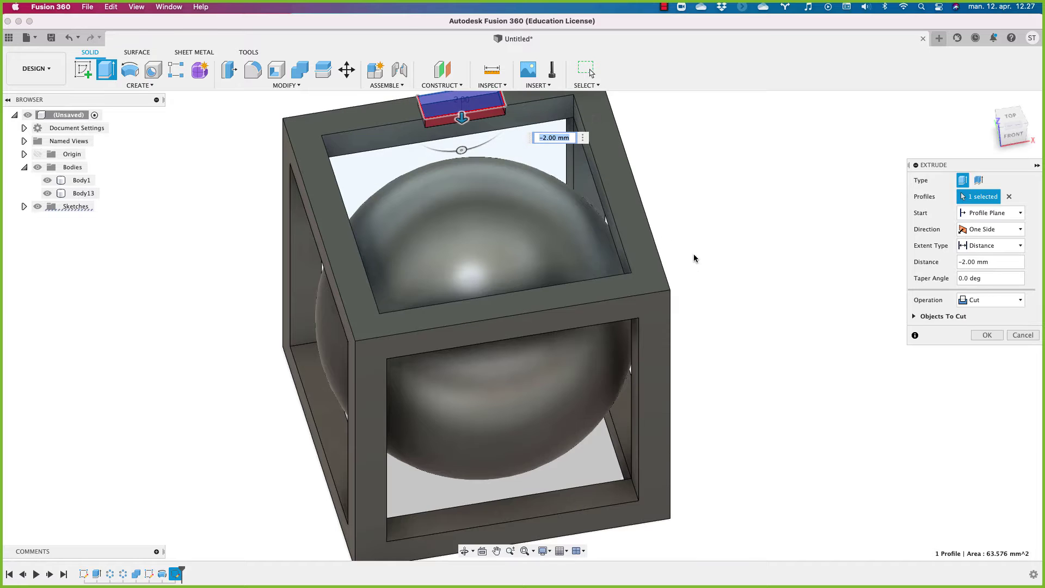
left_click(985, 335)
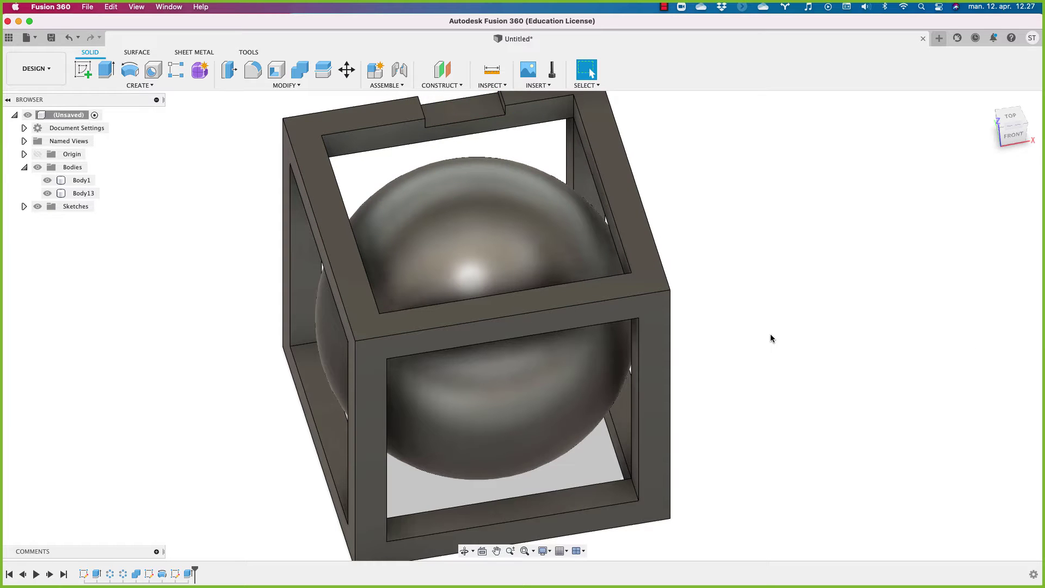
Mirror the notch cut as a feature across the horizontal origin plane onto the frame's lower rear bar
middle_click_drag(744, 306, 373, 410)
left_click(373, 409)
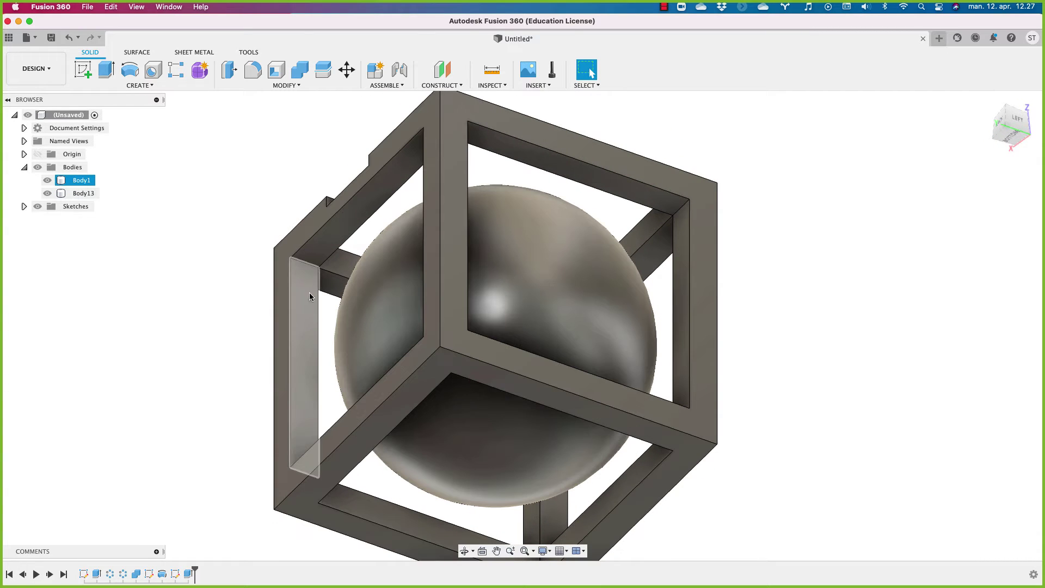
middle_click_drag(288, 290, 285, 318, "shift")
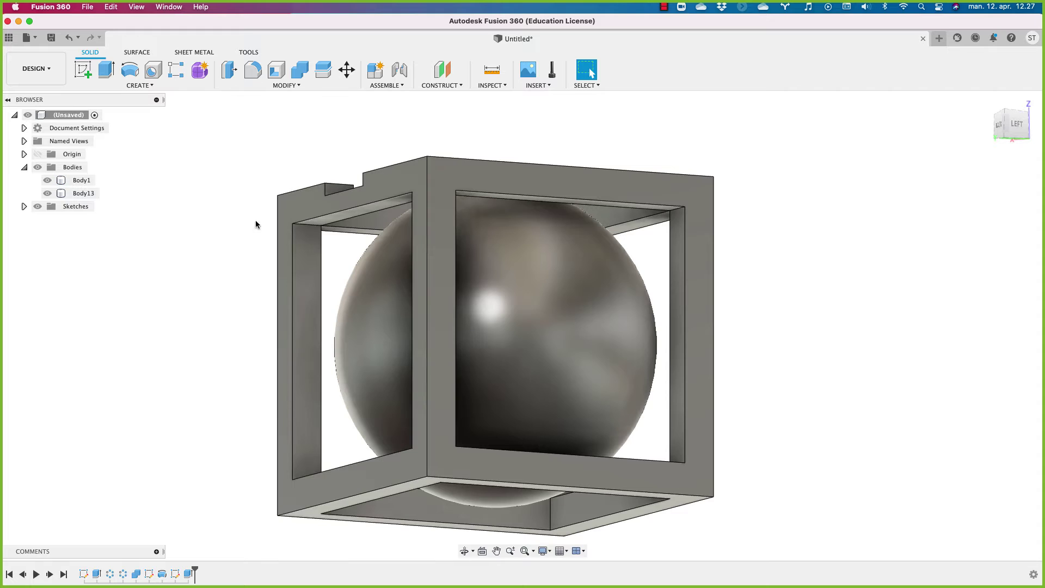
left_click(143, 85)
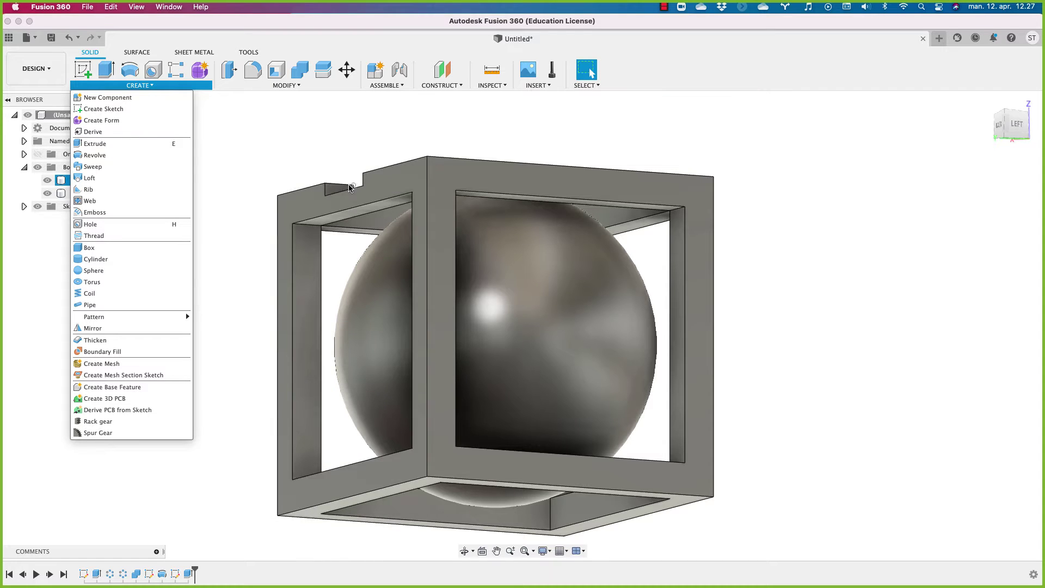
left_click(101, 333)
left_click(992, 181)
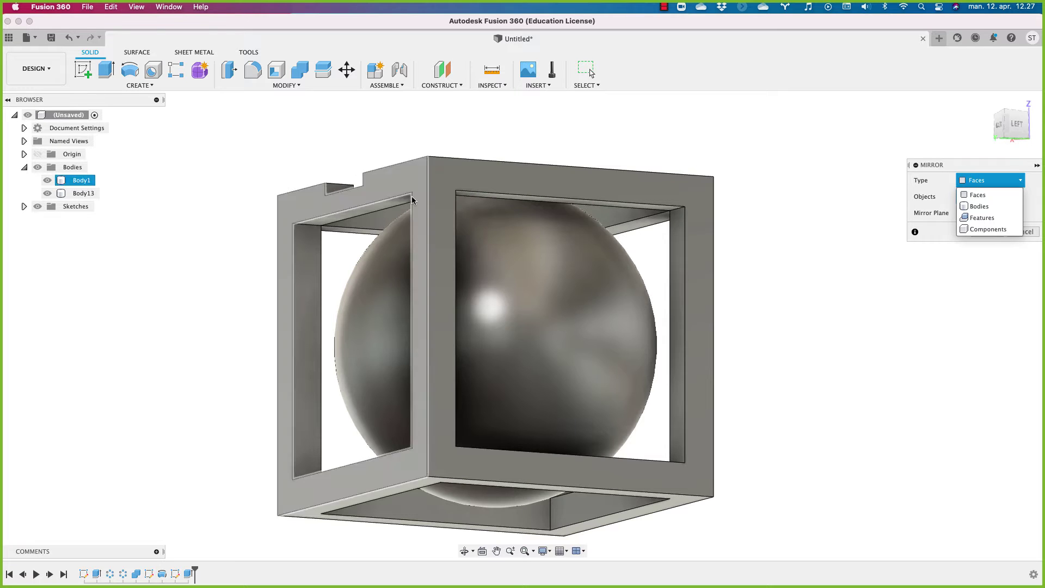
left_click(968, 218)
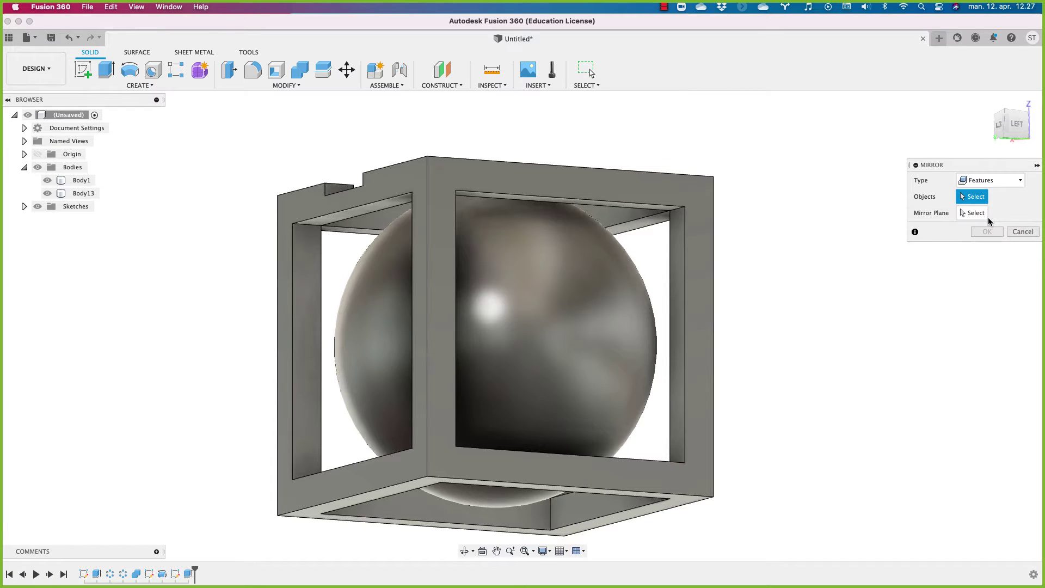
left_click(340, 191)
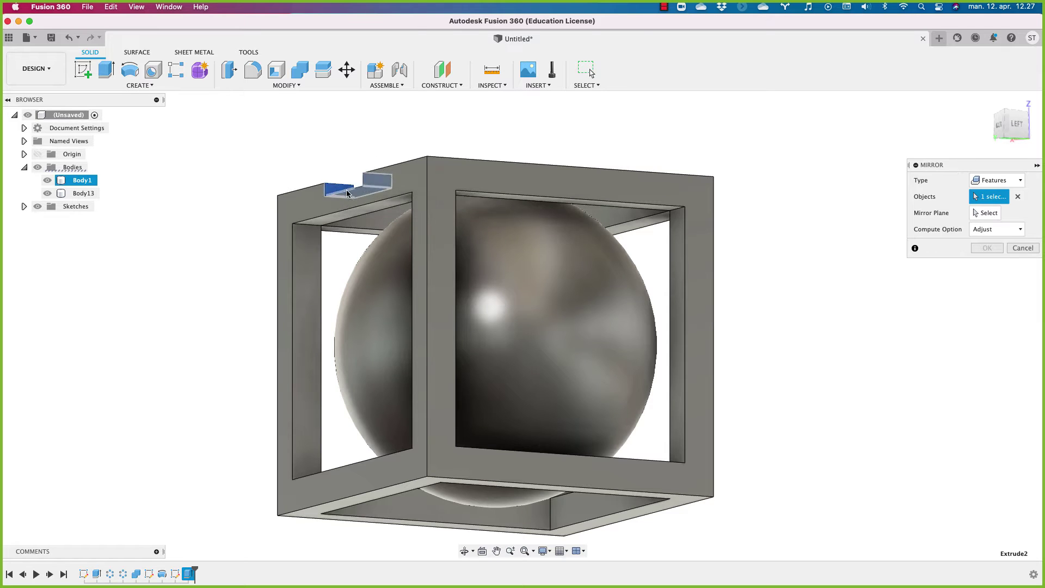
left_click(1018, 196)
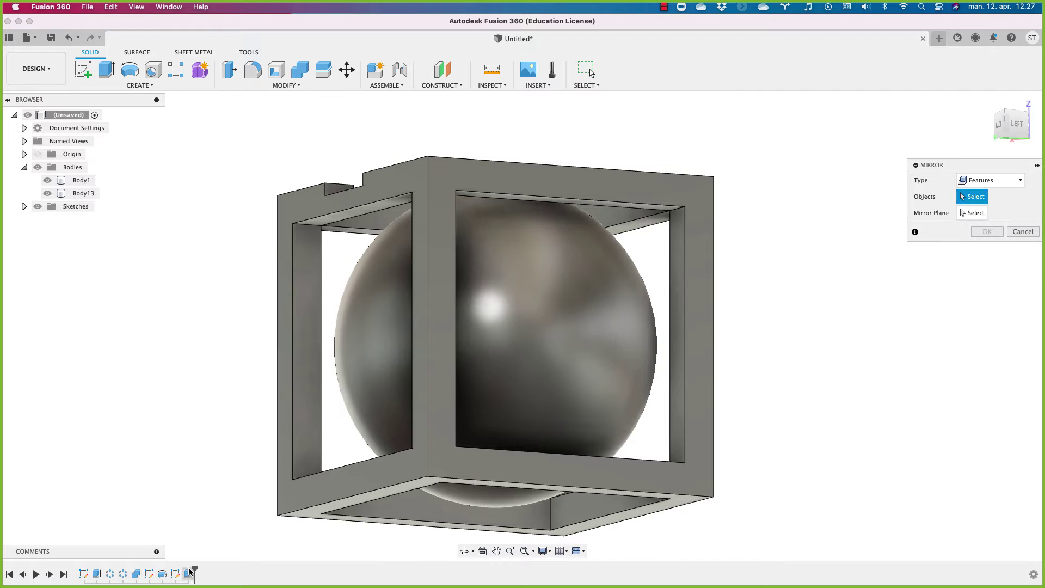
left_click(187, 574)
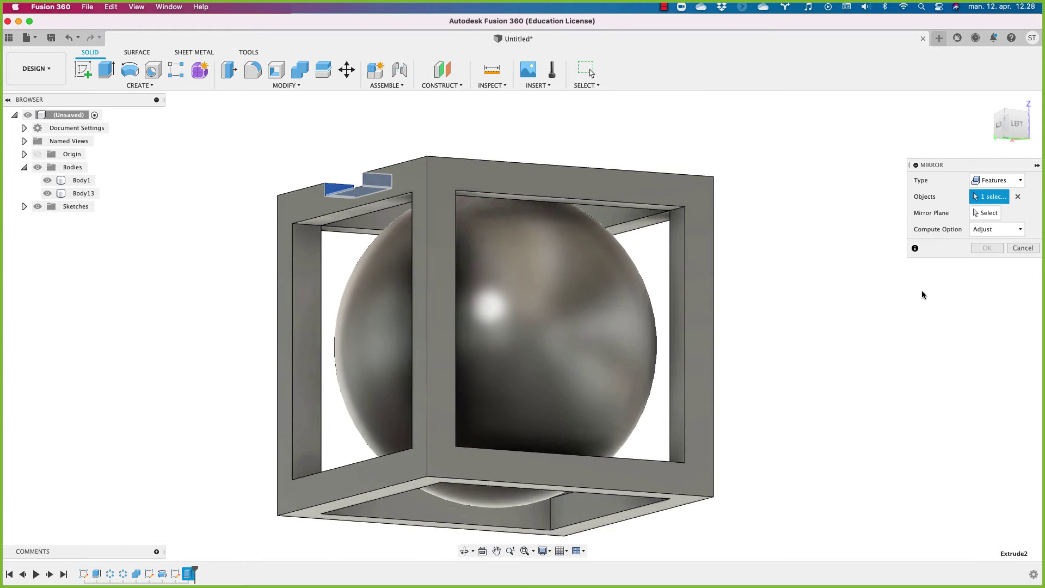
left_click(980, 213)
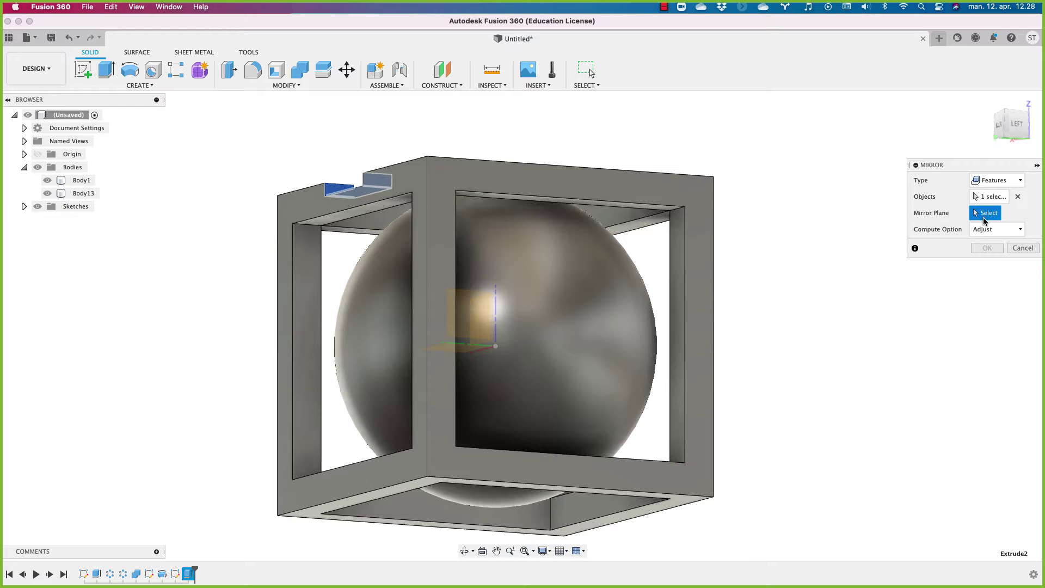
middle_click_drag(558, 348, 601, 366, "shift")
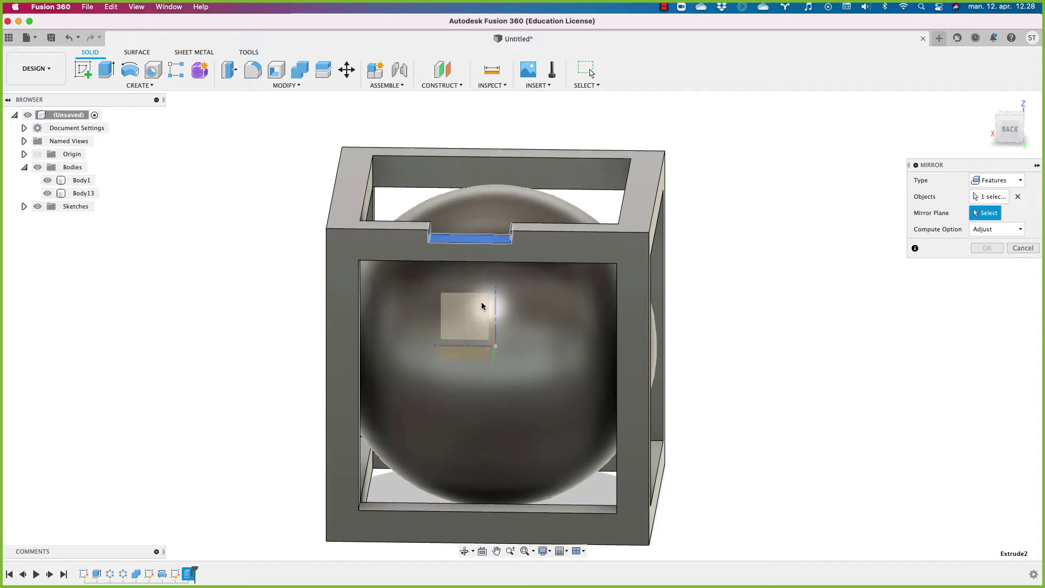
left_click(461, 356)
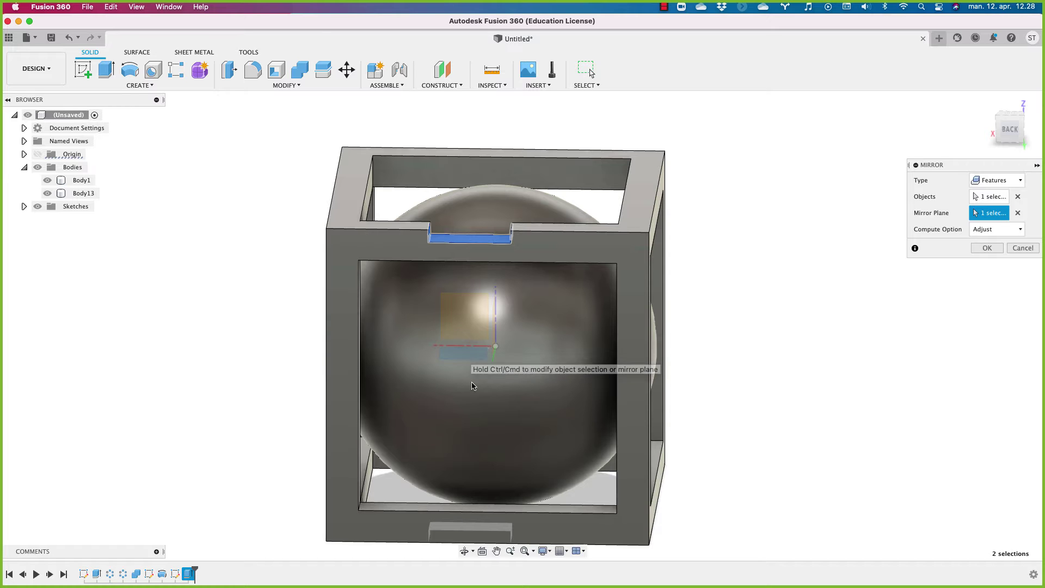
left_click(1003, 249)
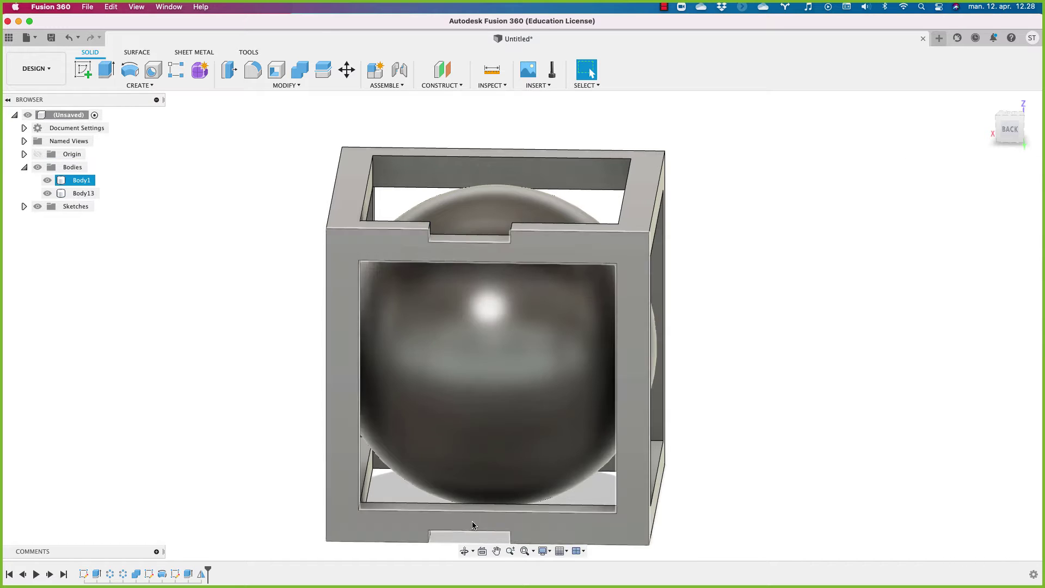
middle_click_drag(712, 494, 716, 449, "shift")
key("F5")
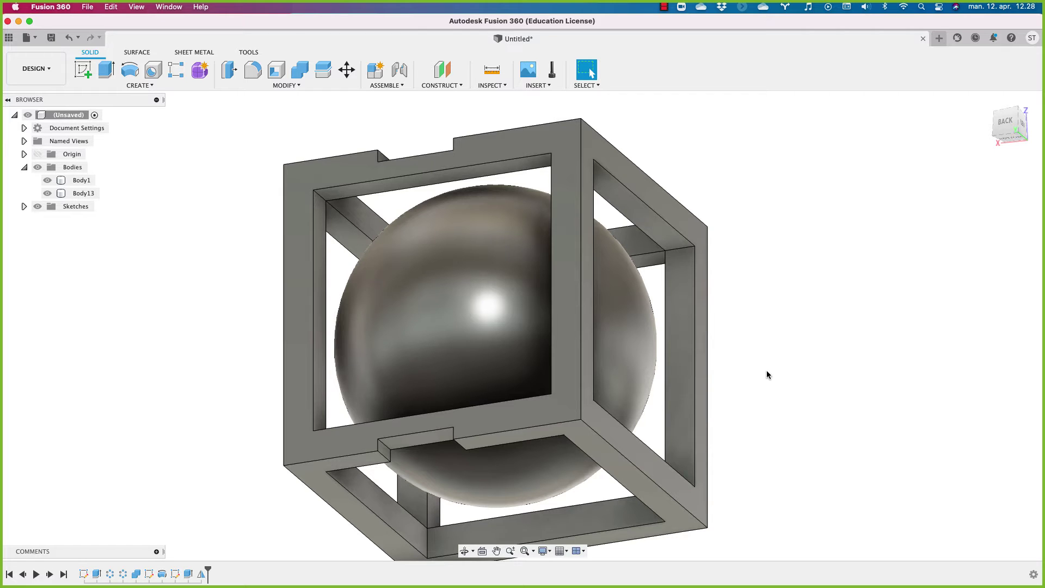
left_click(480, 354)
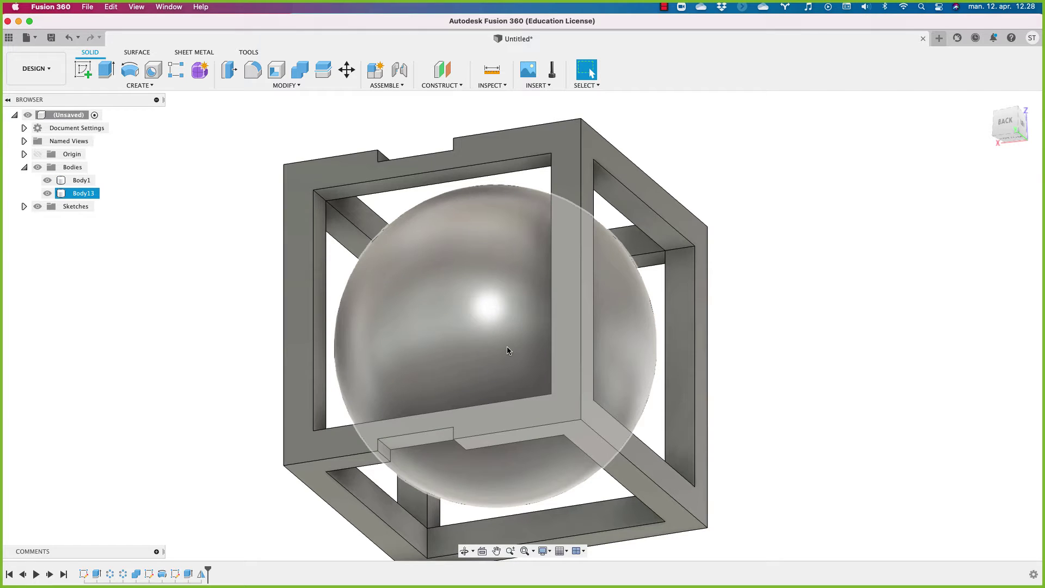
key("Escape")
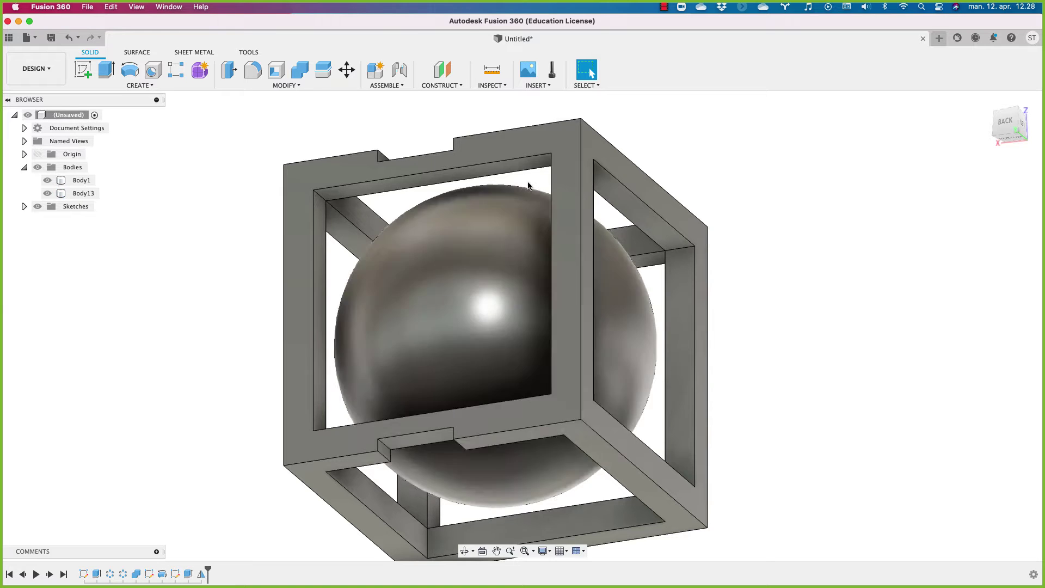
Preview a construction midplane between the frame's top and bottom faces and cancel it
left_click(447, 86)
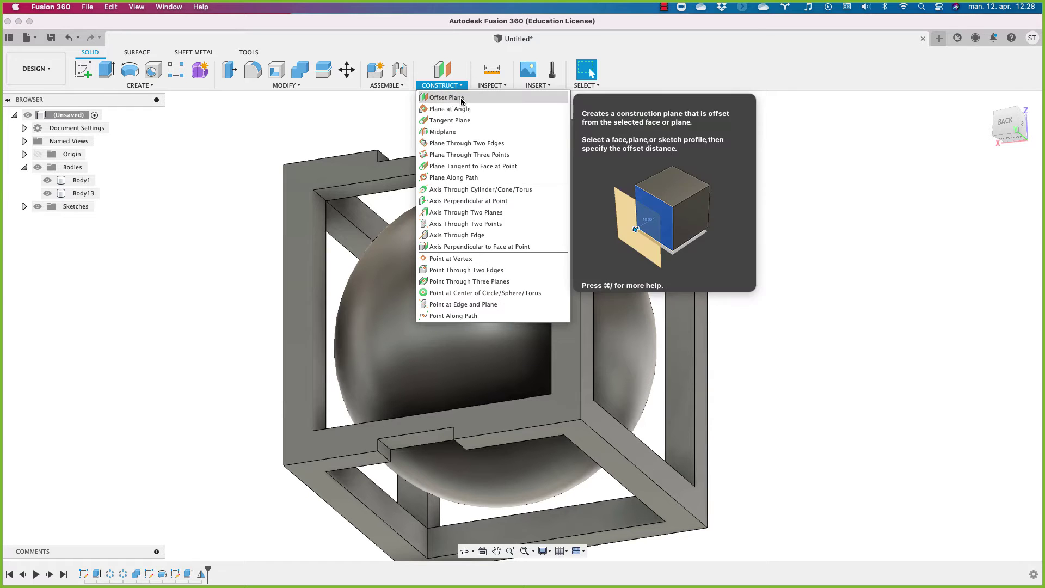
left_click(458, 133)
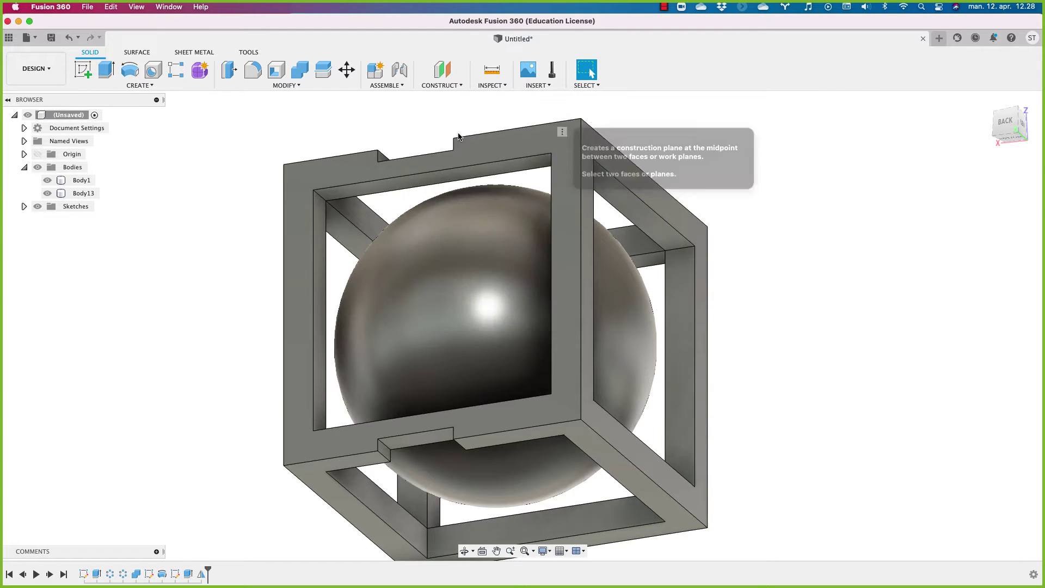
middle_click_drag(702, 152, 708, 210, "shift")
left_click(669, 182)
middle_click_drag(739, 277, 600, 368, "shift")
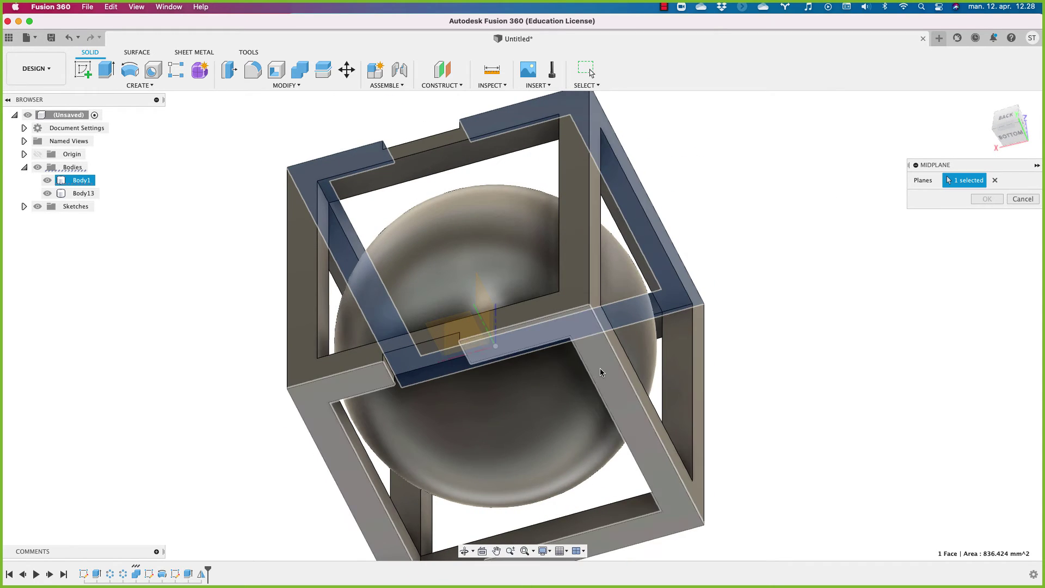
left_click(599, 368)
middle_click_drag(783, 320, 746, 392, "shift")
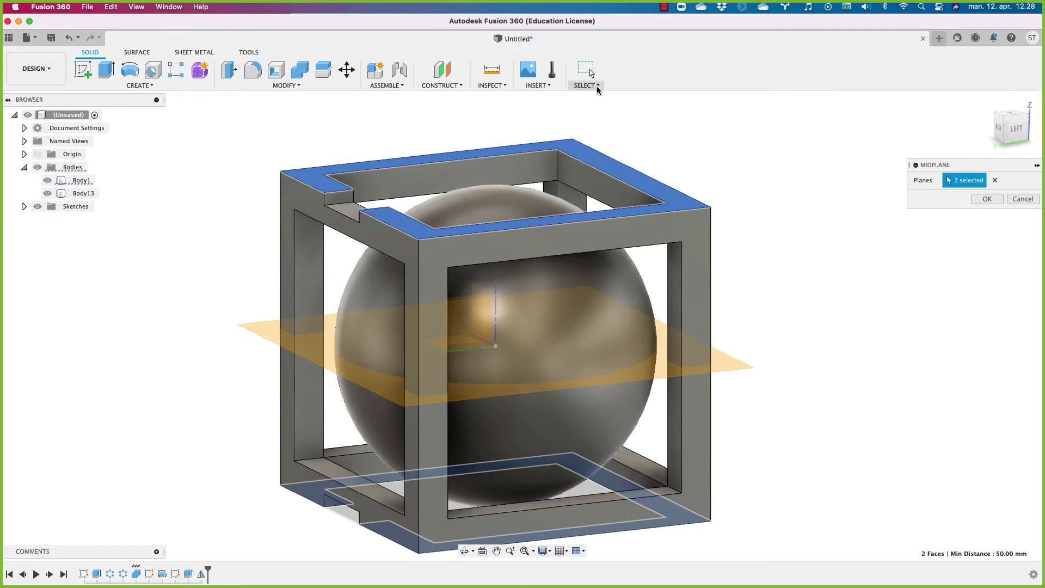
left_click(440, 85)
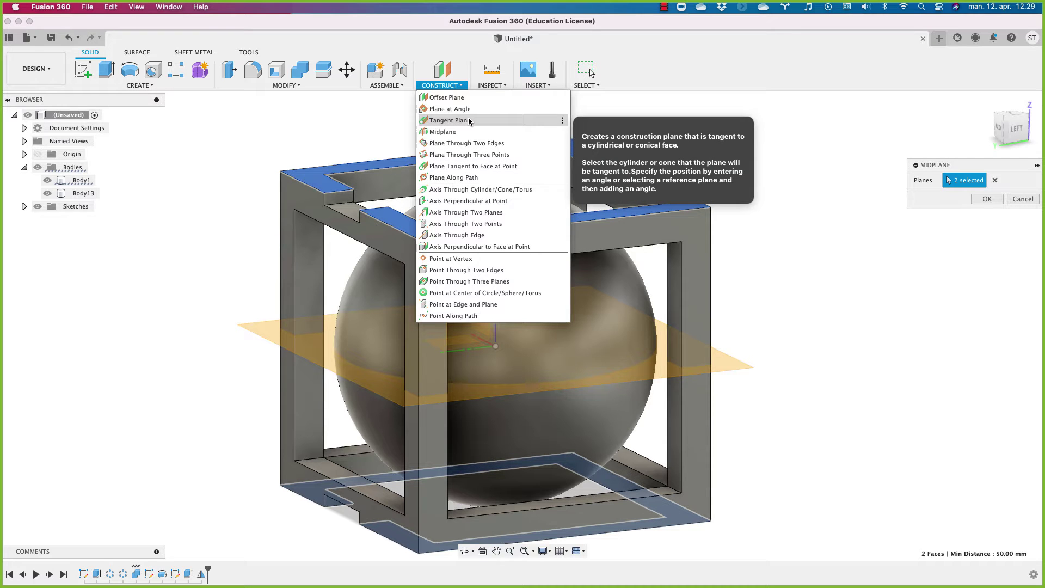
left_click(956, 228)
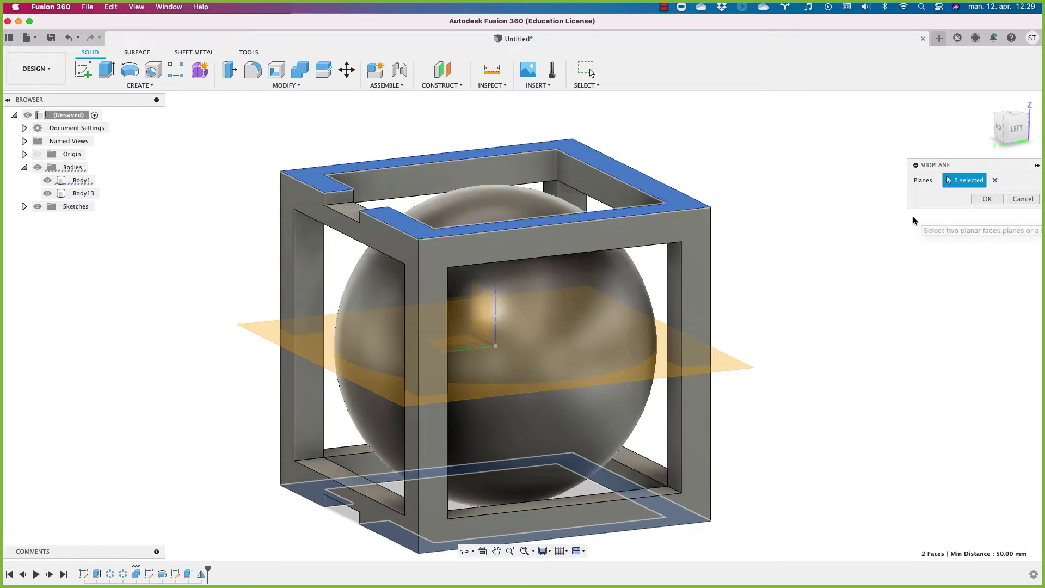
left_click(1021, 199)
left_click(579, 308)
left_click_drag(576, 268, 686, 270)
key("Escape")
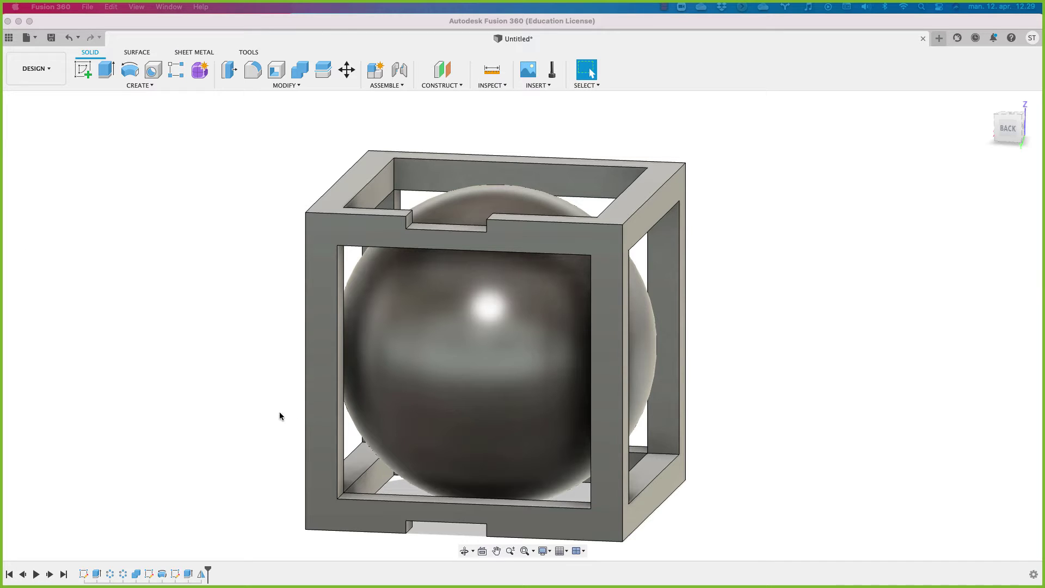
Create a new project named "Projekt til deling" and open it
left_click(8, 38)
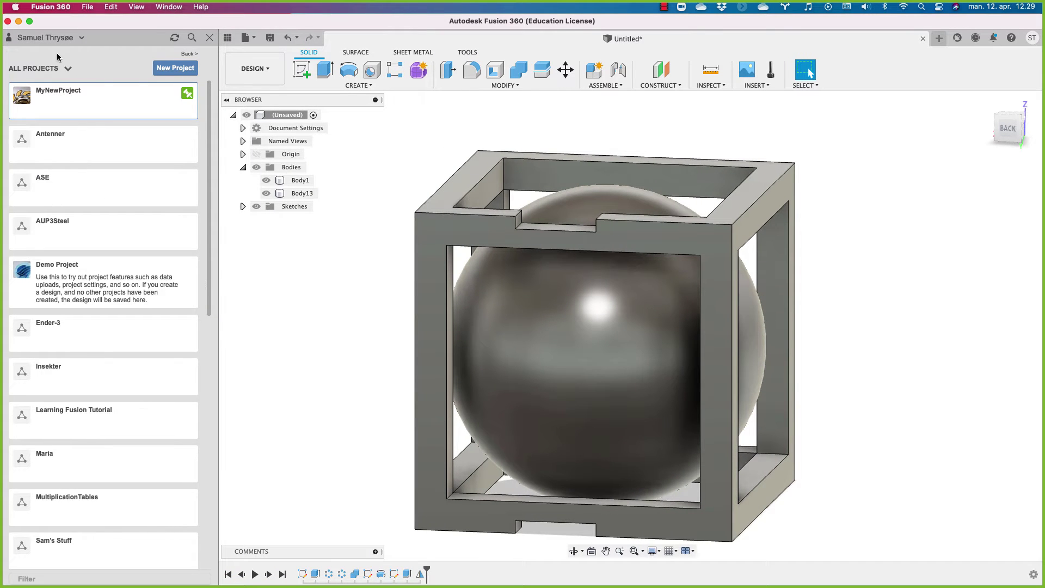
left_click(228, 40)
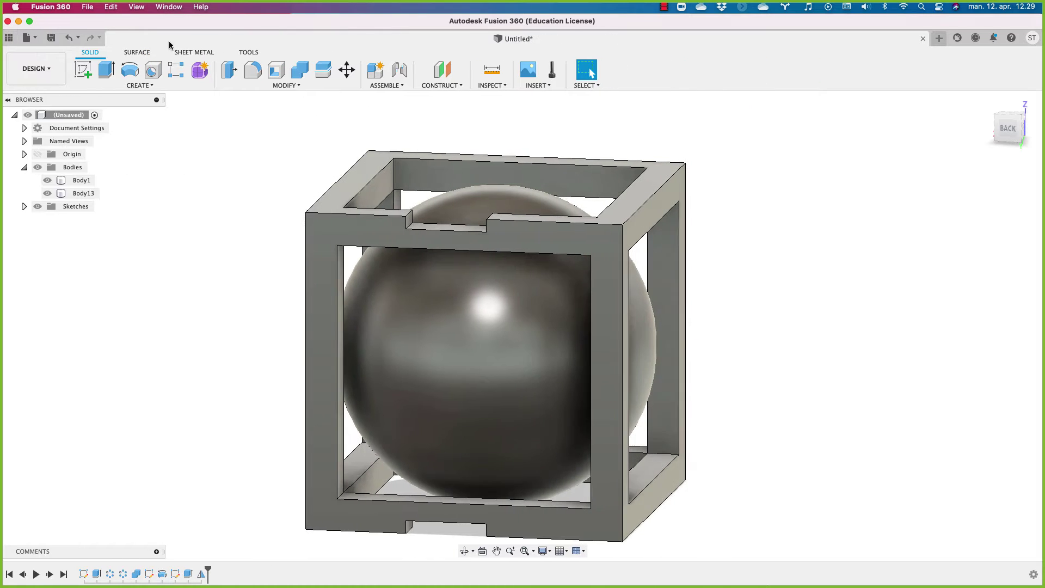
left_click(9, 38)
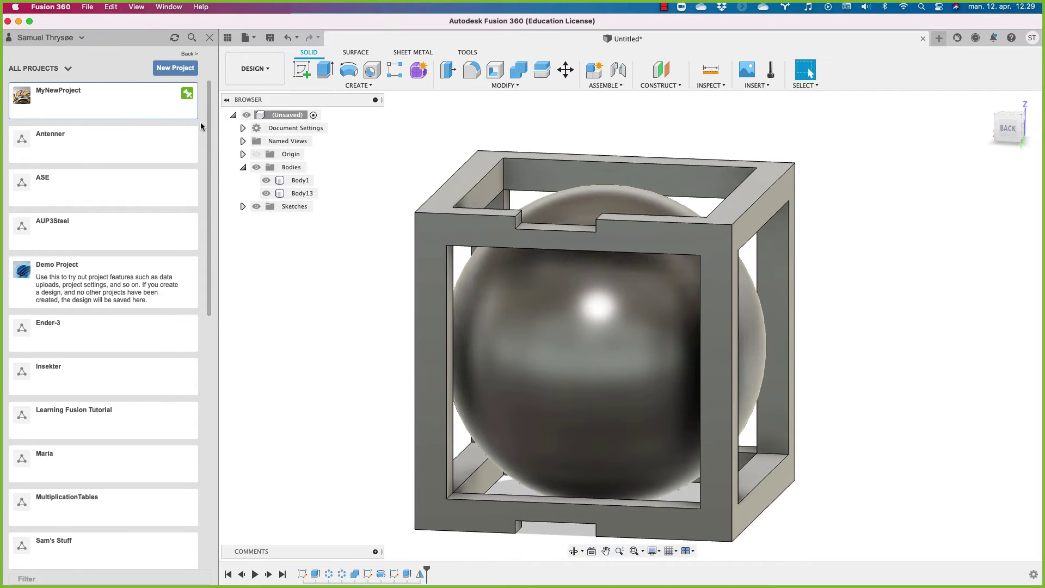
left_click(175, 68)
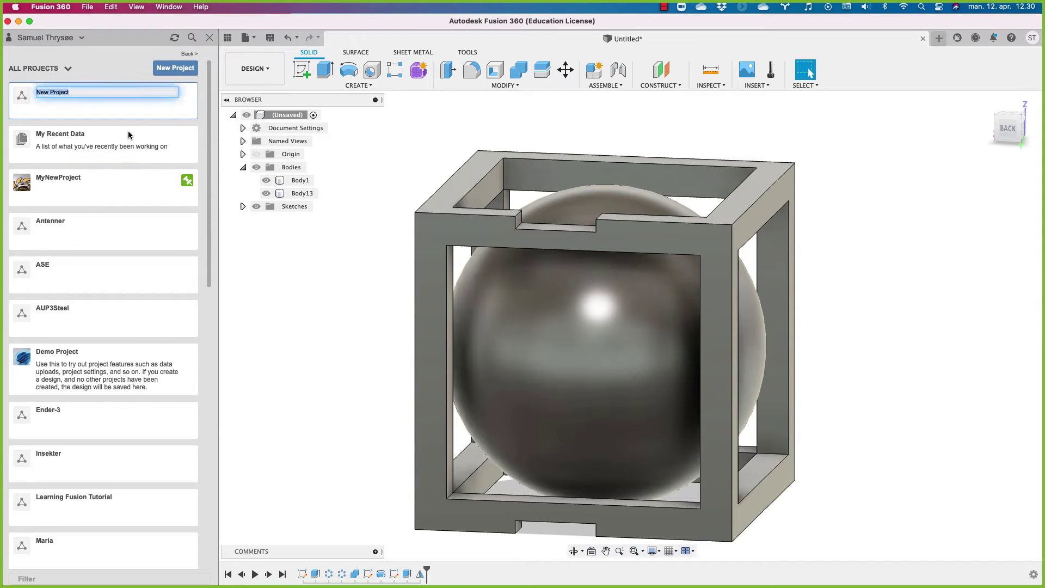
type("Projekt til deling")
key("Return")
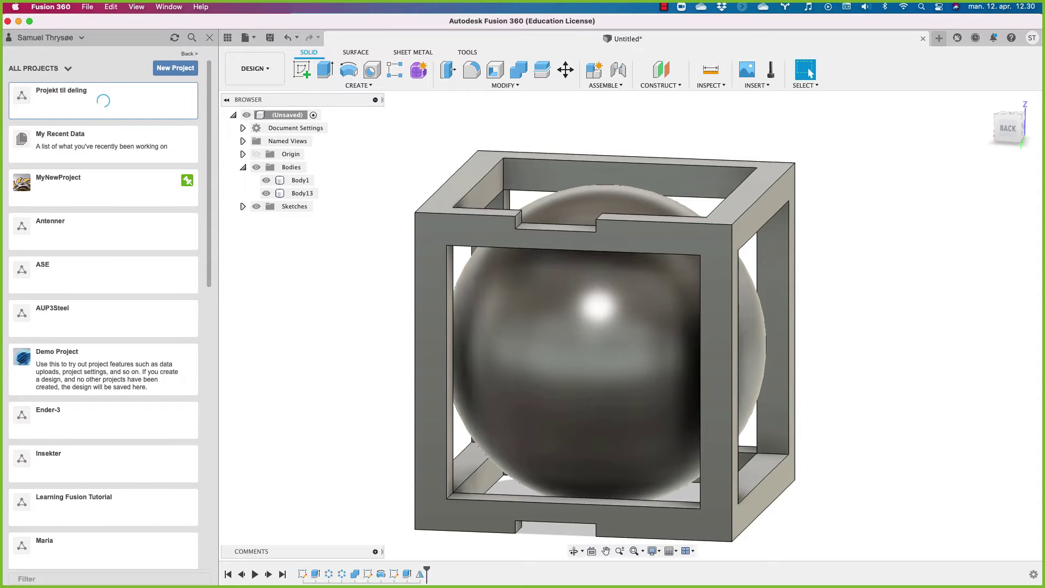
left_click(94, 105)
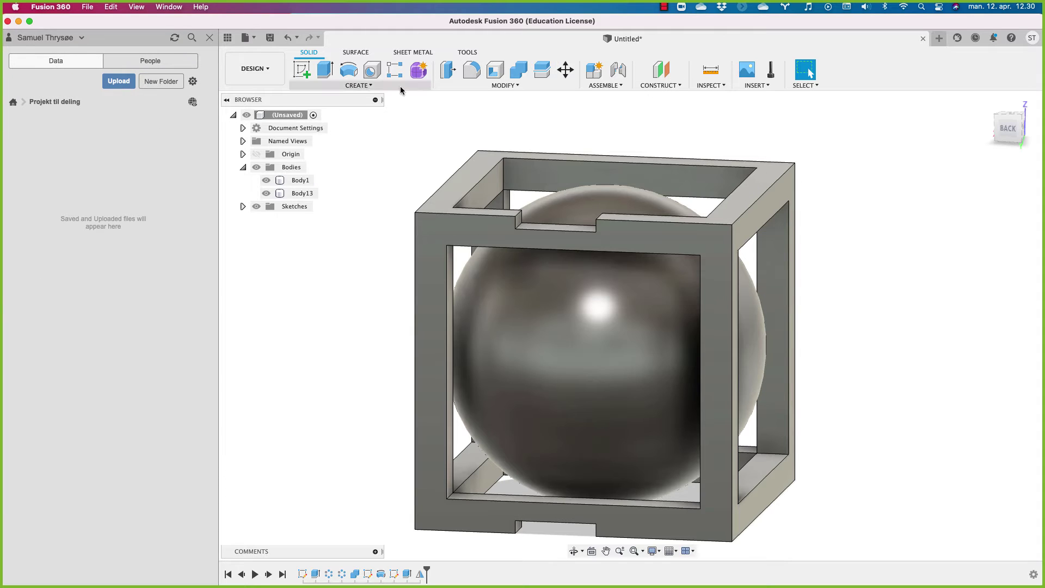
Save the design as "Kugle i kasse" in the project "Projekt til deling"
left_click(270, 37)
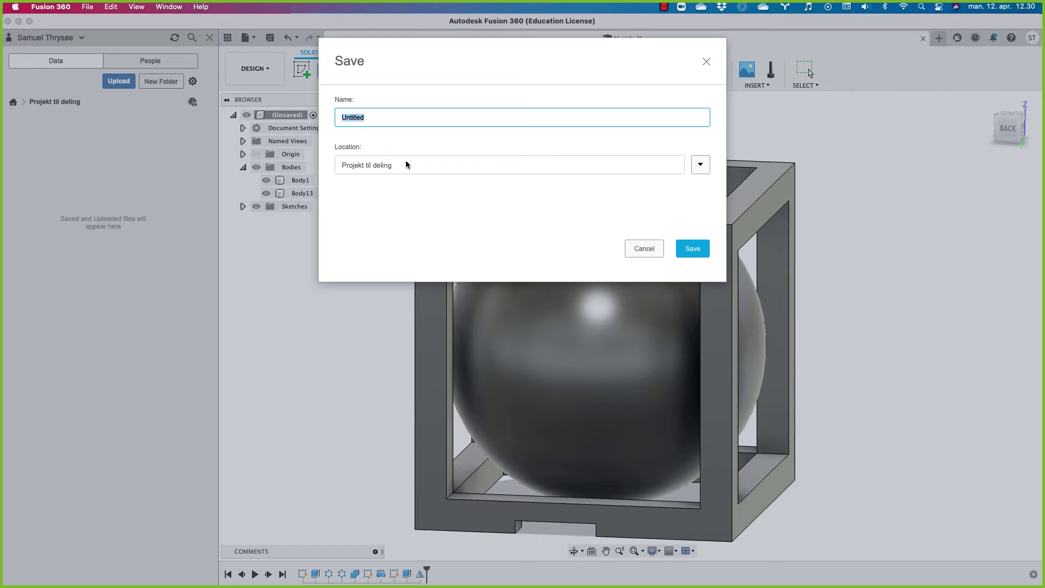
type("Kugle i kasse")
left_click(692, 248)
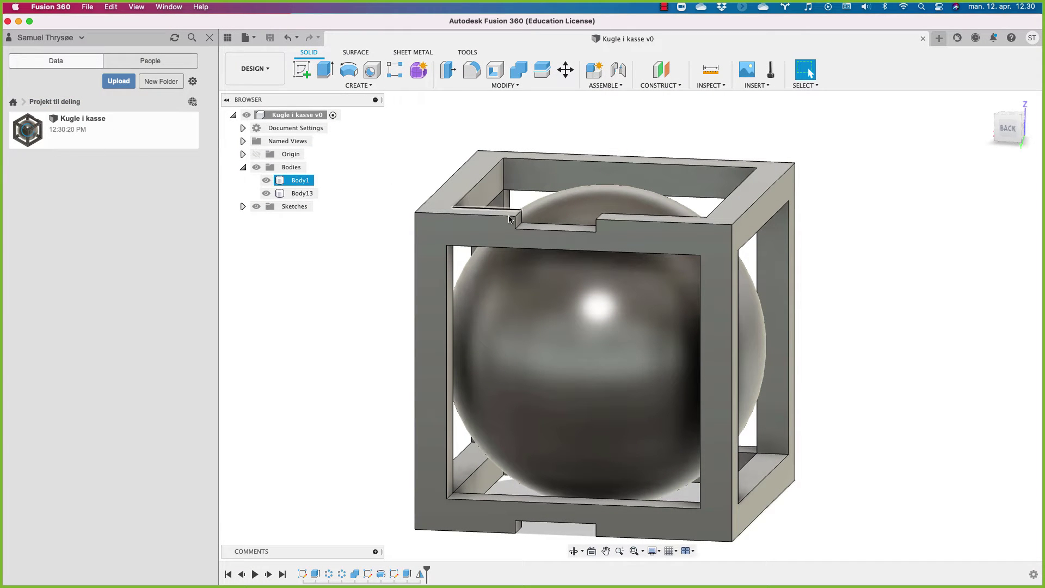
left_click(497, 398)
key("Escape")
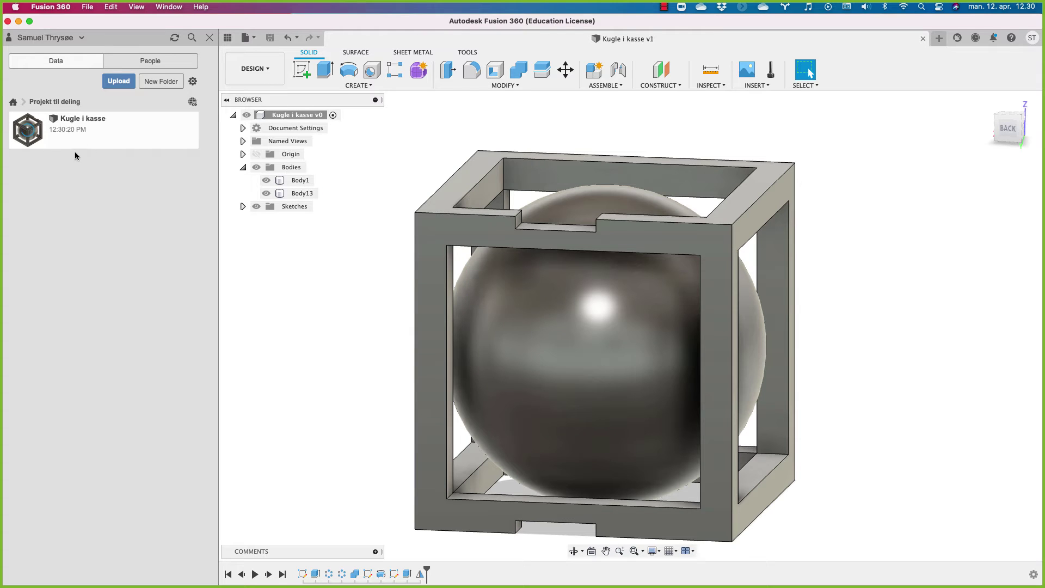
Switch to the Fusion web hub and open the project "Projekt til deling" from the list of all projects
left_click(192, 103)
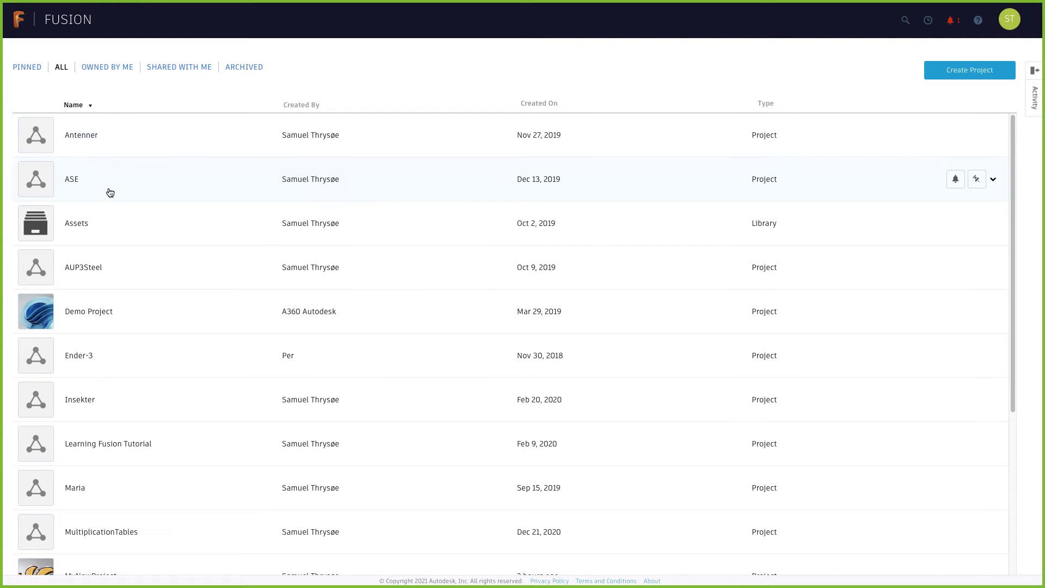
scroll(109, 192, "down", 2)
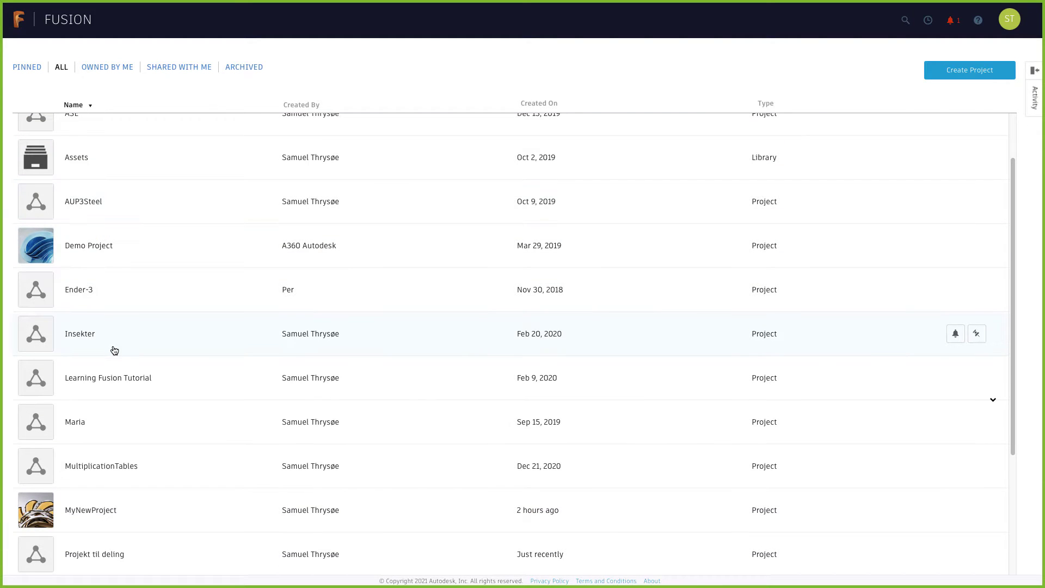
scroll(113, 350, "down", 3)
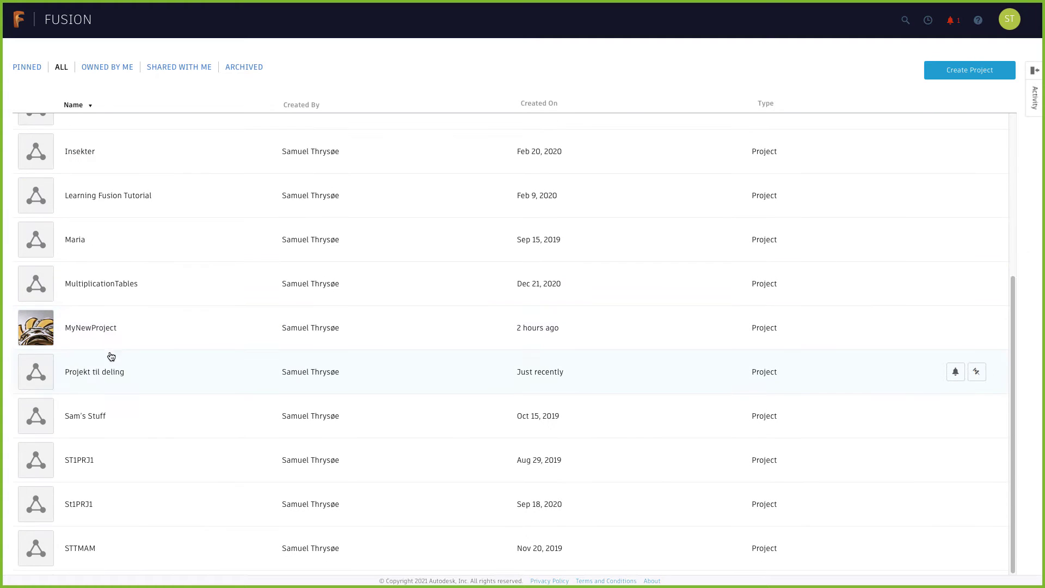
left_click(91, 371)
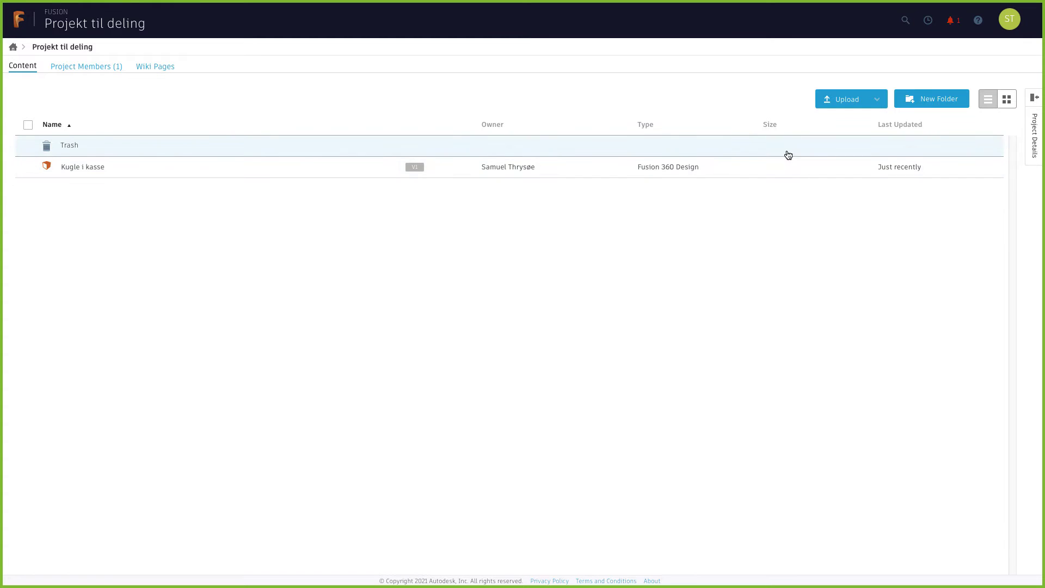
Look at the project's member list and its invitation form, and close the form without inviting anyone
left_click(87, 68)
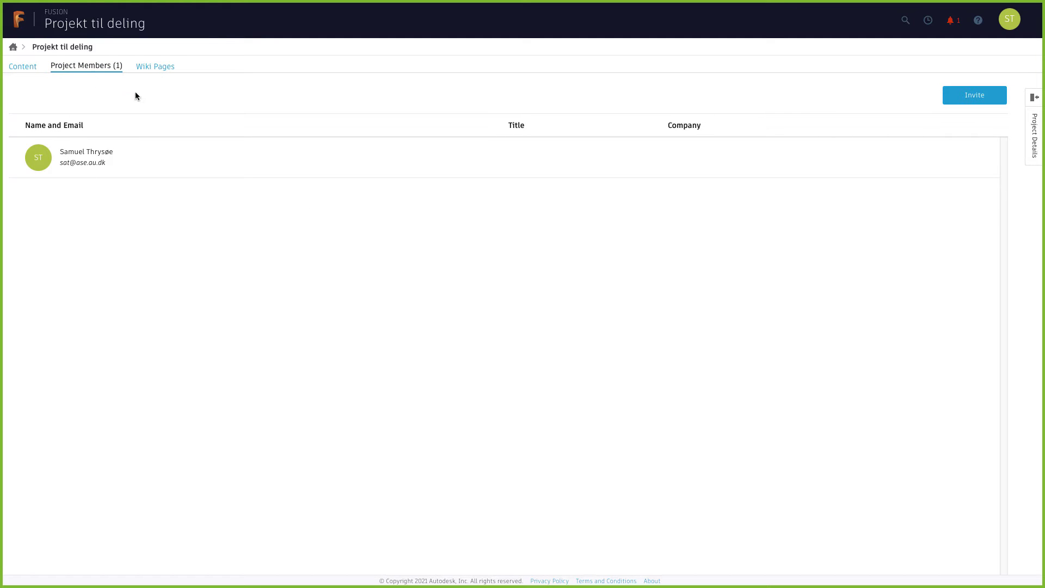
left_click(974, 96)
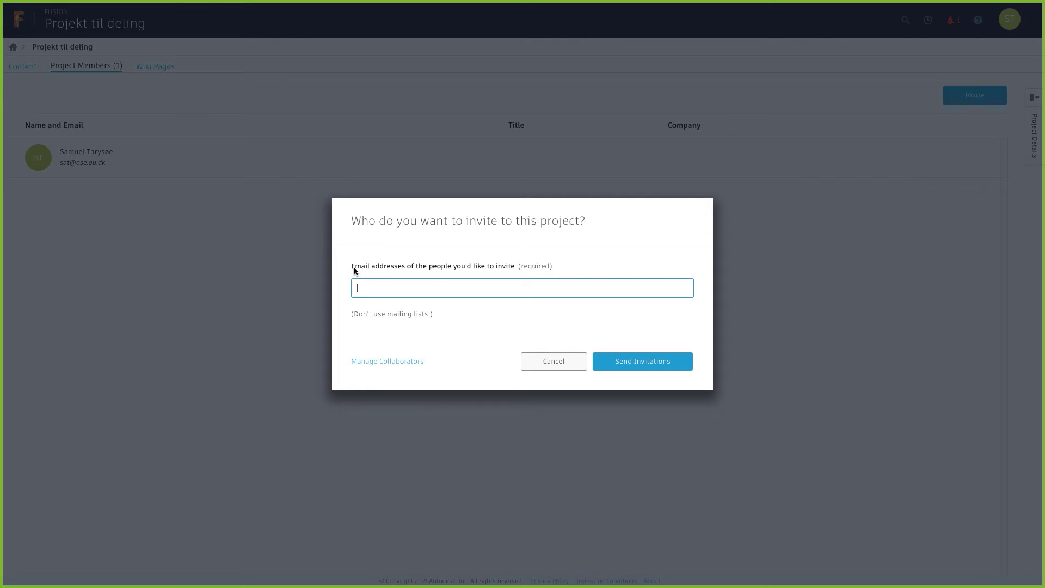
left_click(557, 364)
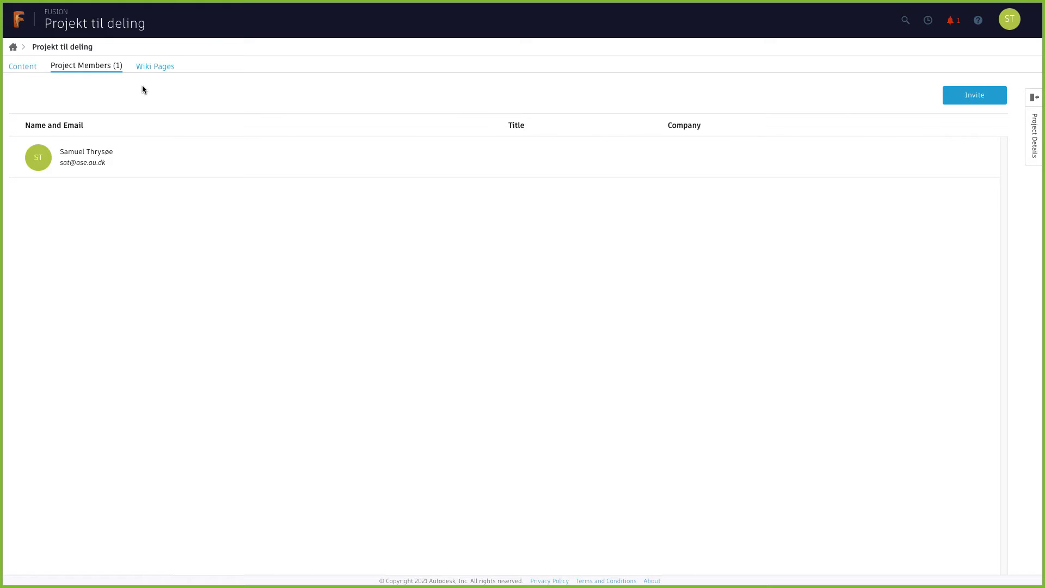
Switch back to Fusion 360 and open the web details page of the design "Kugle i kasse"
key("ctrl+Left")
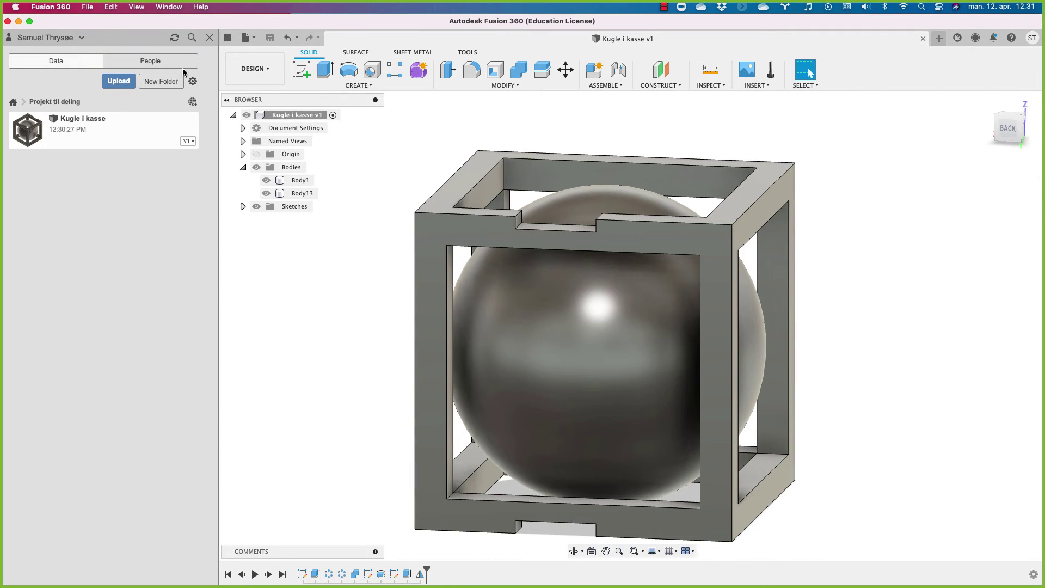
left_click(184, 146)
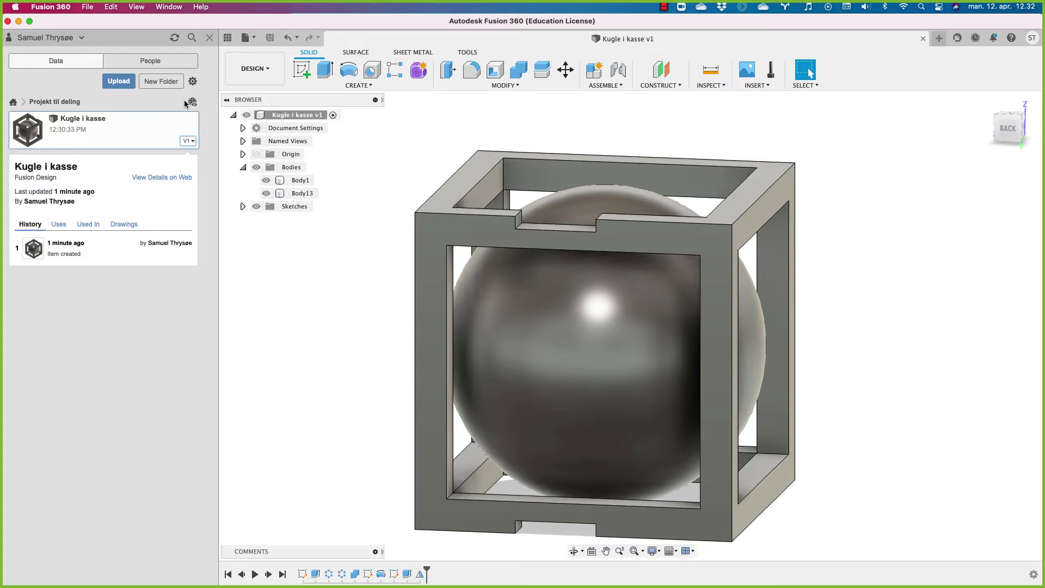
left_click(179, 177)
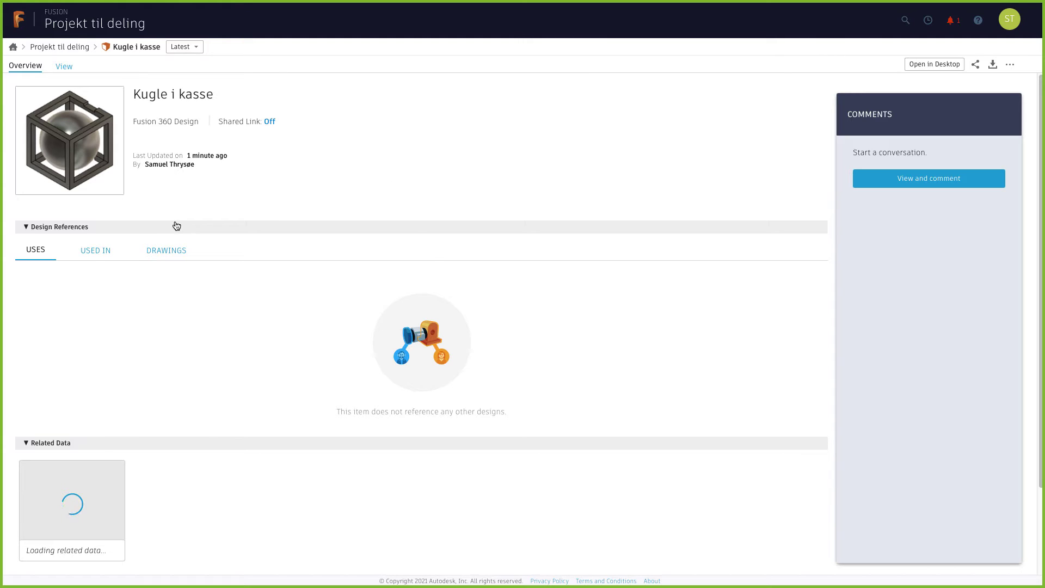
Turn on the shared link for "Kugle i kasse" and copy the link
left_click(273, 126)
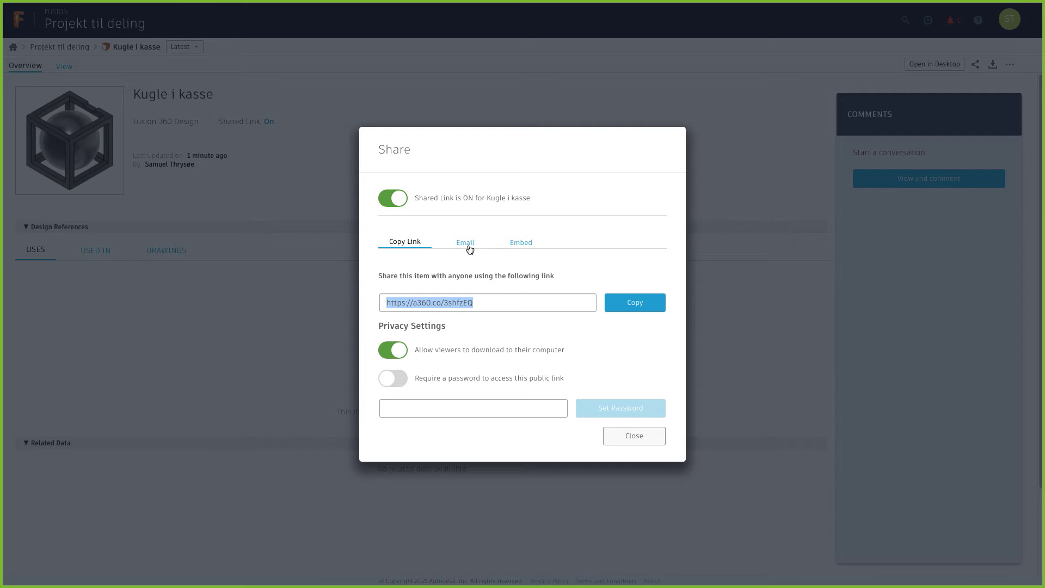
left_click(634, 302)
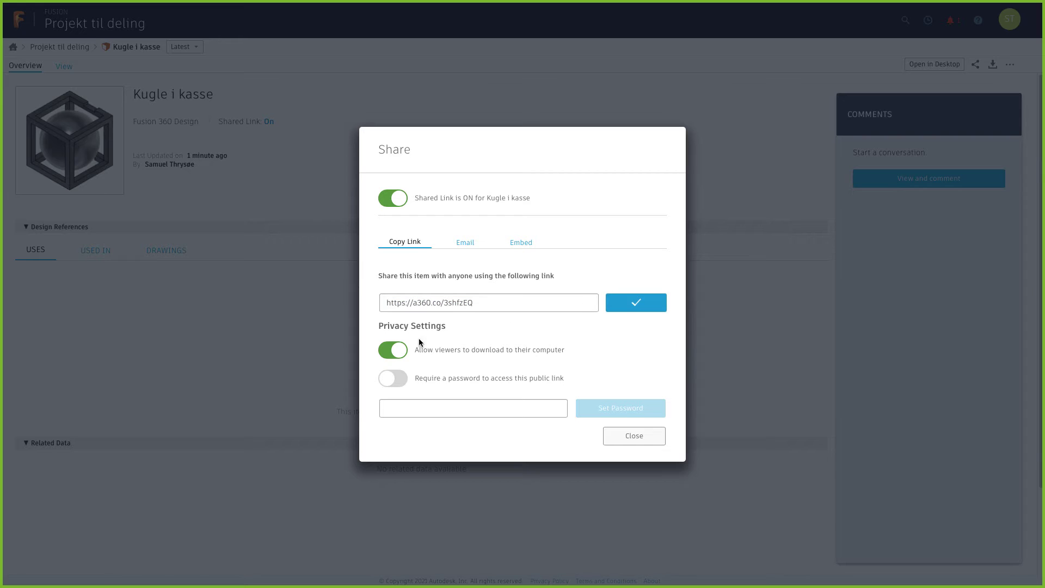
left_click(637, 438)
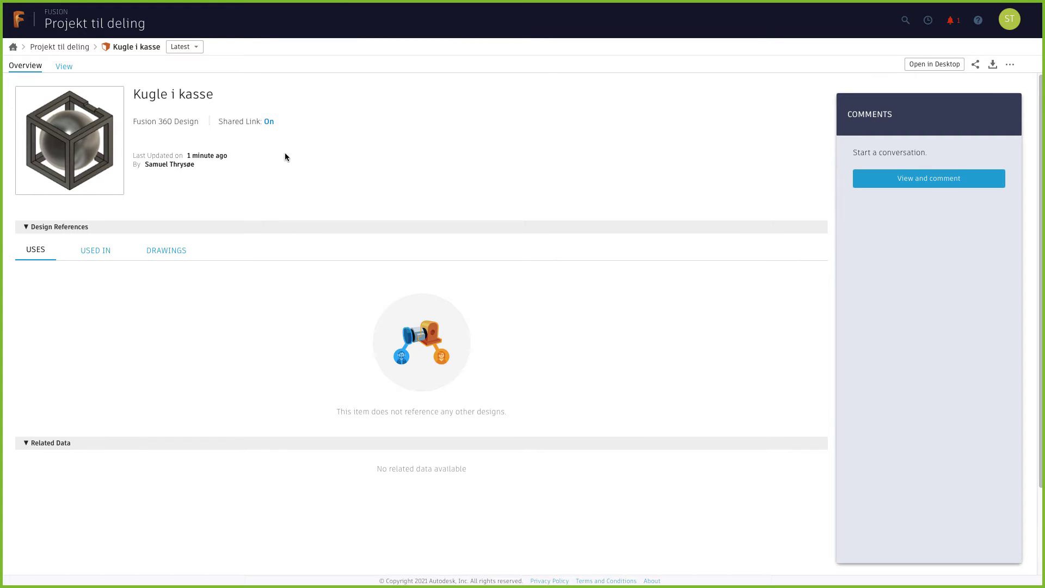
Open the design in the web viewer and section it with an X plane moved through the sphere
left_click(65, 67)
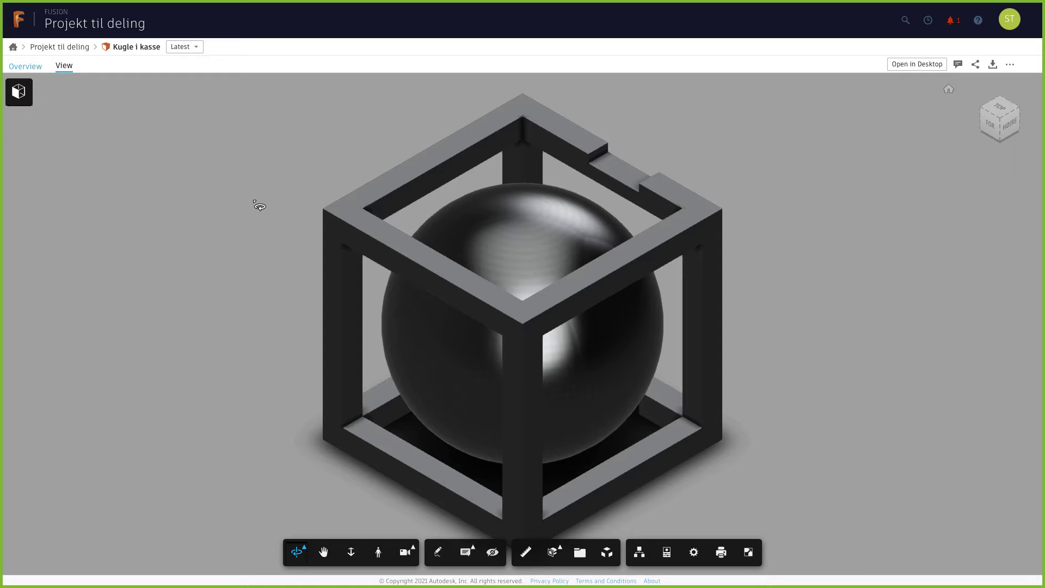
left_click_drag(701, 241, 352, 296)
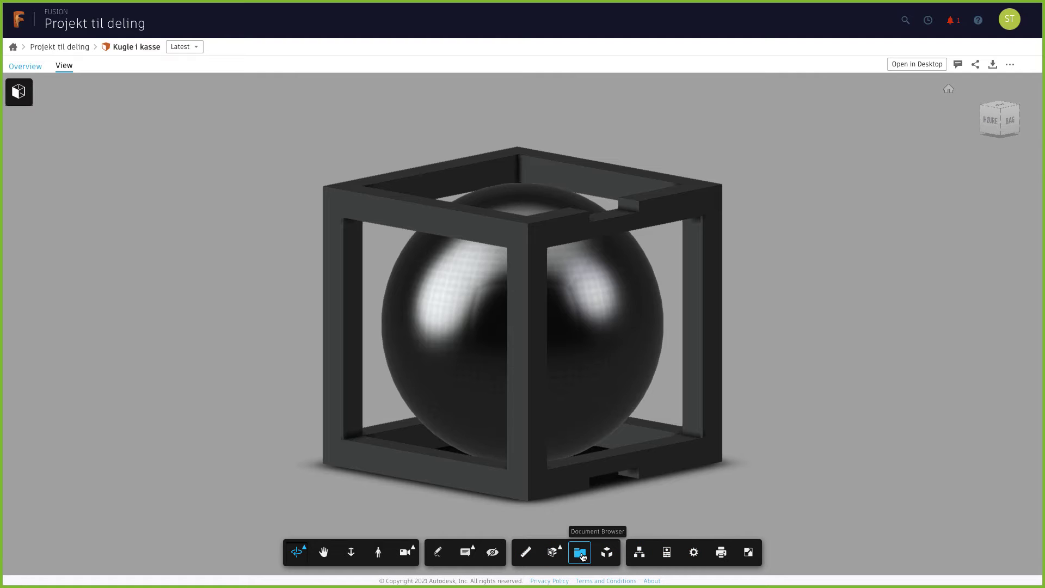
left_click(552, 553)
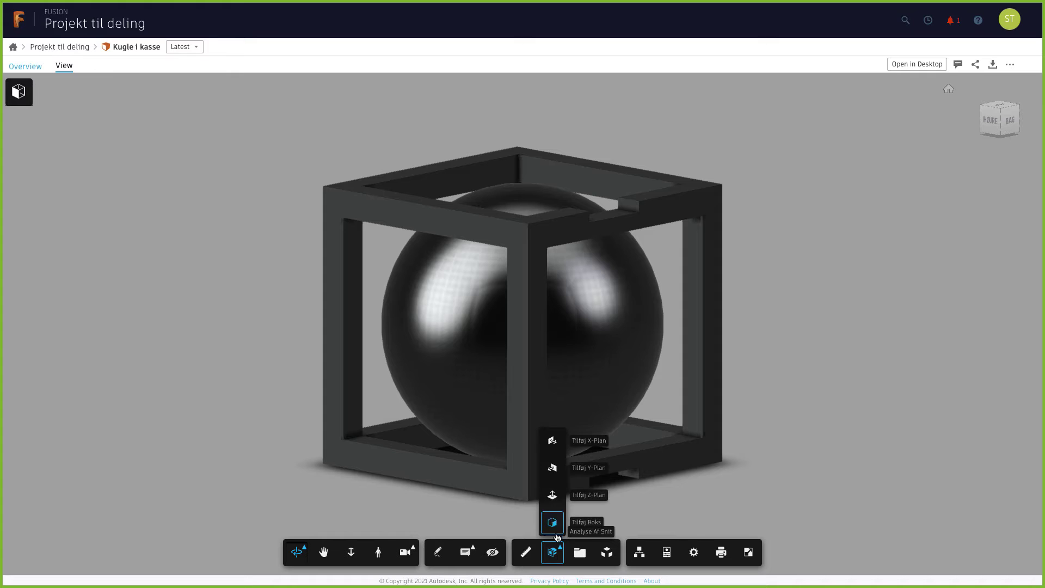
left_click(552, 440)
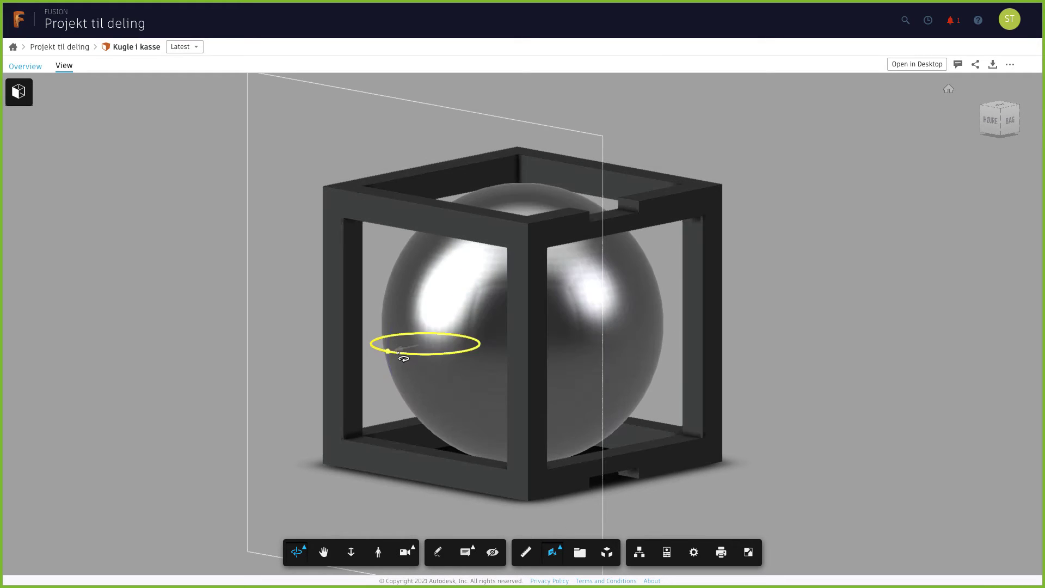
mouse_move(408, 345)
left_mouse_down()
mouse_move(464, 308)
mouse_move(555, 296)
mouse_move(436, 308)
mouse_move(521, 279)
mouse_move(438, 303)
mouse_move(479, 292)
left_mouse_up()
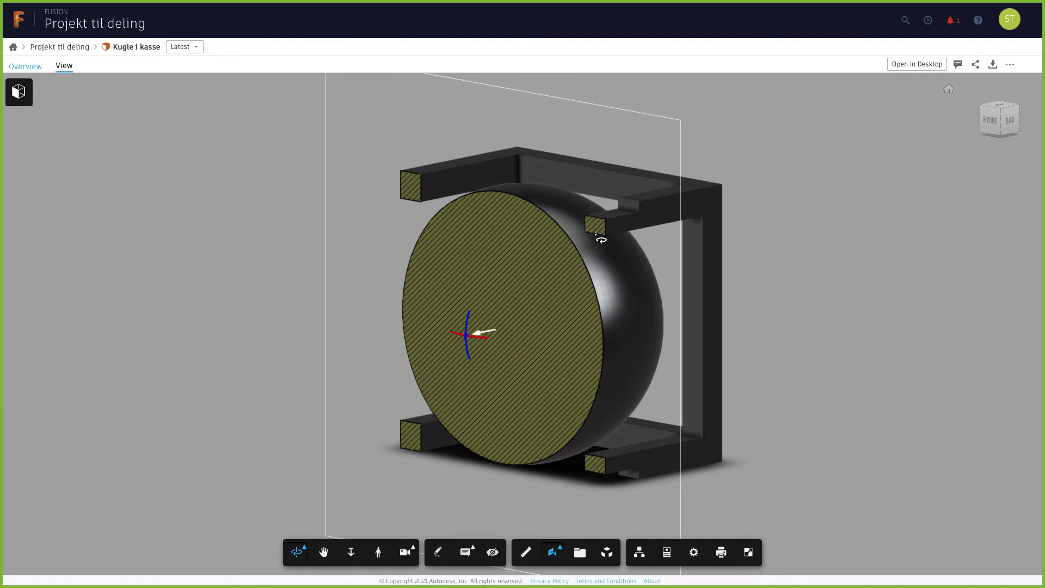
Measure the vertical edge of the cut frame bar at the upper notch, and remove the X section plane
left_click(525, 552)
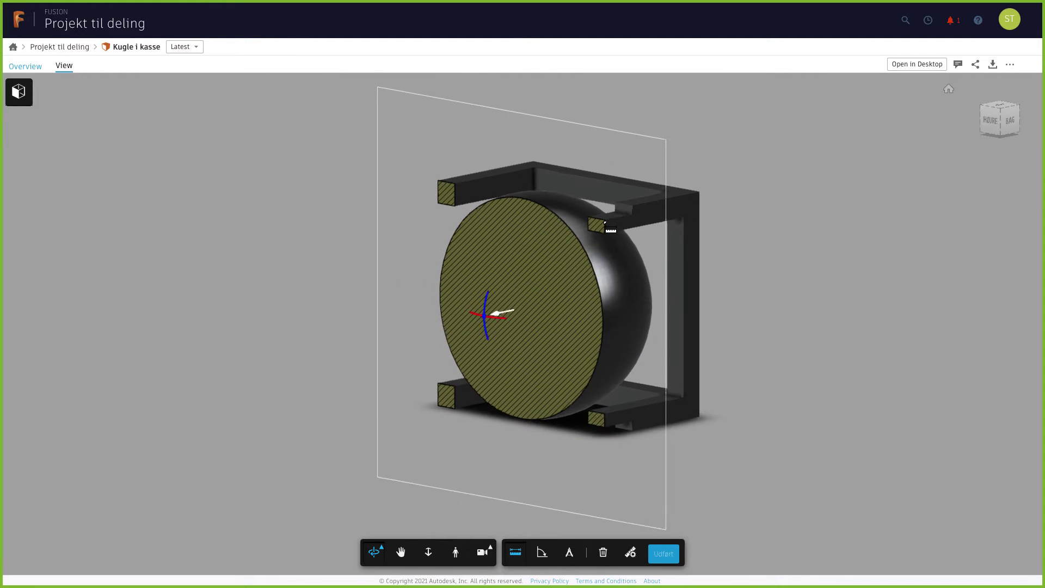
scroll(603, 219, "up", 5)
left_click(673, 146)
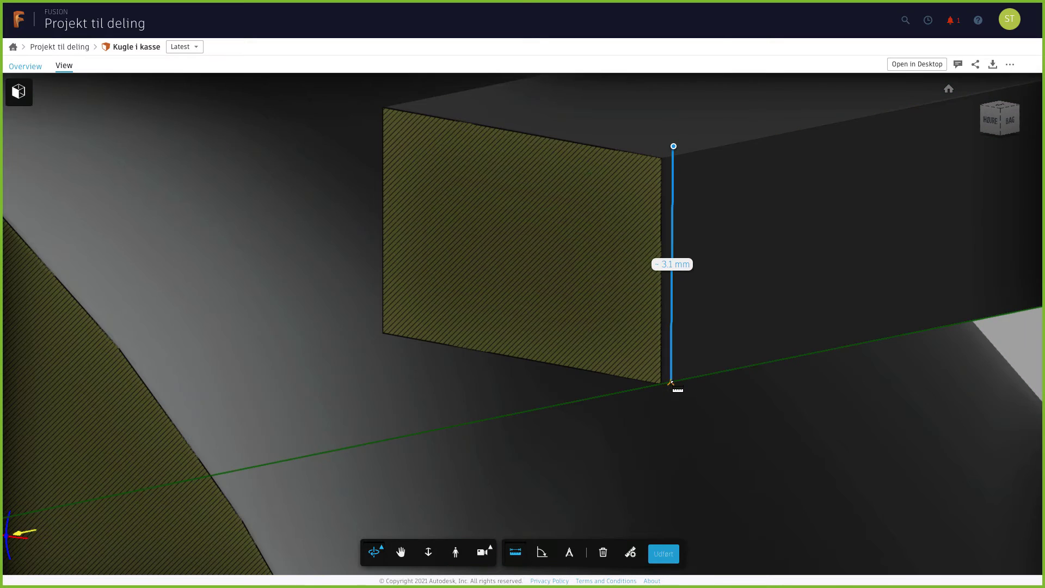
left_click(671, 382)
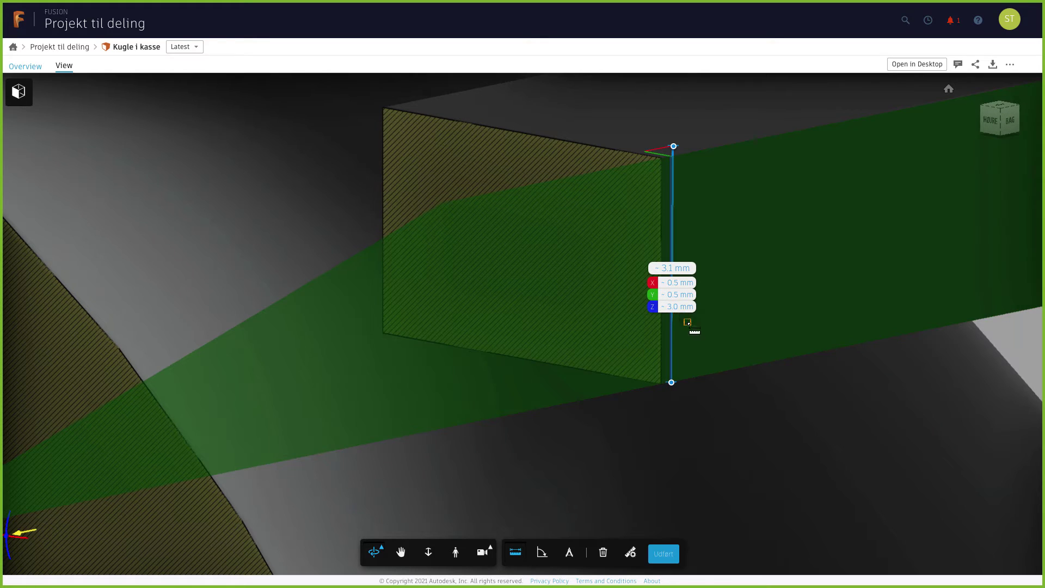
scroll(669, 268, "down", 3)
scroll(653, 357, "up", 2)
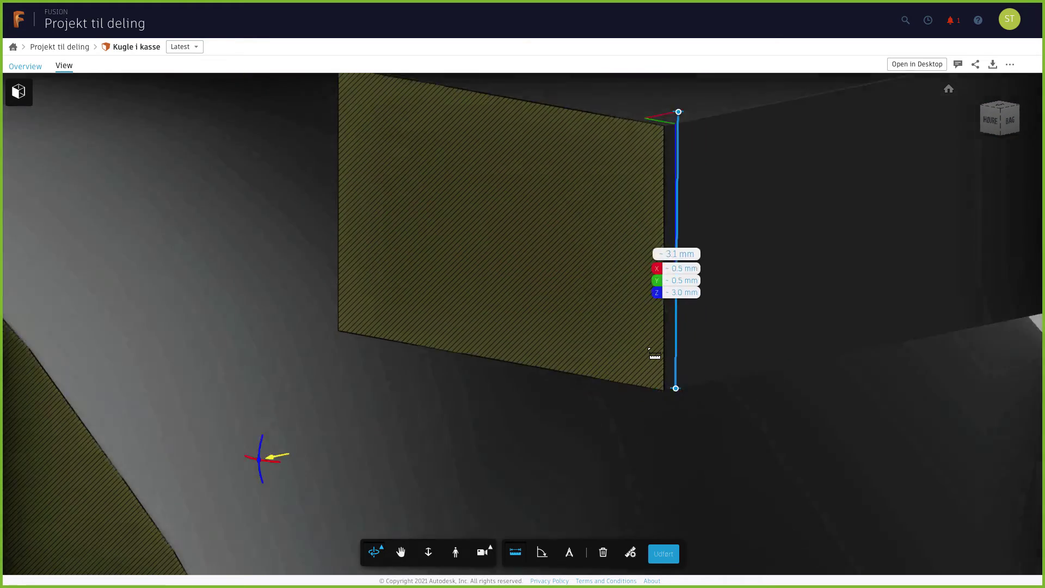
scroll(653, 357, "down", 5)
scroll(654, 354, "down", 3)
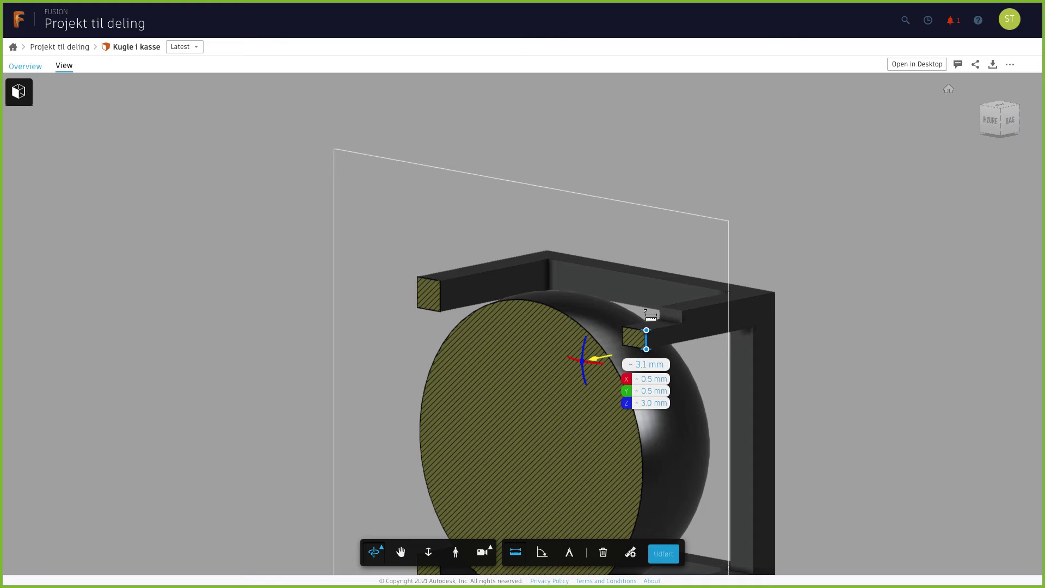
left_click(514, 552)
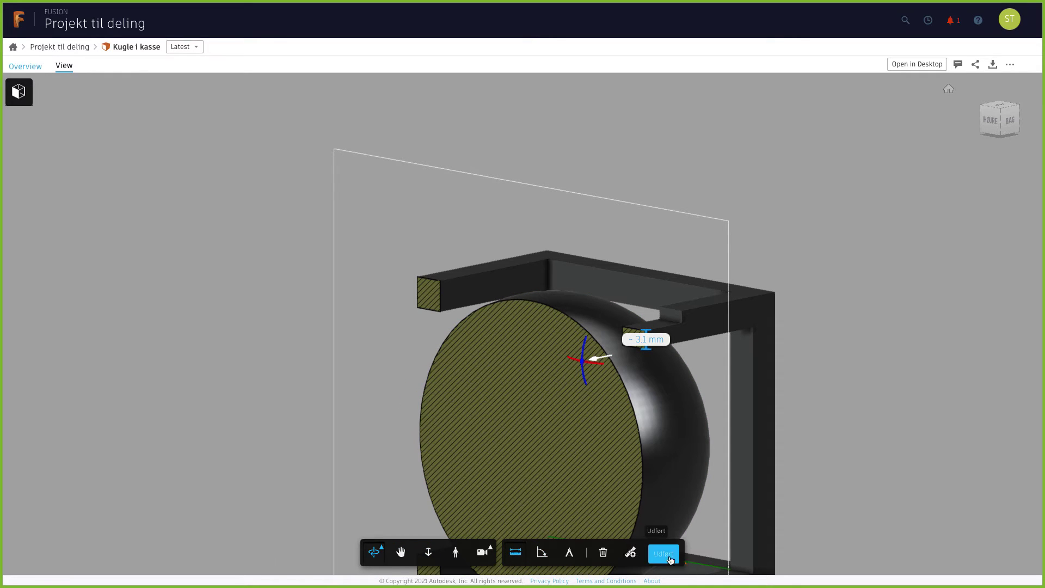
left_click(663, 553)
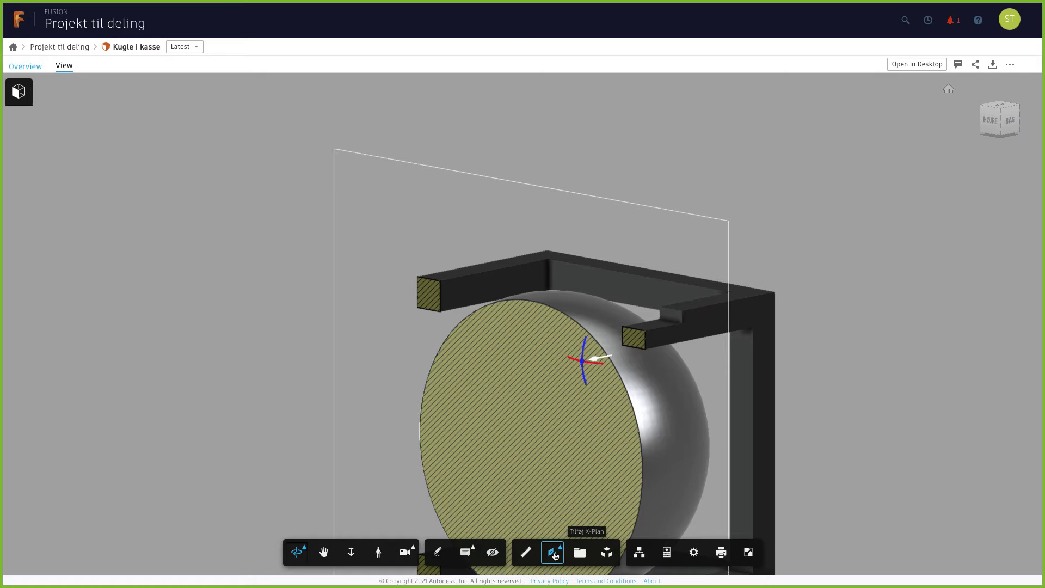
left_click(555, 553)
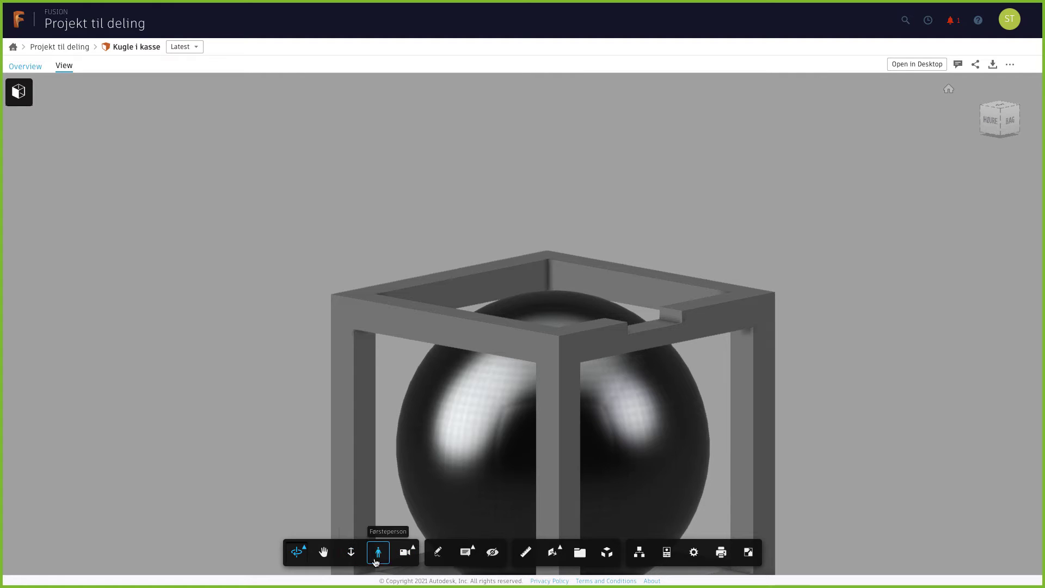
Start a markup and add a leader callout on the sphere reading "Shiny? Skulle den være mat istedet?"
left_click(438, 552)
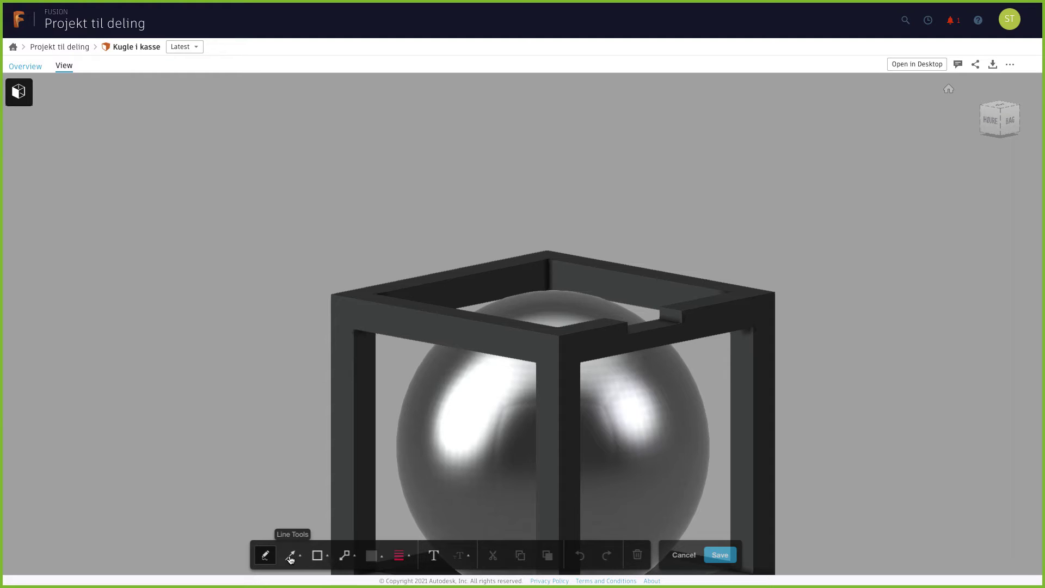
left_click(344, 559)
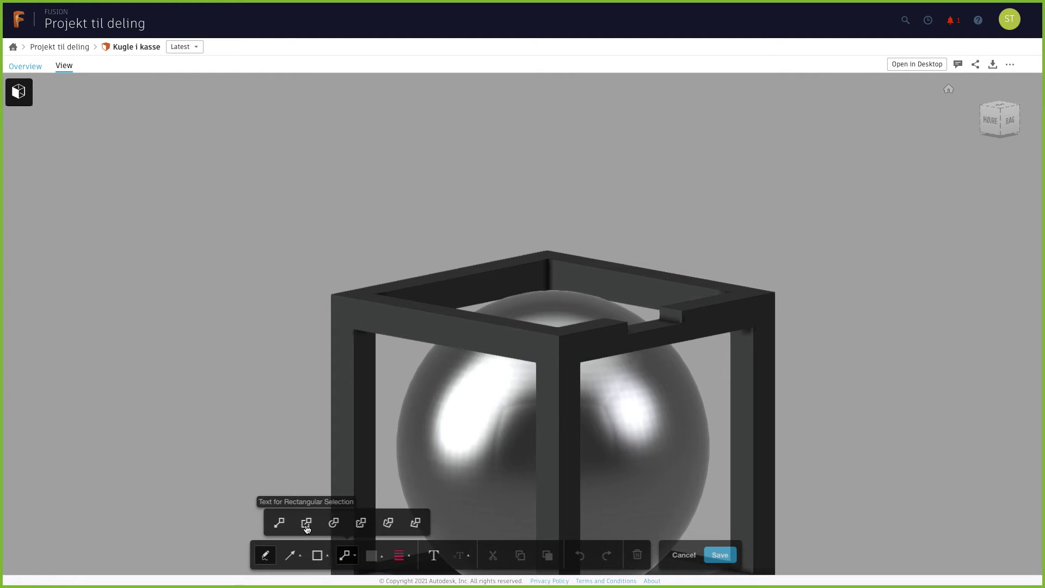
left_click(306, 525)
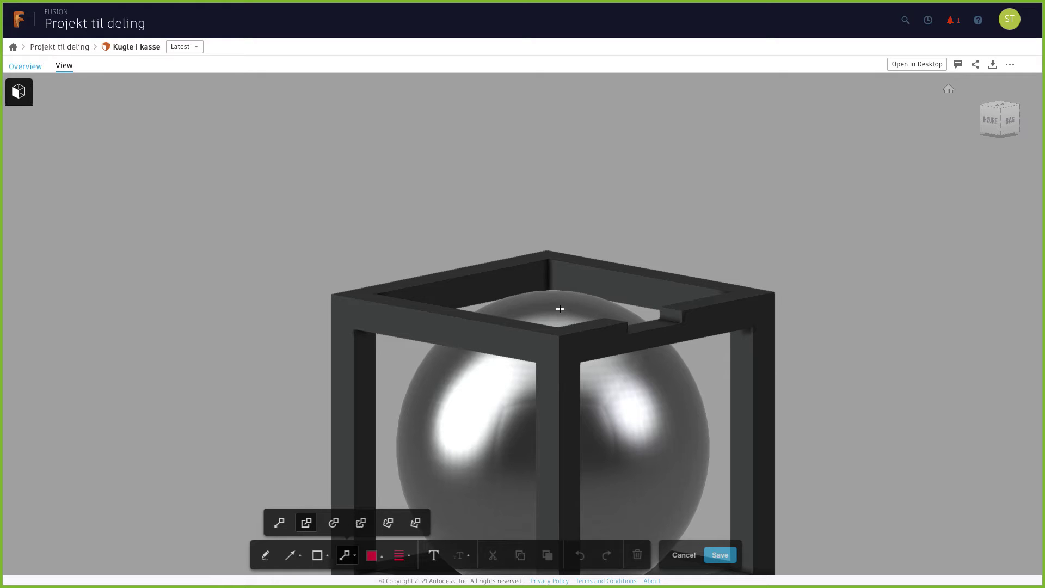
left_click(279, 522)
left_click_drag(632, 440, 866, 364)
type("Shiny?")
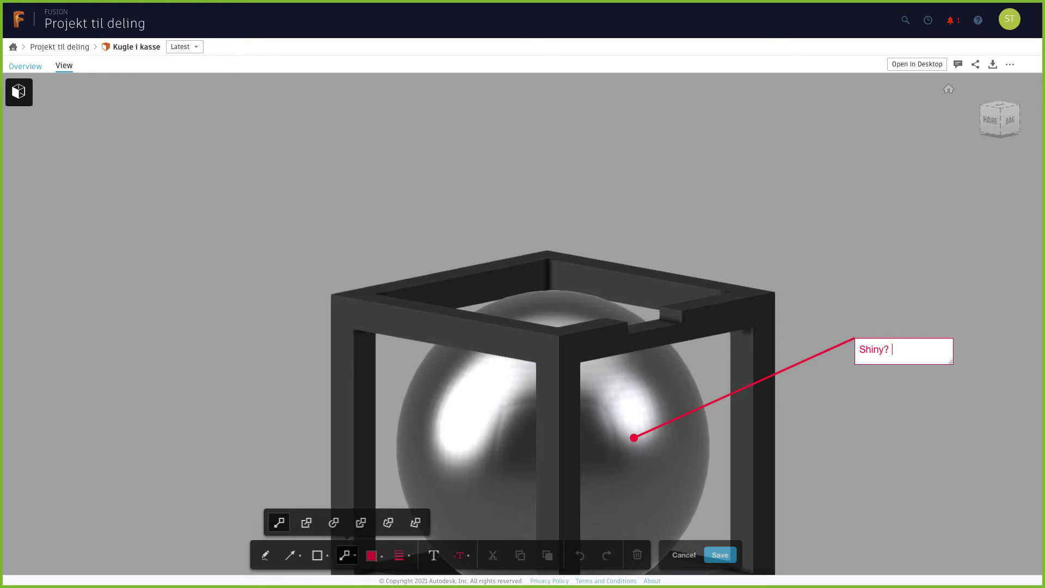
type("Skulle den væ")
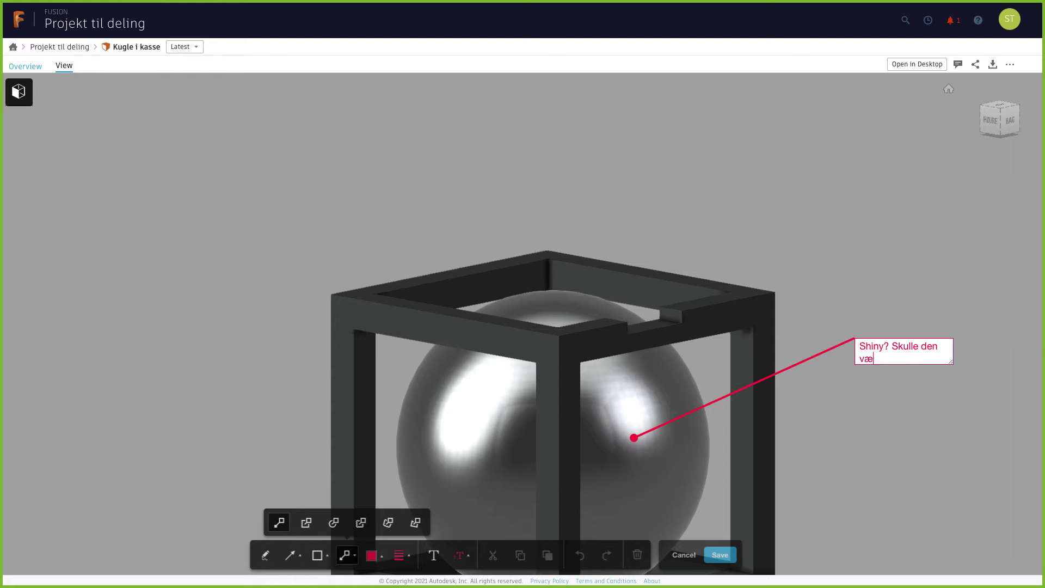
type("re mat istedet?")
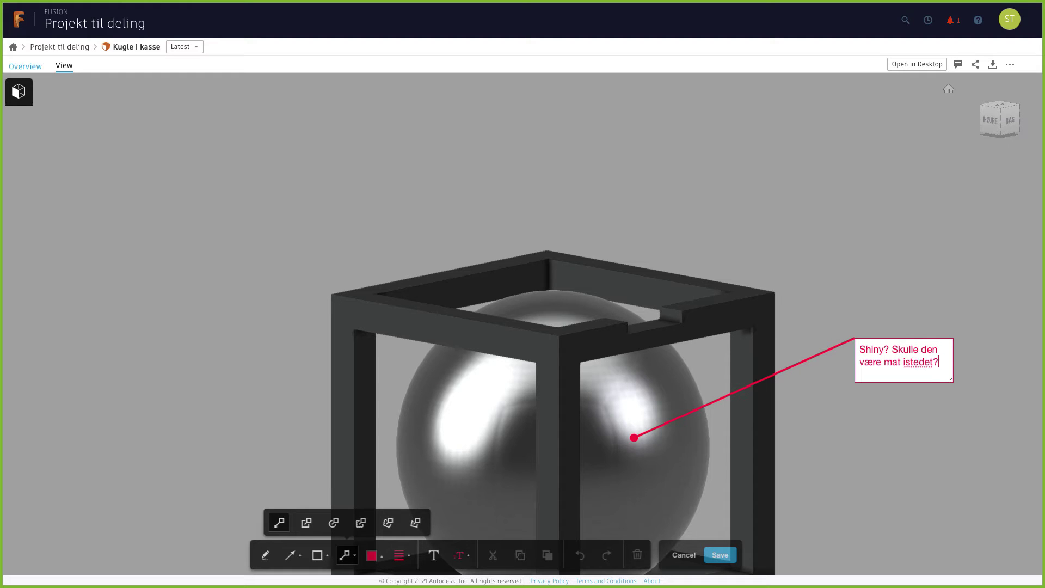
left_click(844, 428)
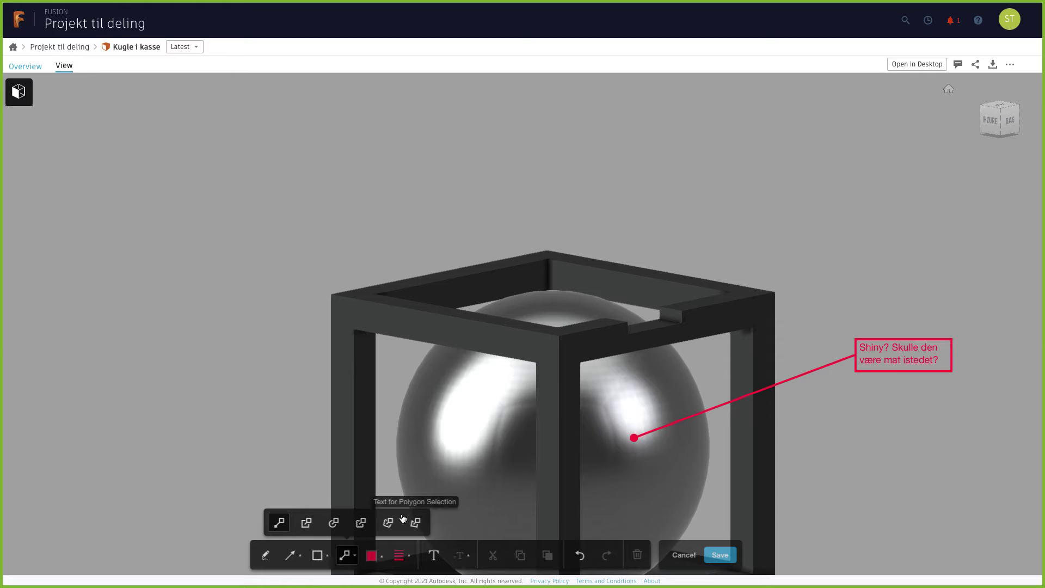
Add a callout on the upper notch reading "Indhakket er ikke bredt nok, bør være 40 mm i bredden" and save the markup
left_click_drag(668, 321, 714, 234)
type("Indhakket er ikke bredt nok")
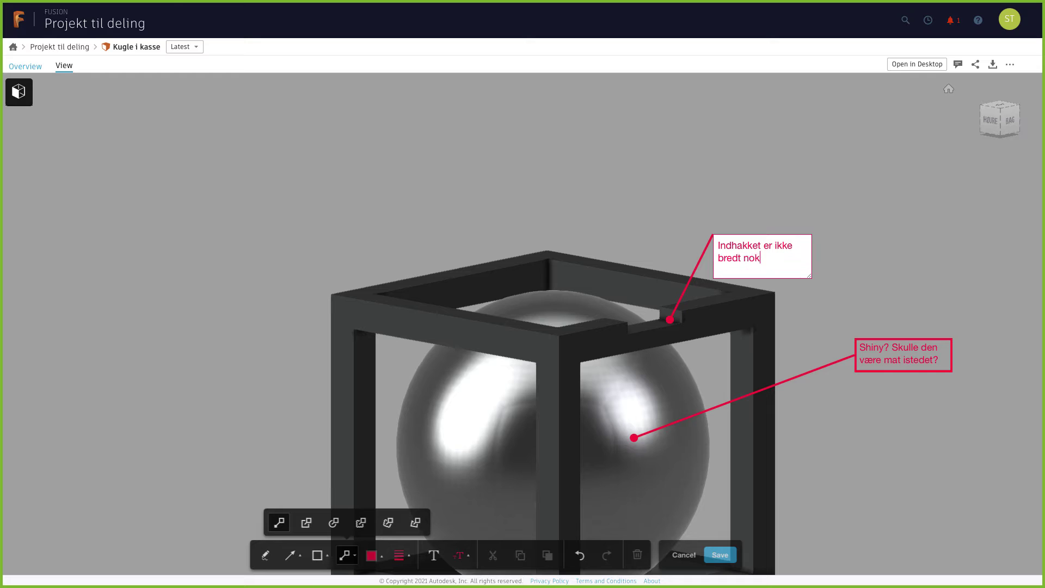
type(", bør være 40 mm i bredden")
left_click(691, 287)
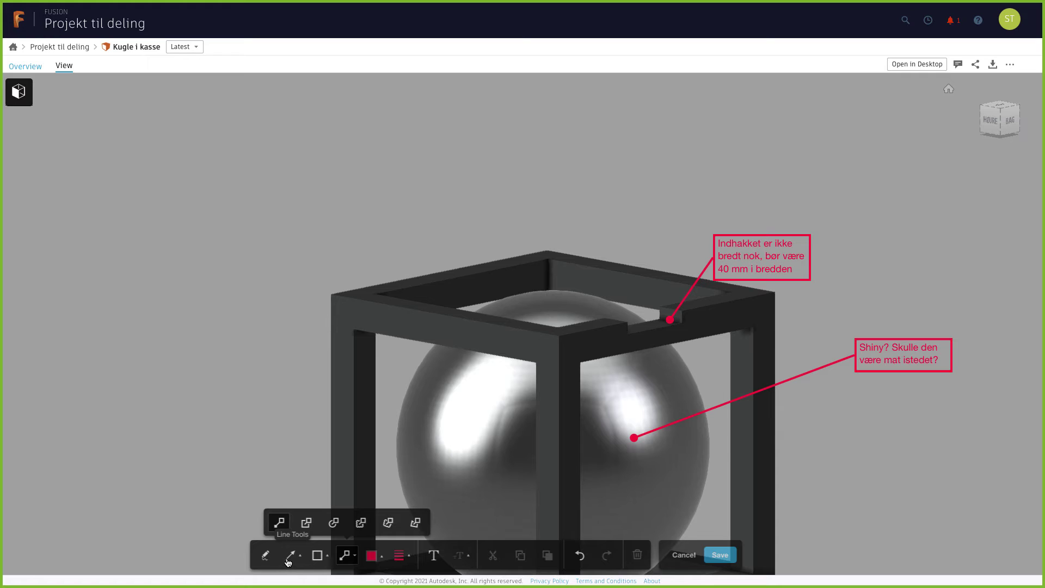
left_click(718, 555)
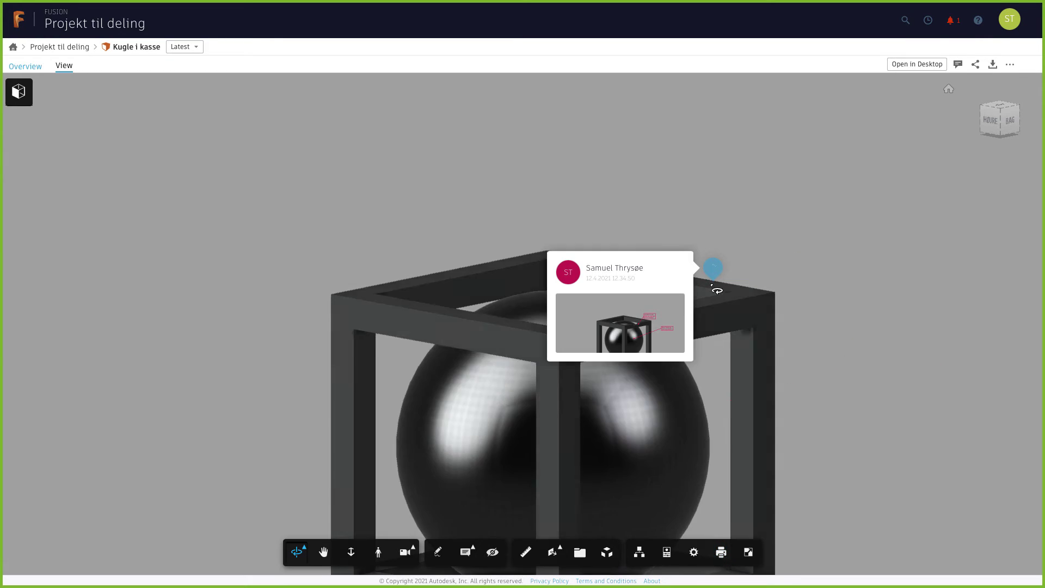
left_click(744, 243)
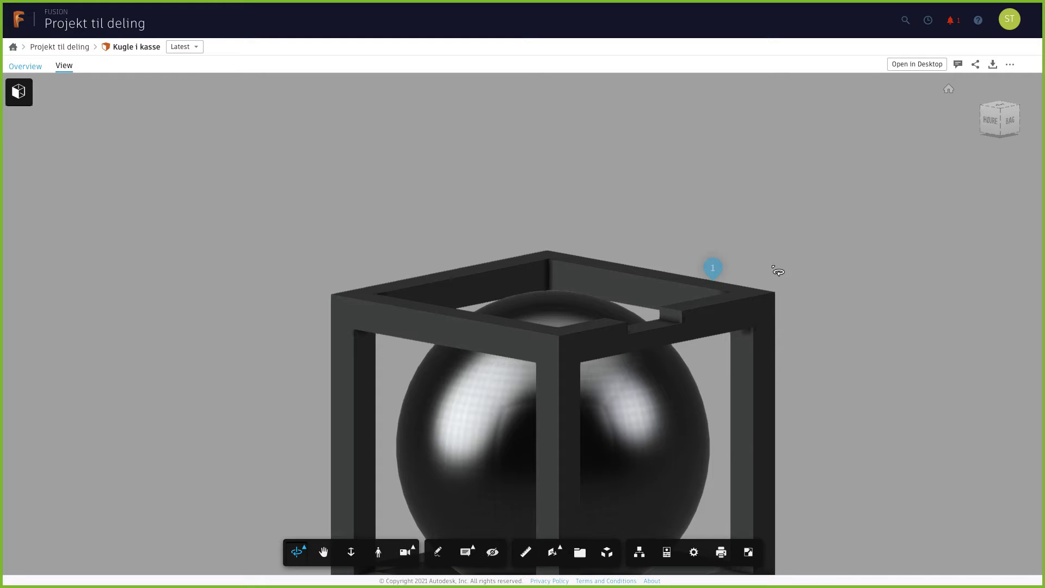
Post an object comment on the cube frame reading "Jeg tror kassen burde være større lad os sige 100 mm"
scroll(821, 329, "down", 5)
middle_click_drag(797, 294, 748, 251)
left_click_drag(774, 277, 676, 378)
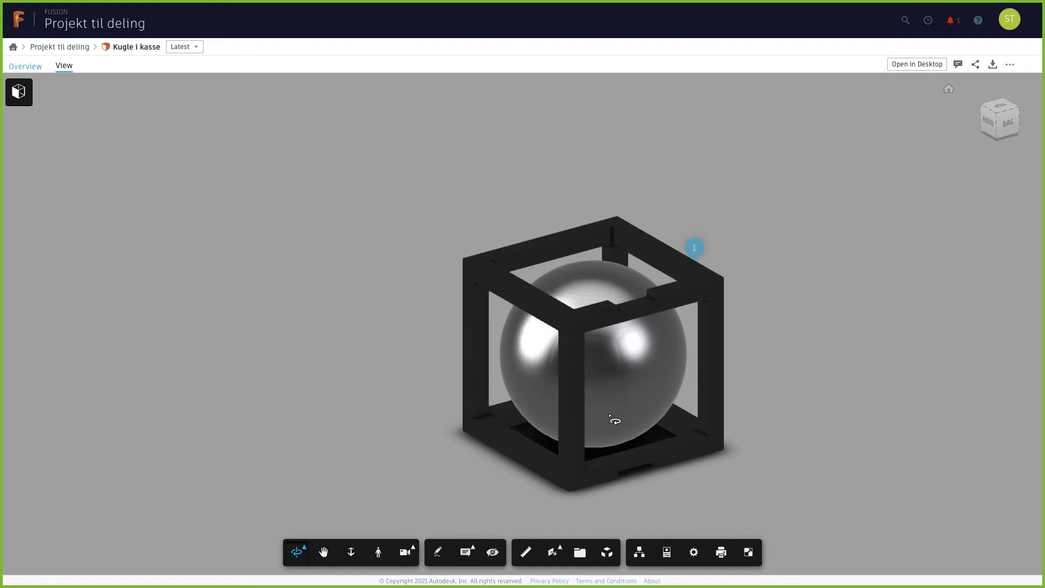
left_click(468, 559)
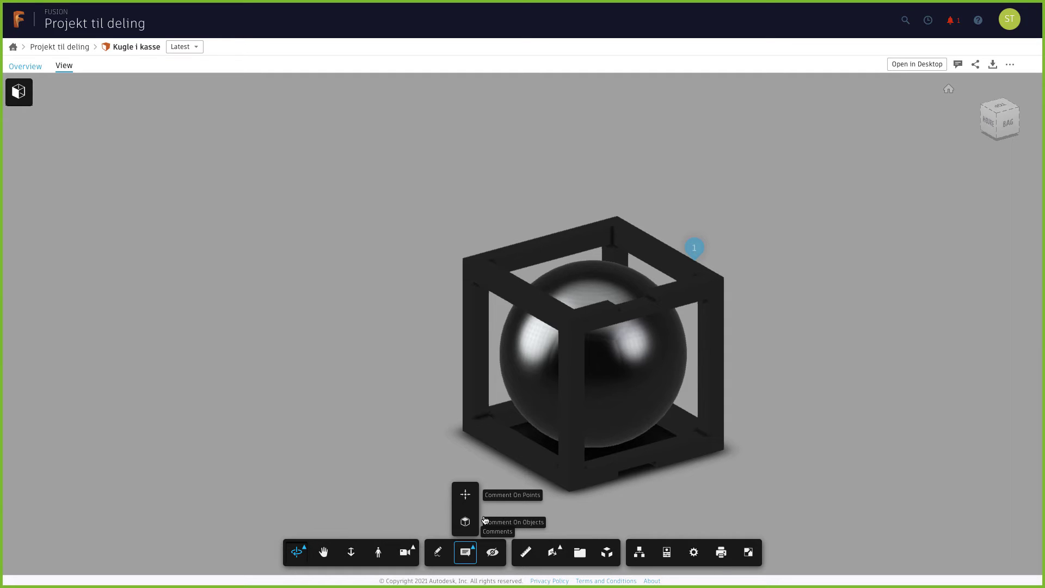
left_click(465, 521)
left_click(562, 472)
type("Jeg")
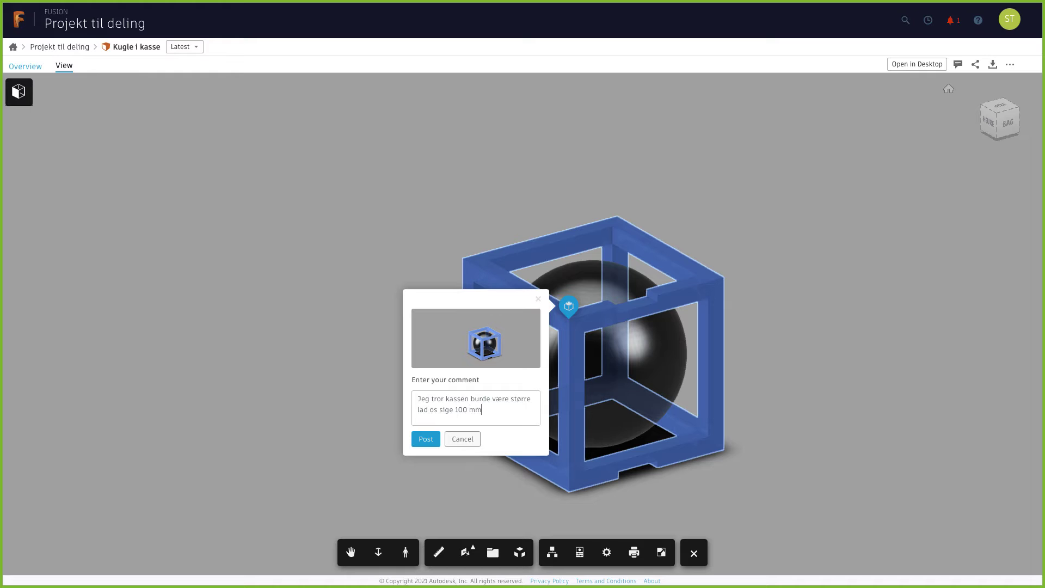
left_click(429, 438)
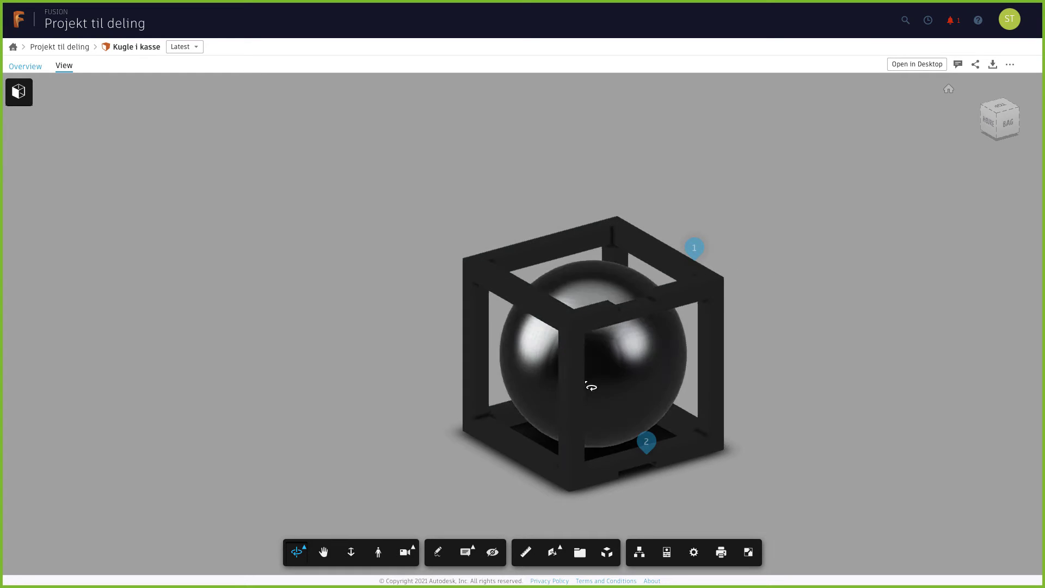
key("shift")
left_click_drag(437, 374, 468, 375)
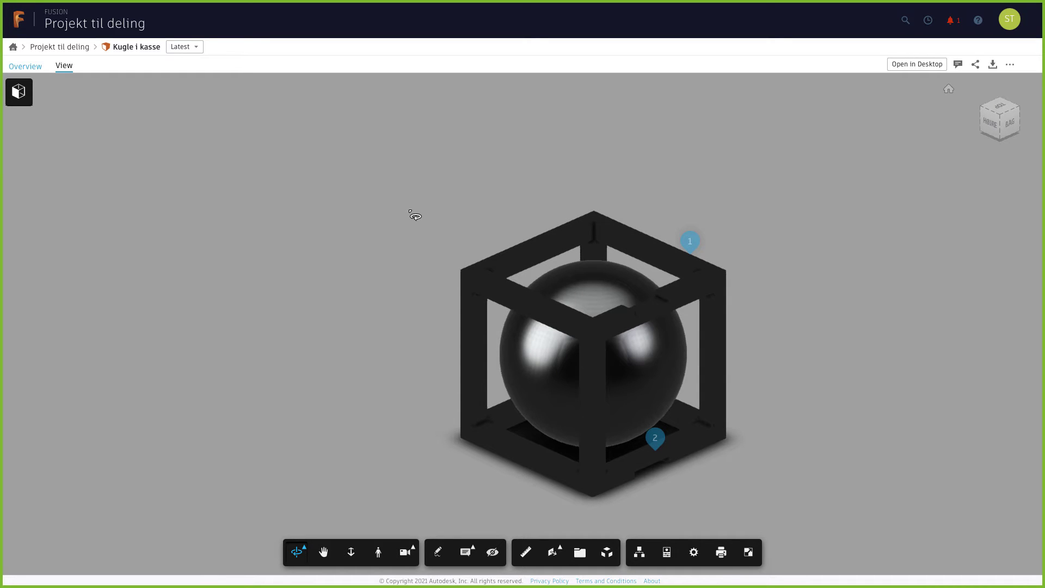
Switch to desktop Fusion 360, refresh the design's comments, and view the comment about the box size on the model
key("ctrl+Left")
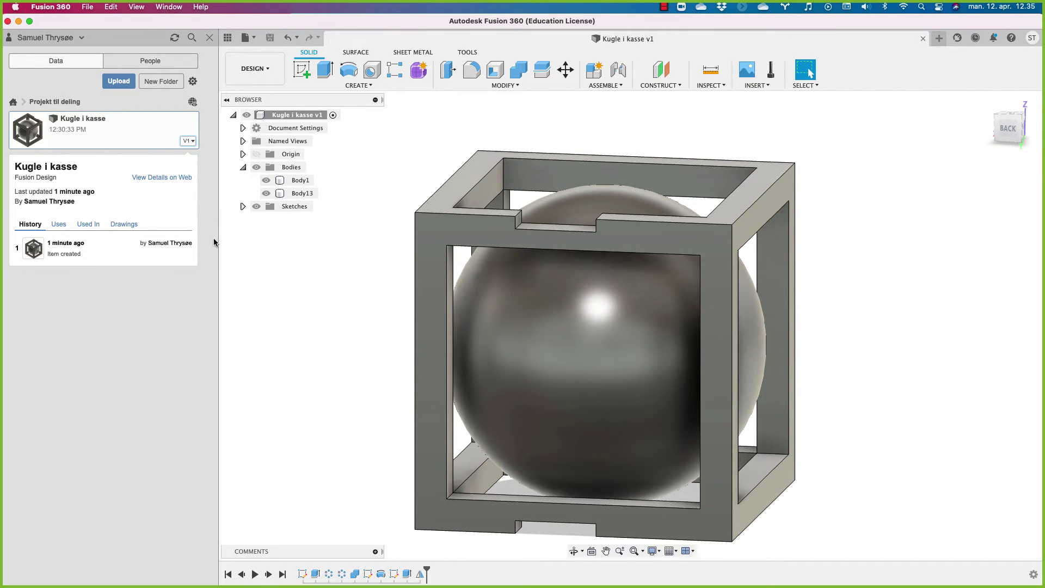
left_click(174, 37)
left_click(374, 552)
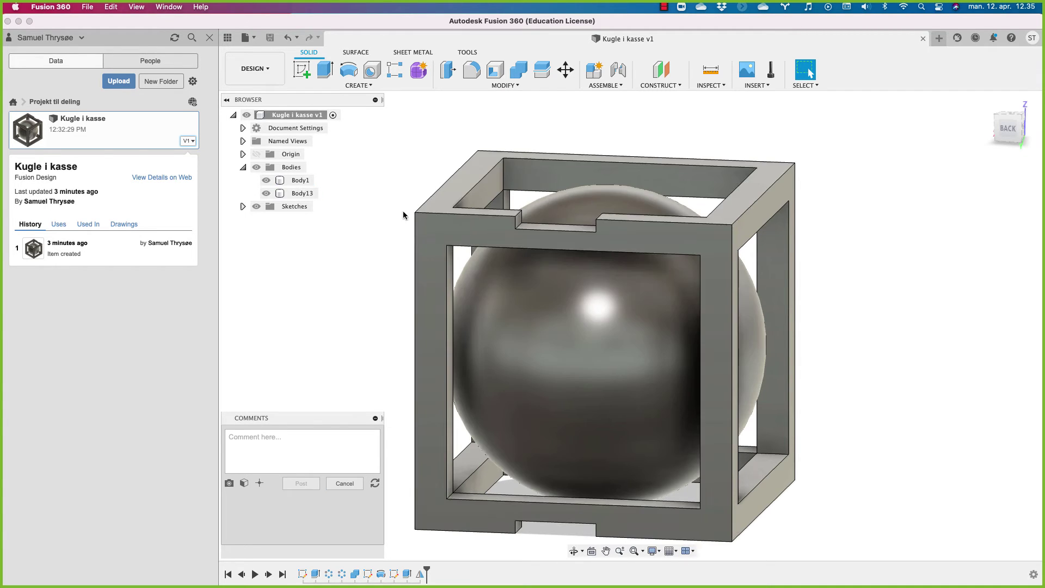
left_click(375, 482)
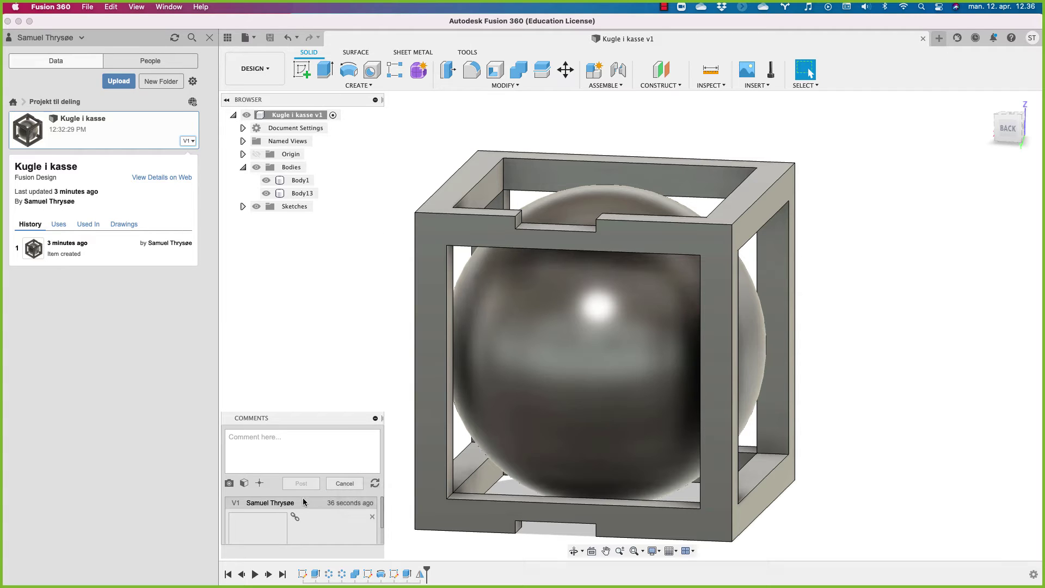
scroll(321, 508, "down", 2)
scroll(321, 514, "up", 2)
scroll(305, 519, "down", 1)
left_click(311, 525)
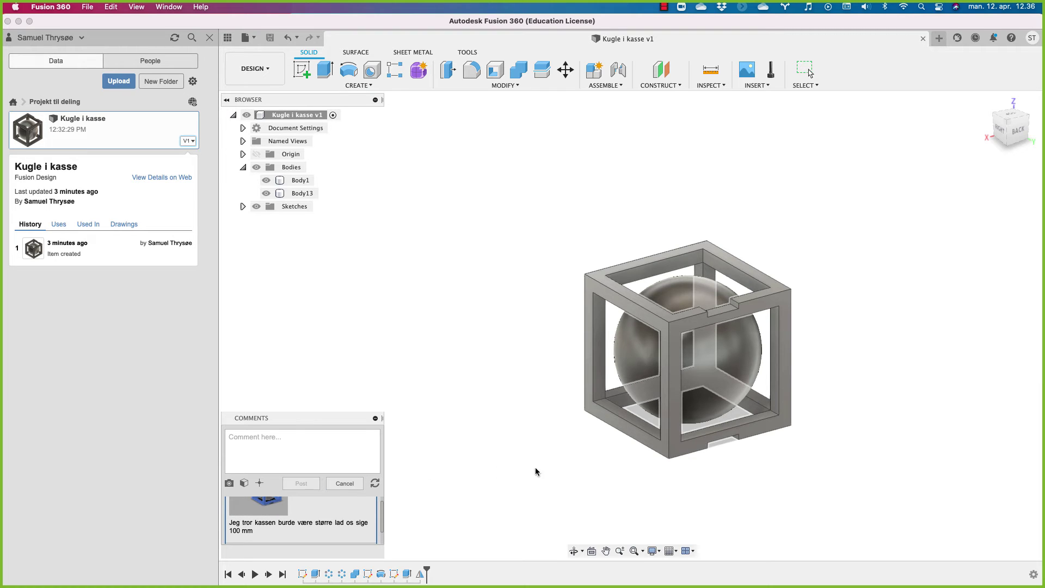
left_click(375, 419)
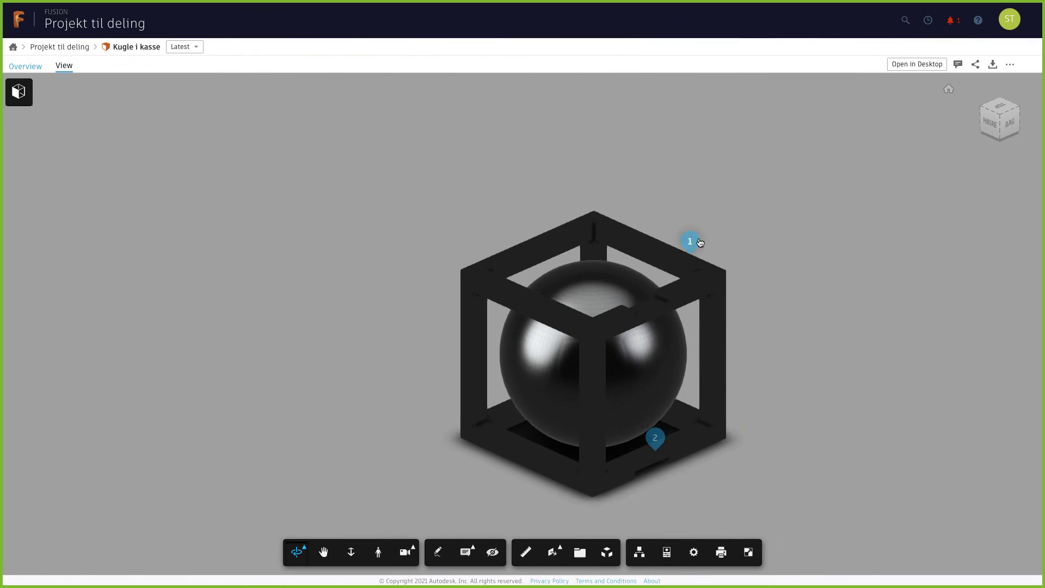
Switch back to the web viewer, review saved markup 1 with its callouts, and close it
left_click(691, 242)
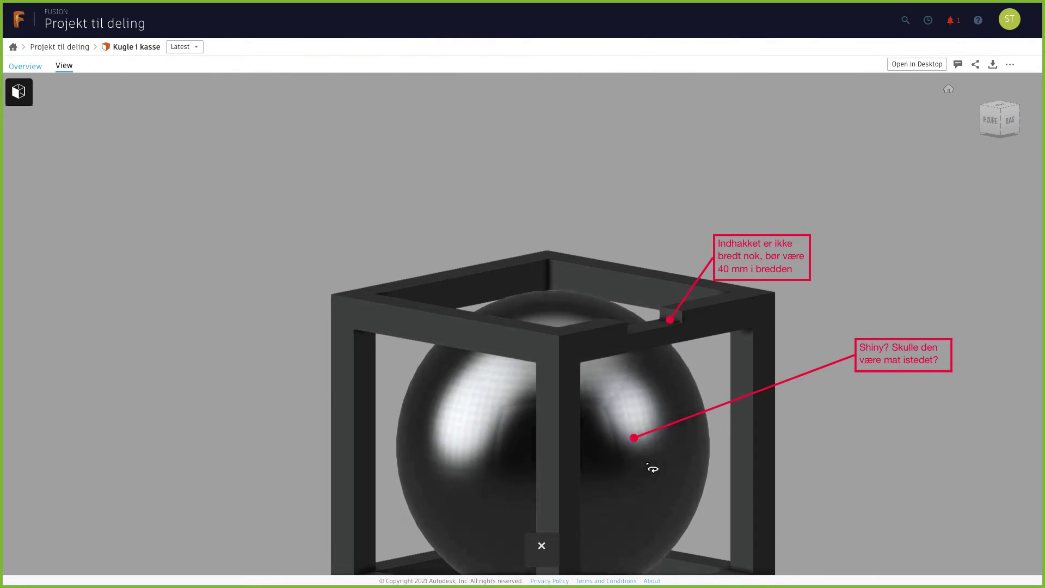
left_click(541, 548)
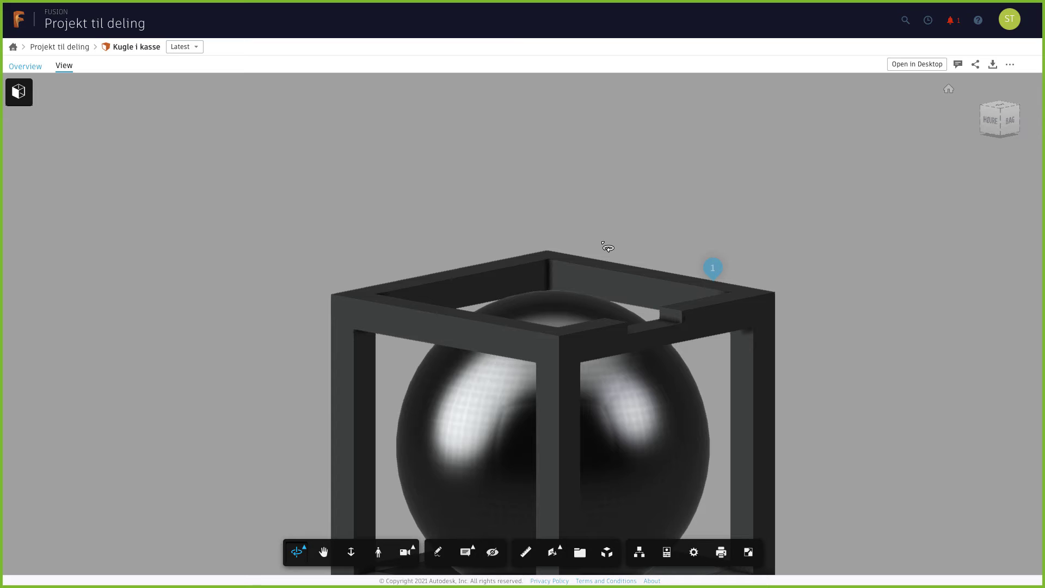
scroll(662, 259, "down", 5)
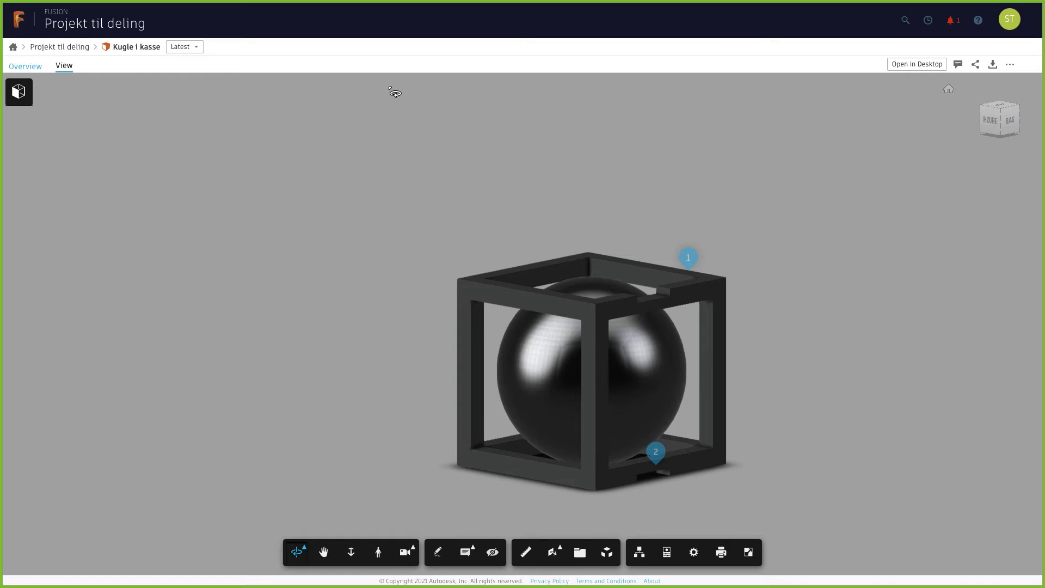
Go to the design's web overview and examine its link and email sharing options without sending anything
left_click(38, 66)
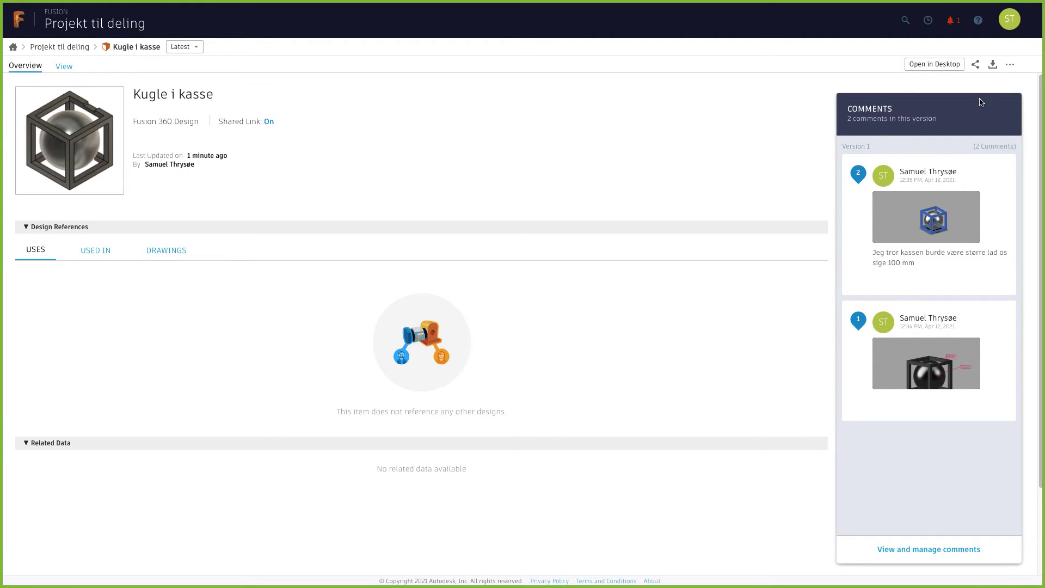
left_click(975, 65)
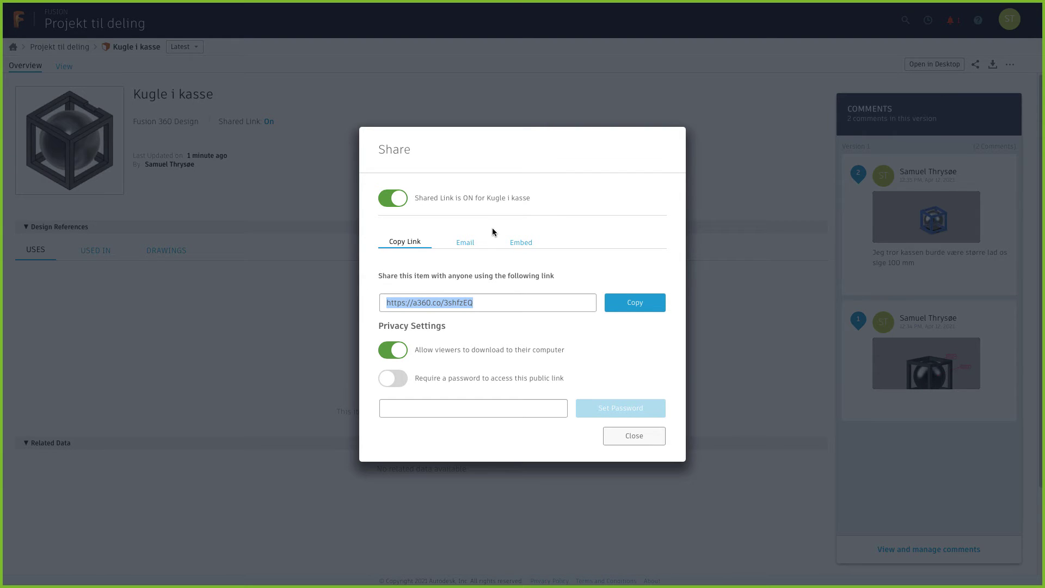
left_click(464, 243)
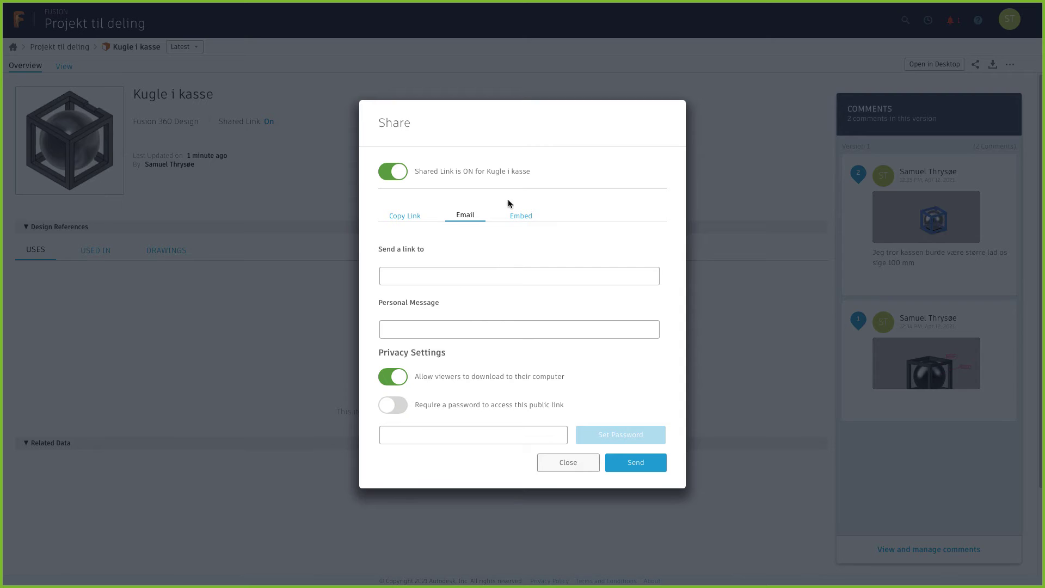
left_click(576, 469)
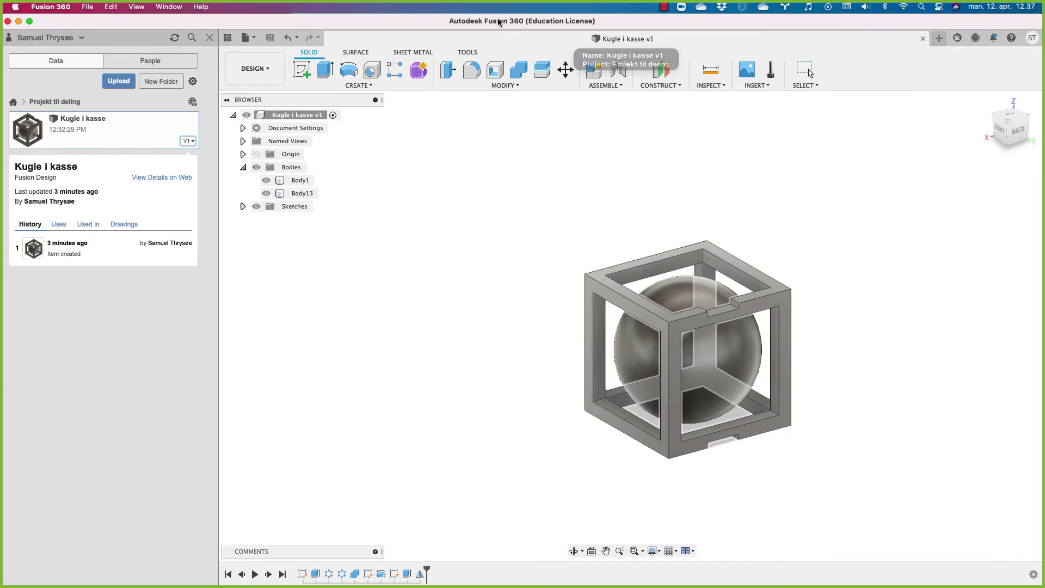
In desktop Fusion 360, hide the data panel and export the design as an STL file named "Kugle i kasse v1" to Downloads
left_click(228, 38)
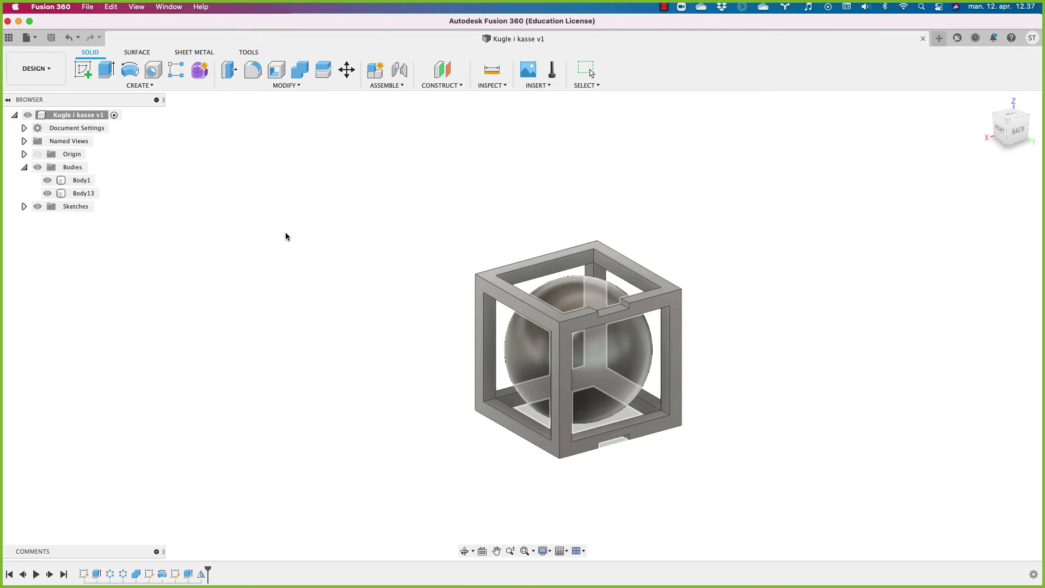
left_click(91, 7)
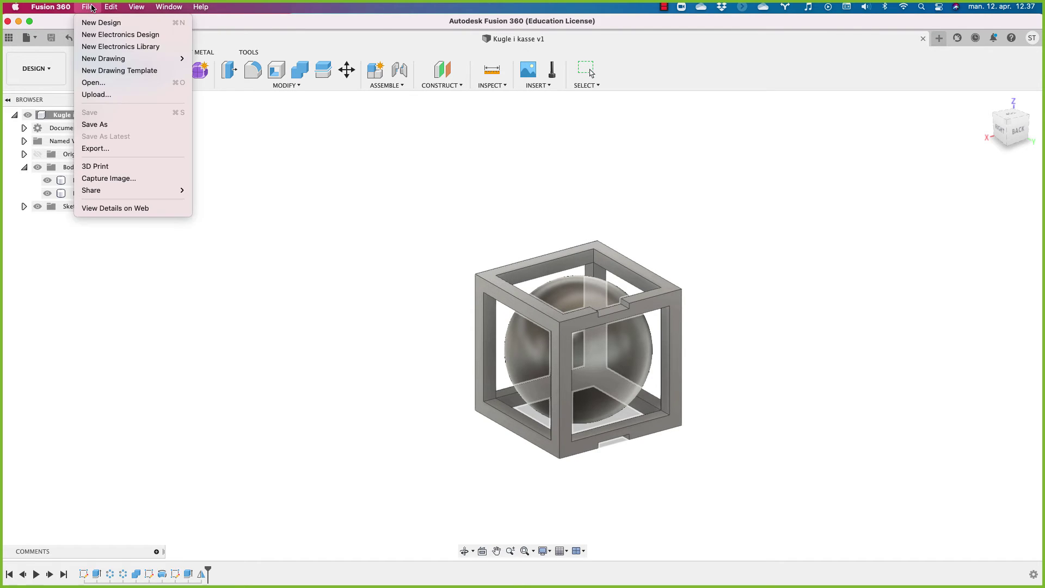
left_click(112, 149)
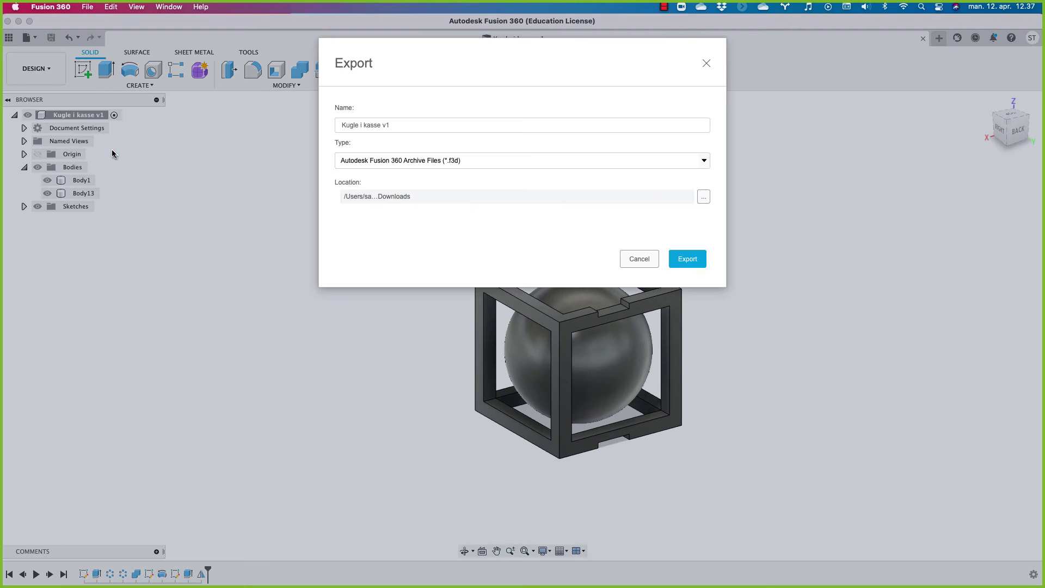
left_click(477, 165)
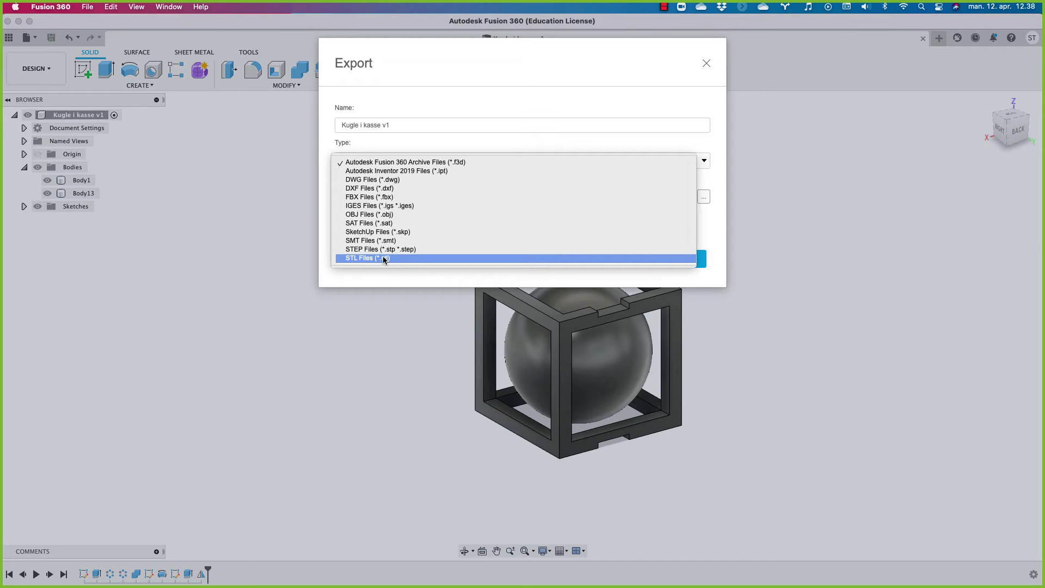
left_click(383, 259)
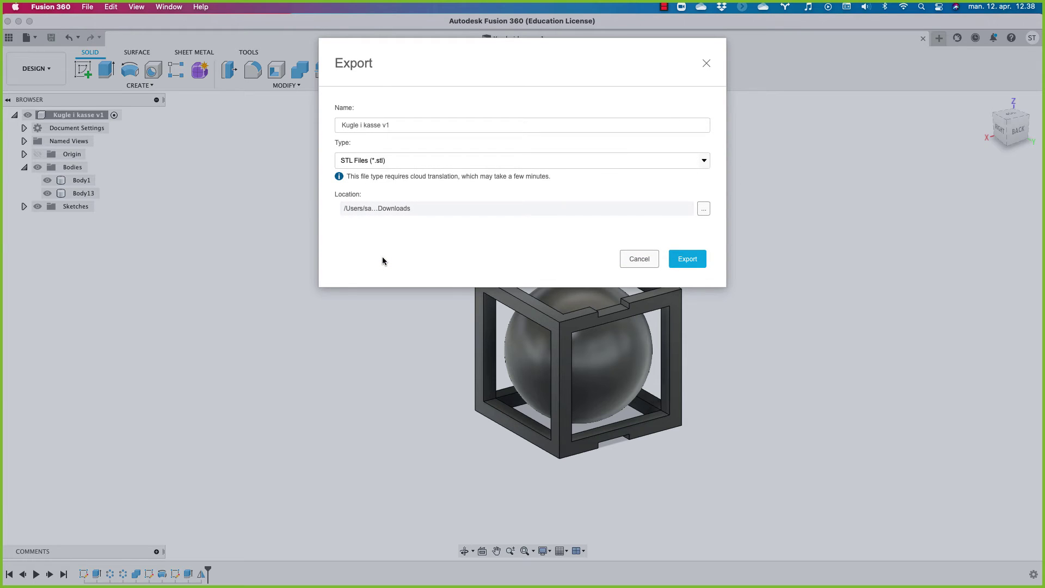
left_click(683, 263)
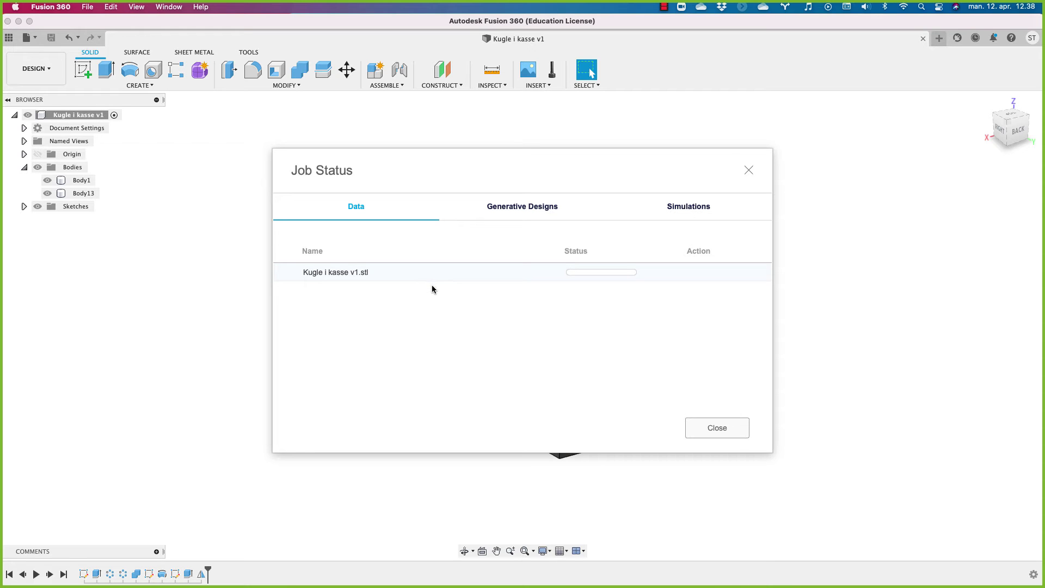
left_click(740, 426)
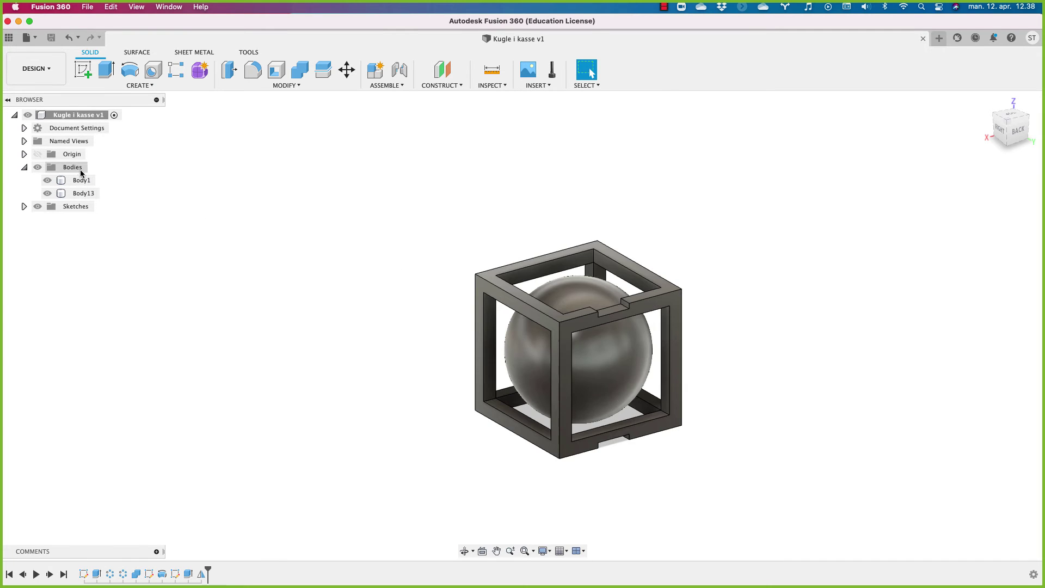
Start Save As STL for the whole design, turn off sending to the 3D print utility, and keep Binary format with the One File structure
right_click(78, 116)
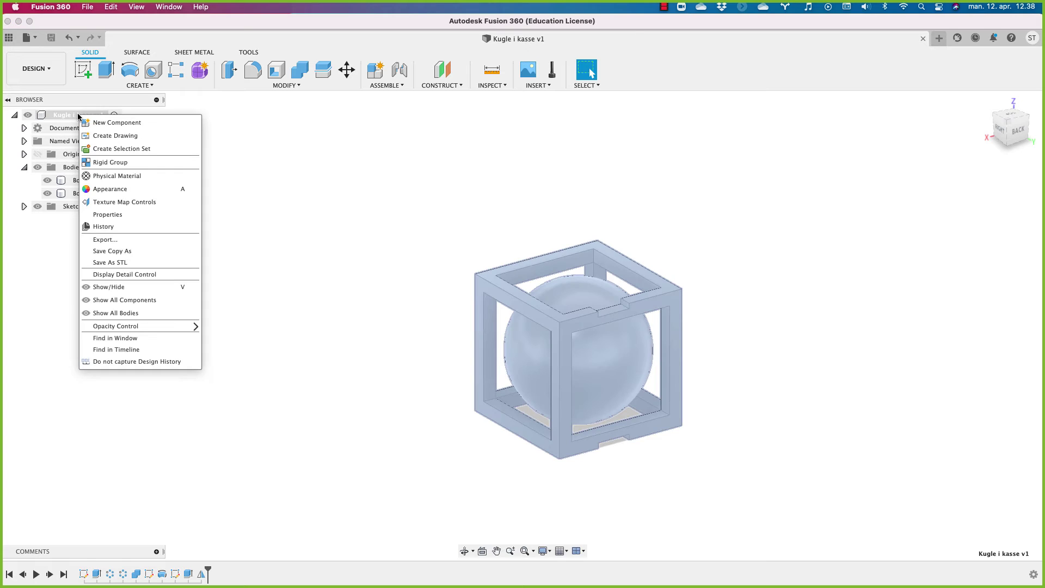
left_click(124, 263)
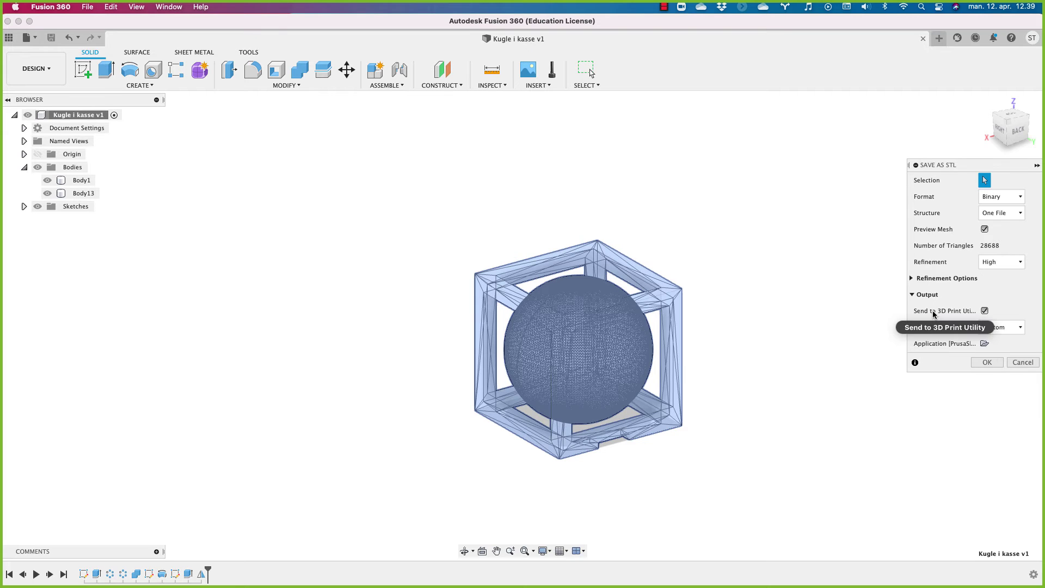
left_click(984, 310)
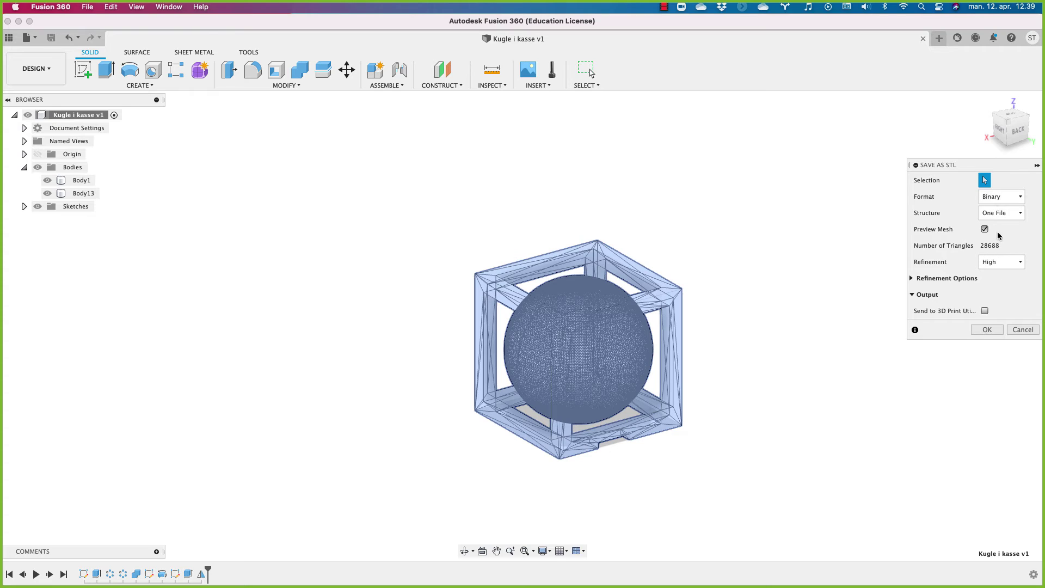
left_click(1000, 212)
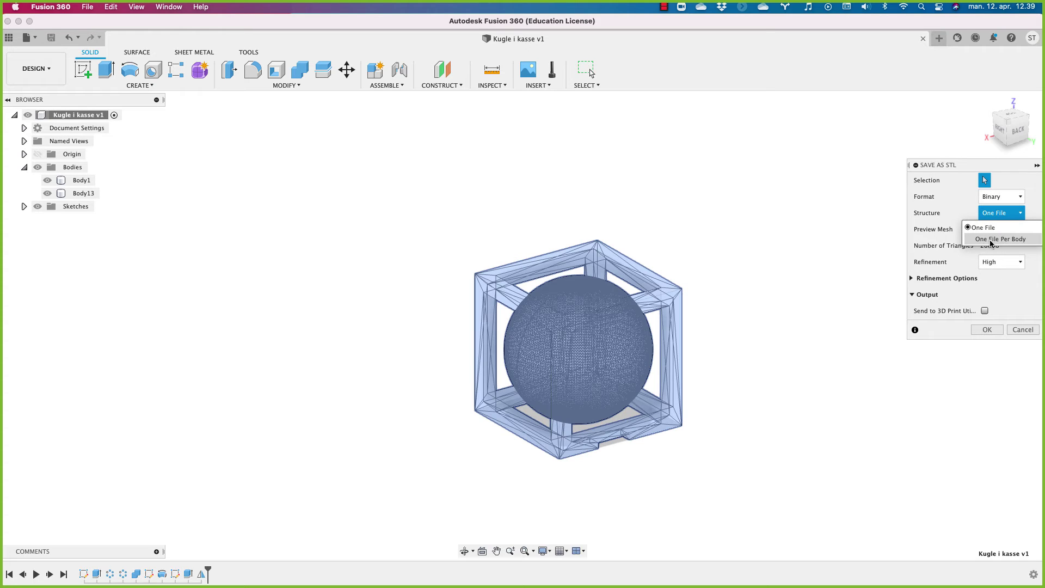
left_click(1010, 186)
left_click(998, 198)
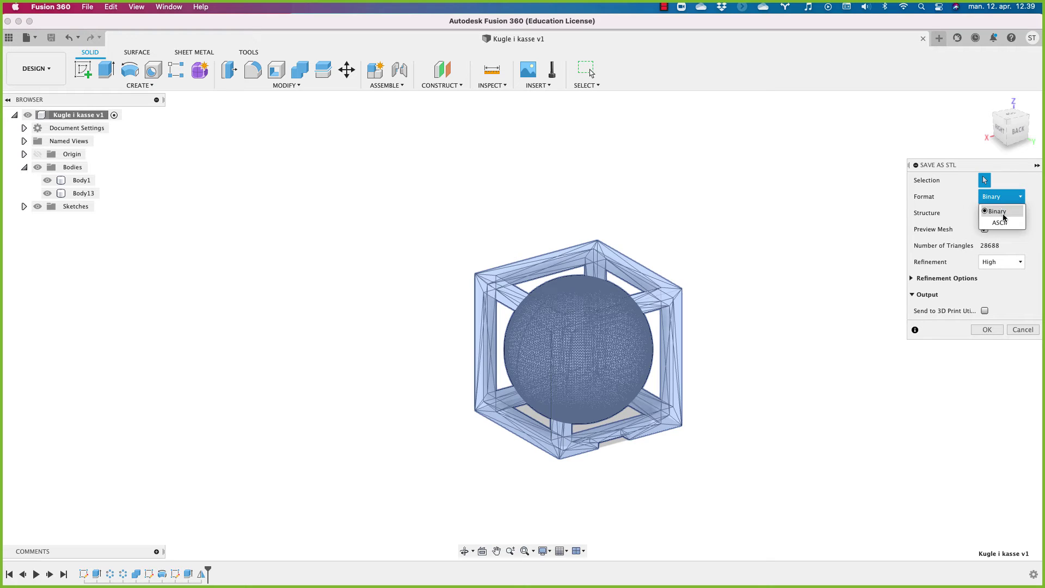
left_click(1006, 183)
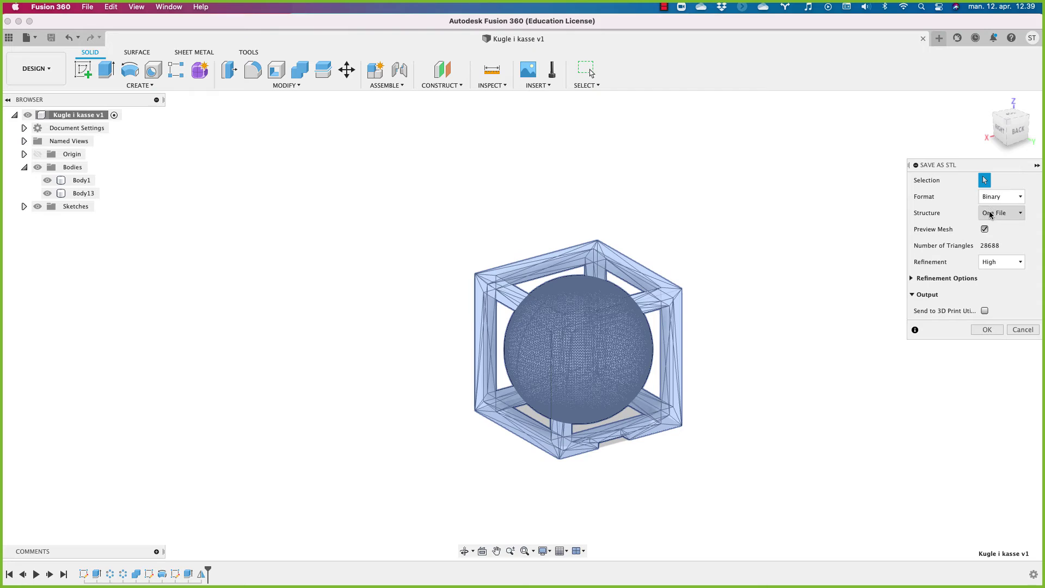